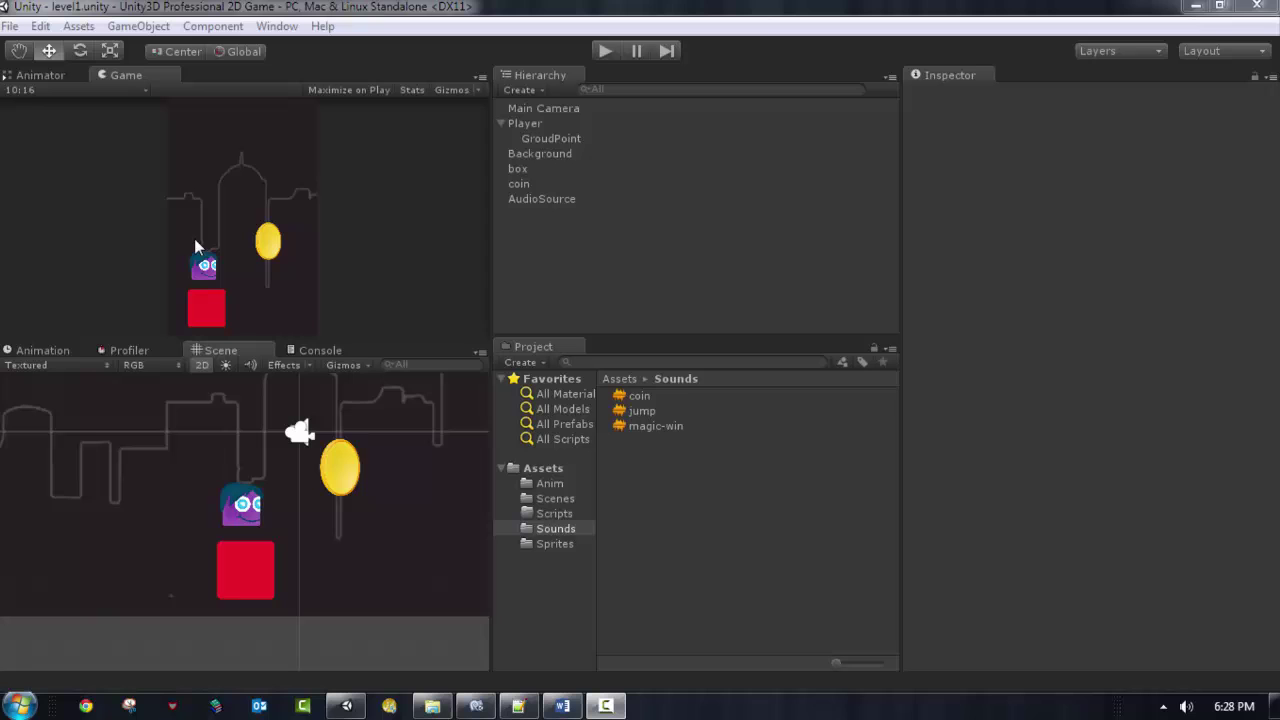
- Select Player and open its Controller.cs script from the Controller (Script) field in MonoDevelop
left_click(539, 125)
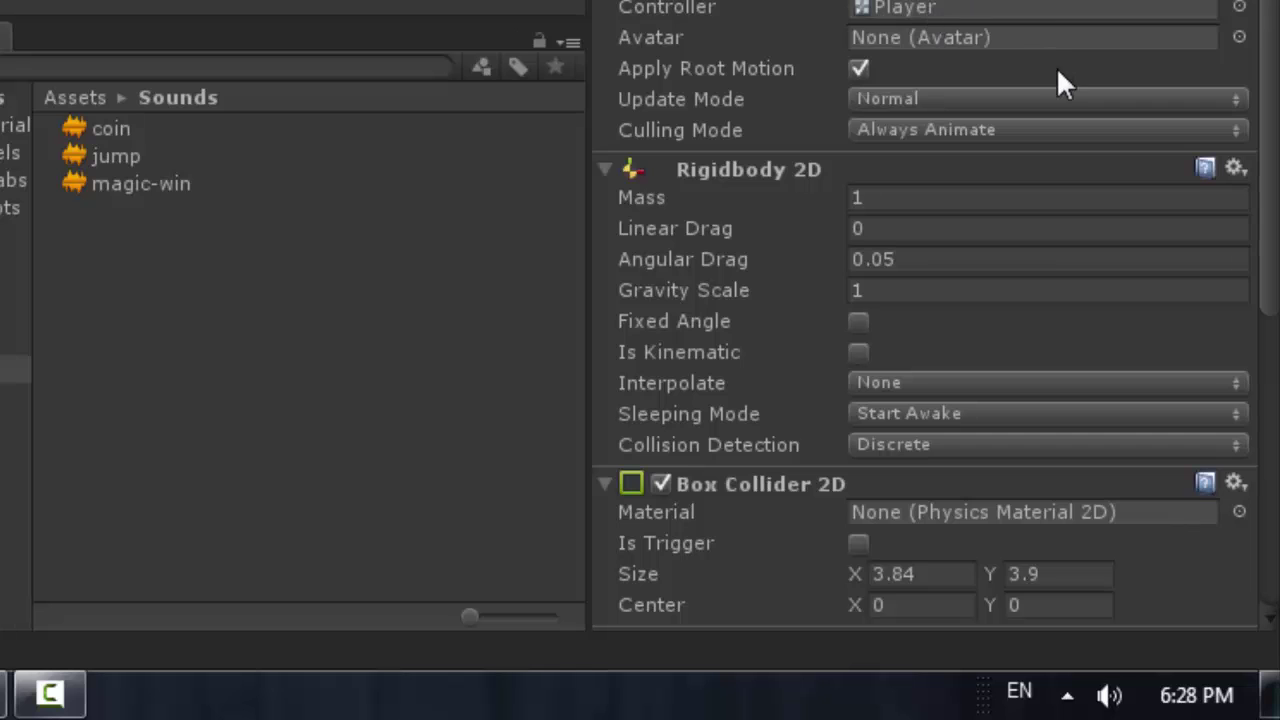
scroll(1056, 66, "down", 5)
double_click(932, 243)
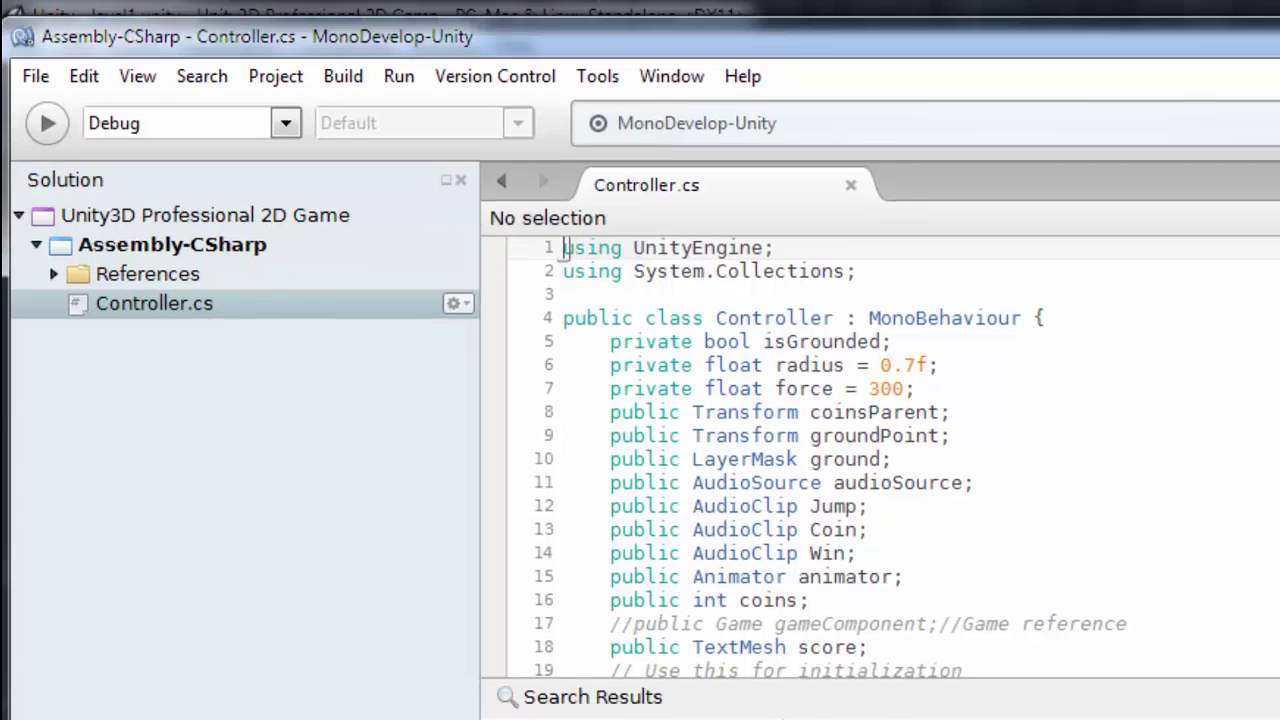
left_click(906, 412)
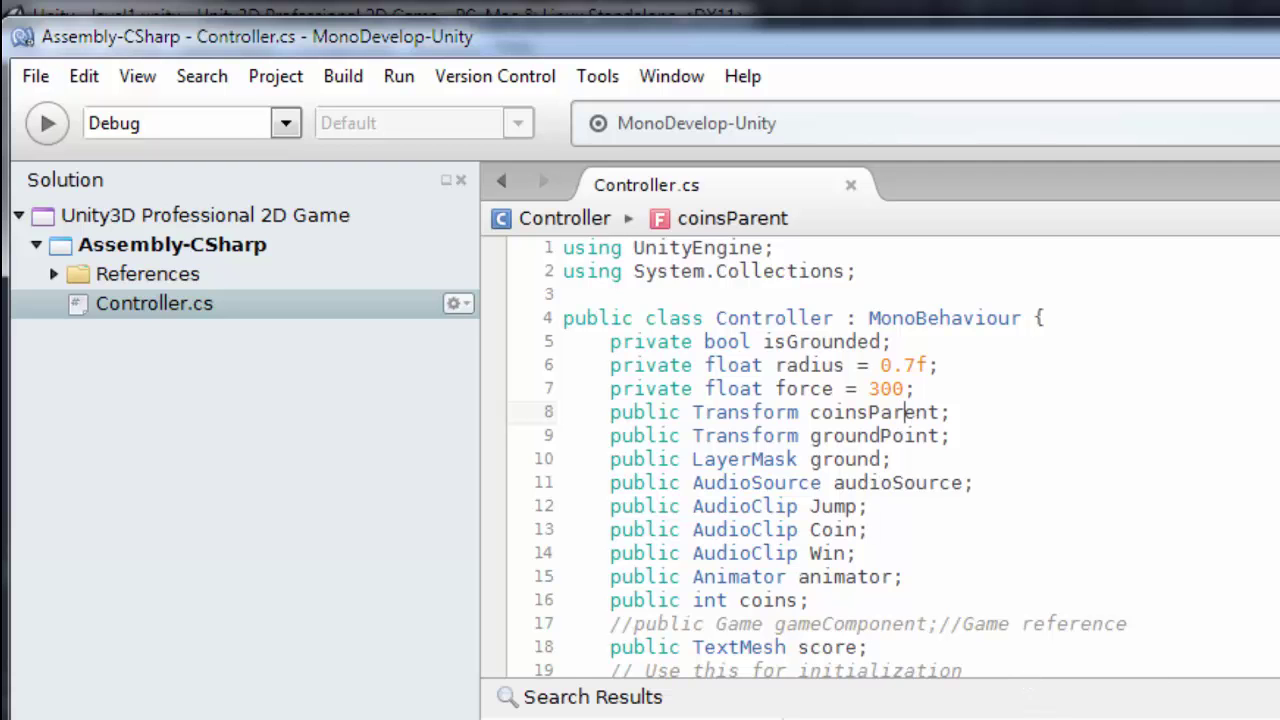
- Delete the empty Start() method from Controller.cs
left_click(1186, 506)
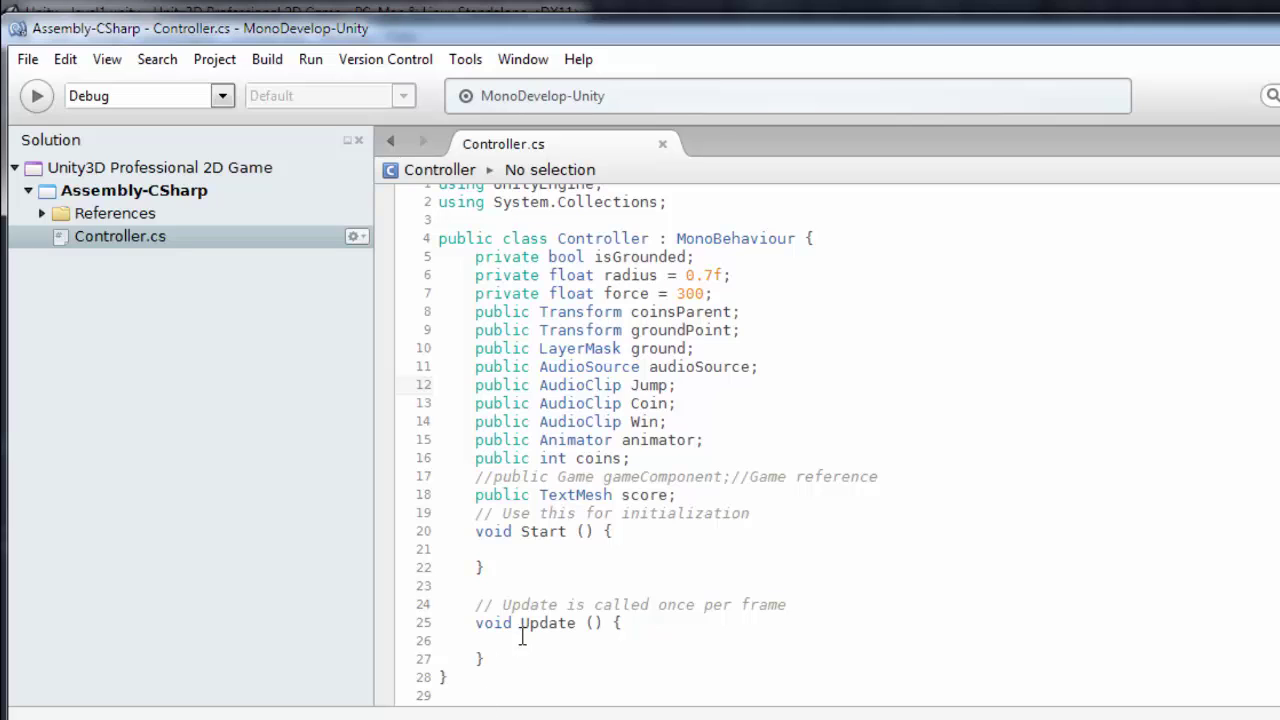
left_click_drag(529, 659, 418, 517)
left_click(472, 607)
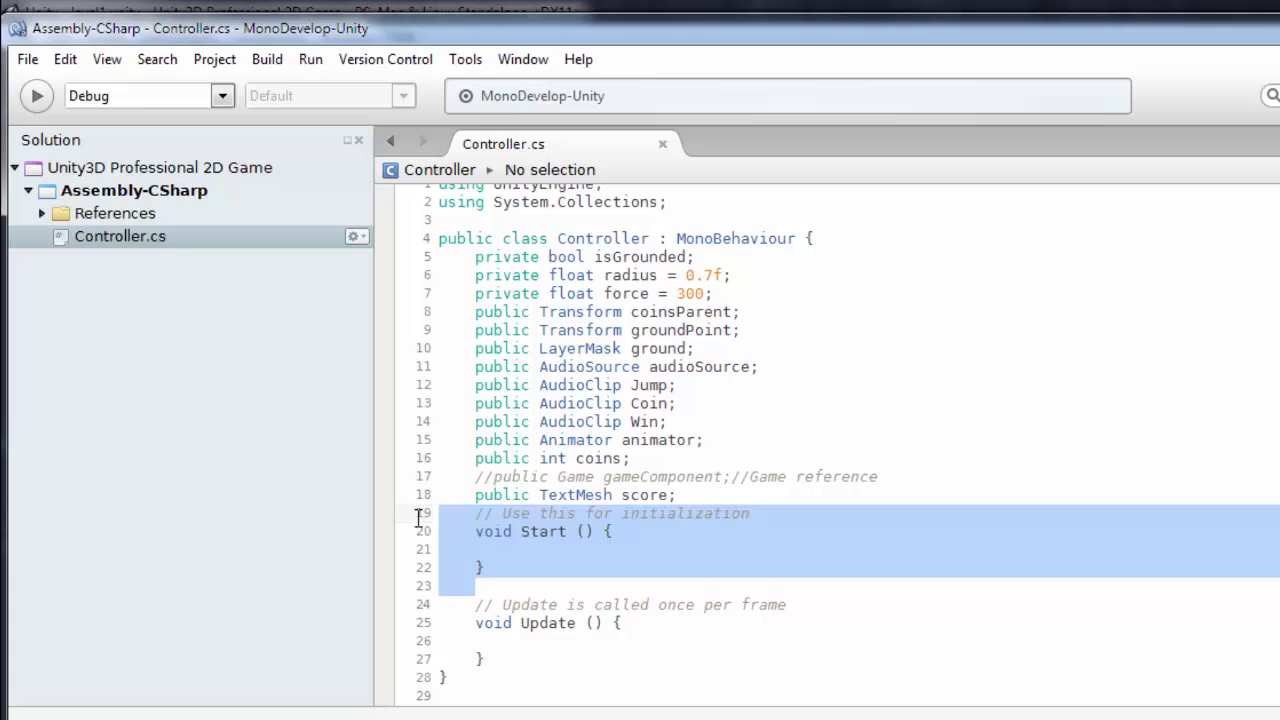
key("Delete")
- Replace the empty Update() with the pasted Physics2D.OverlapCircle ground-check jump code
left_click_drag(514, 595, 447, 530)
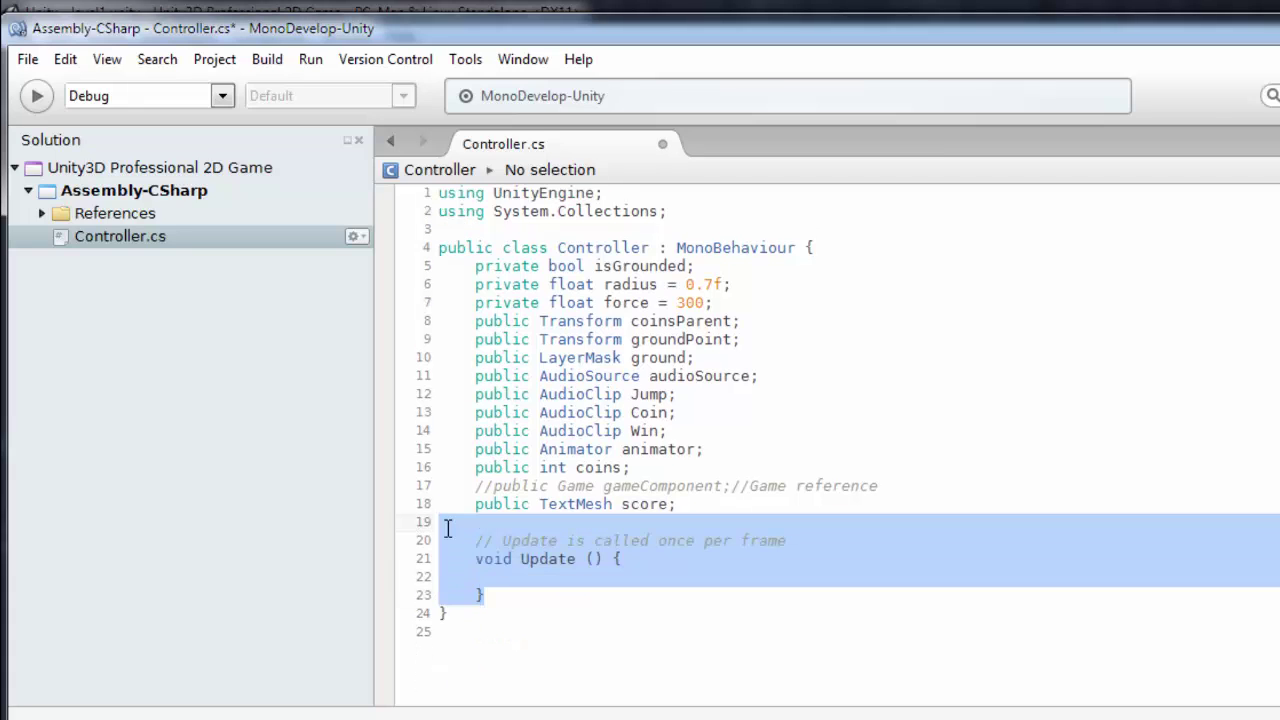
type("// Update is called once per frame \tvoid Update () { \t\tisGrounded = Physics2D.OverlapCircle (groundPoint.position, radius, ground); \t\tif (isGrounded) { \t\t\t//Debug.Log(\"is grounded\"); \t\t\tif (Input.GetMouseButtonDown (0)) { \t\t\t\trigidbody2D.AddForce (Vector2.up * force); \t\t\t\taudioSource.clip = Jump; \t\t\t\taudioSource.Play (); \t\t\t} \t\t} \t}")
left_click(766, 471)
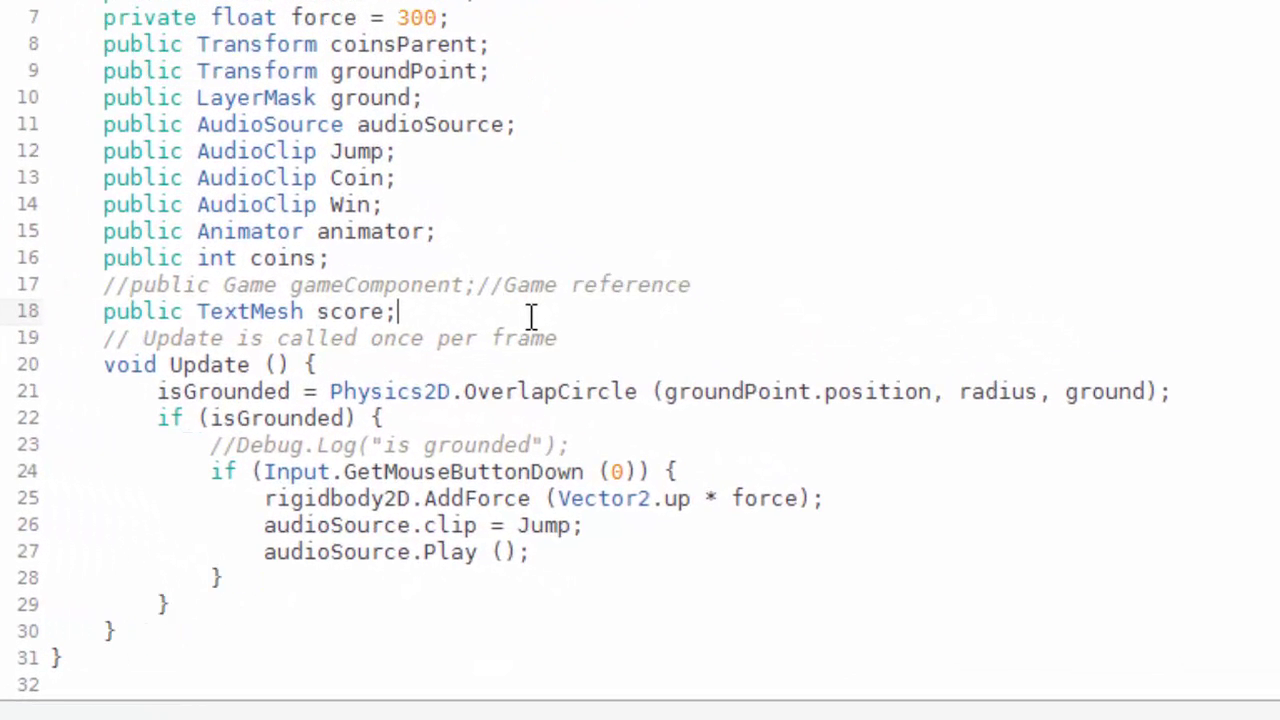
- Add blank lines after the score field and highlight isGrounded on line 23
key("Return")
key("Return")
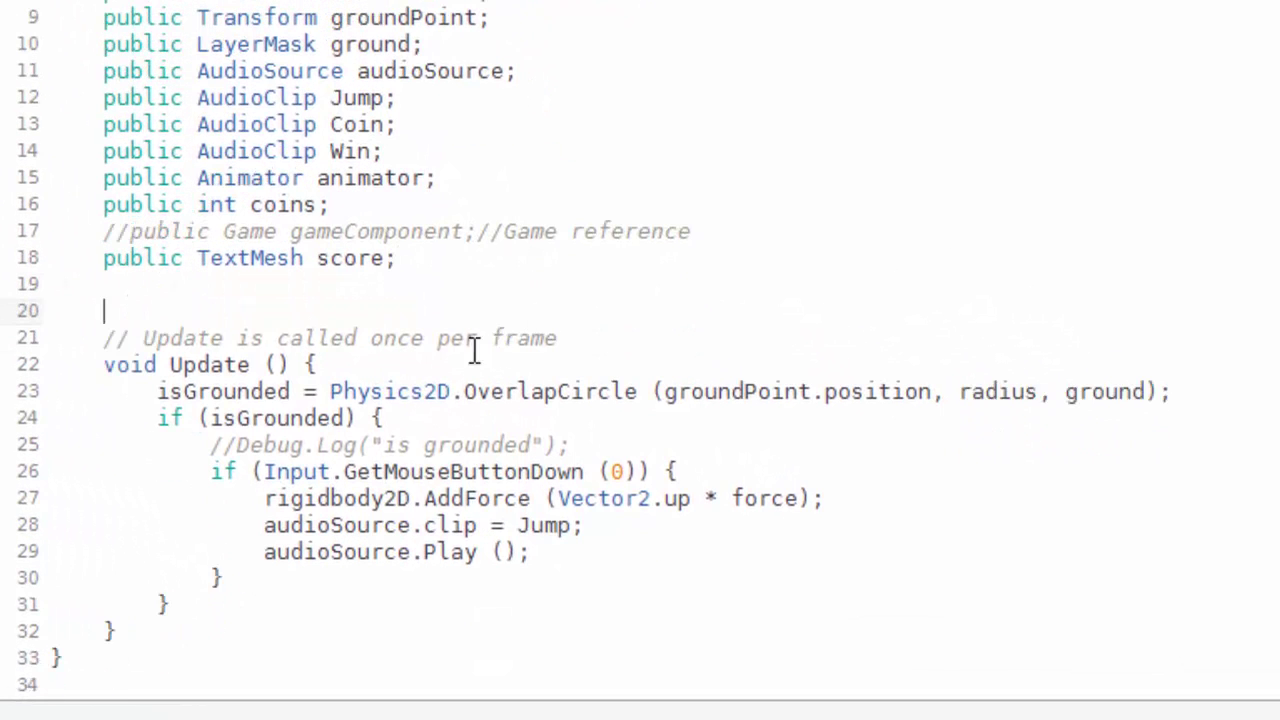
double_click(260, 391)
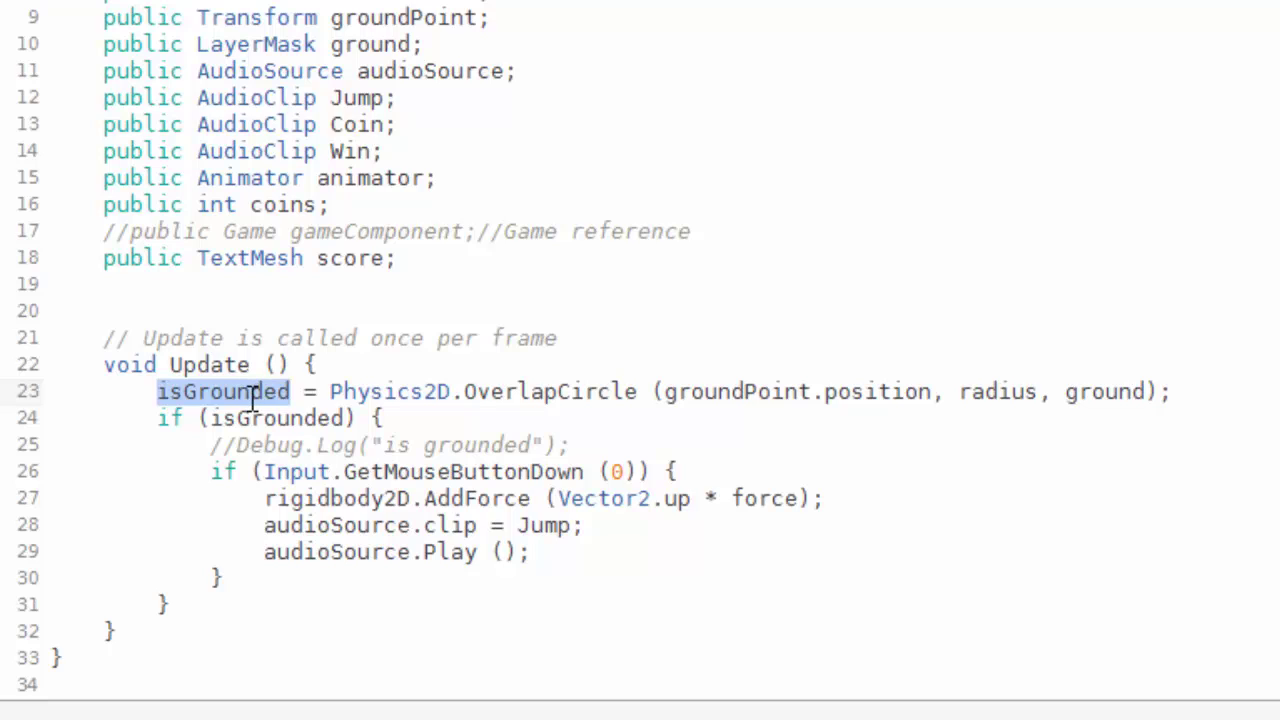
double_click(250, 394)
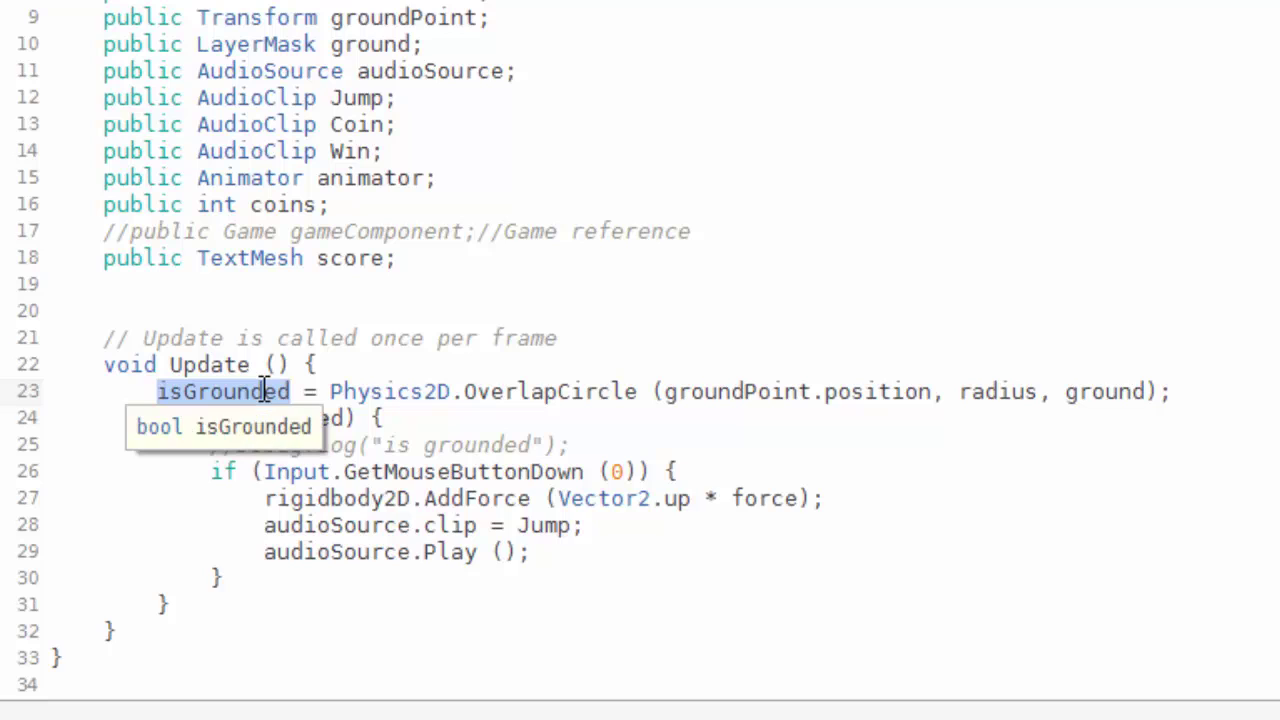
left_click(250, 391)
double_click(190, 391)
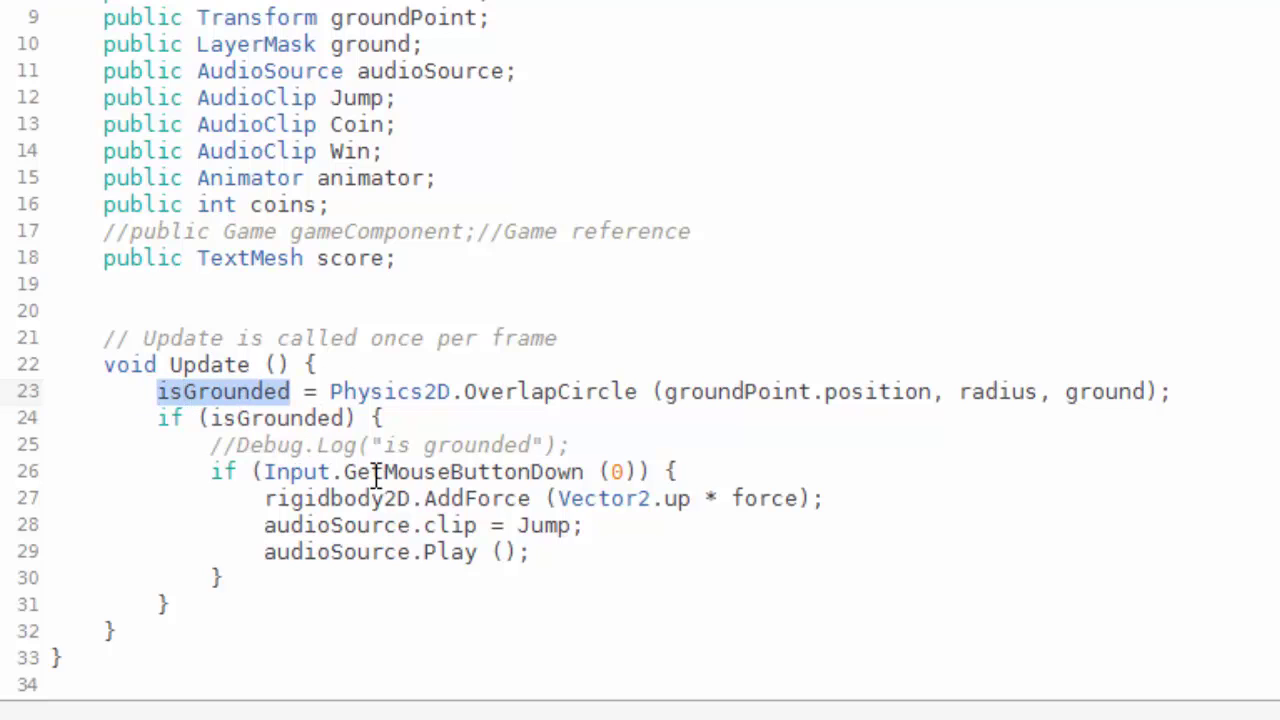
left_click(170, 391)
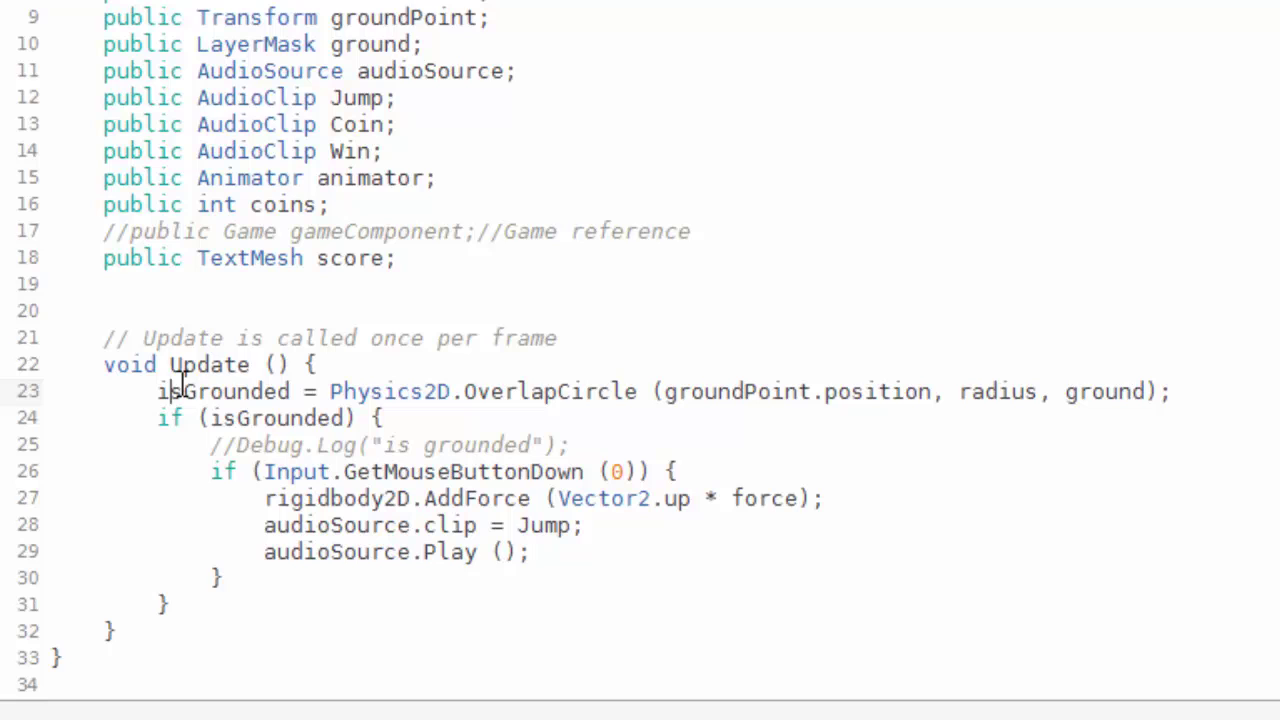
double_click(172, 390)
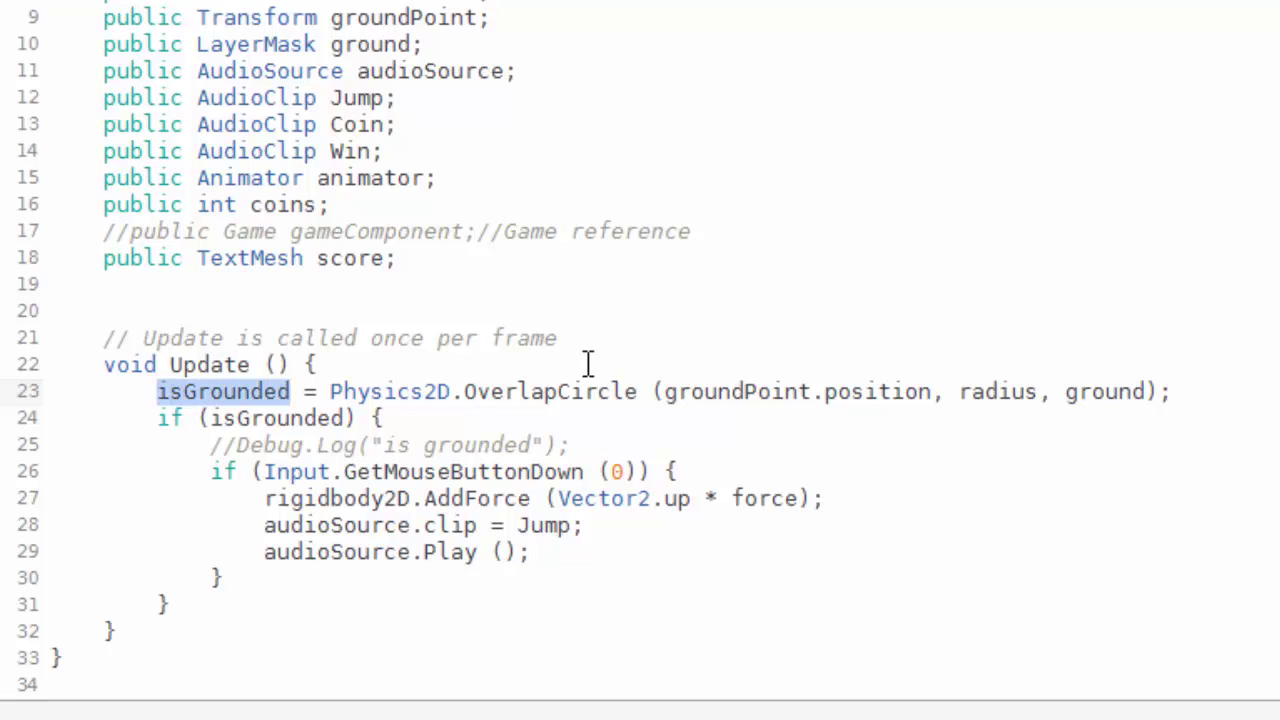
- Highlight the ground layer mask field and the OverlapCircle ground check on line 23
scroll(470, 306, "up", 2)
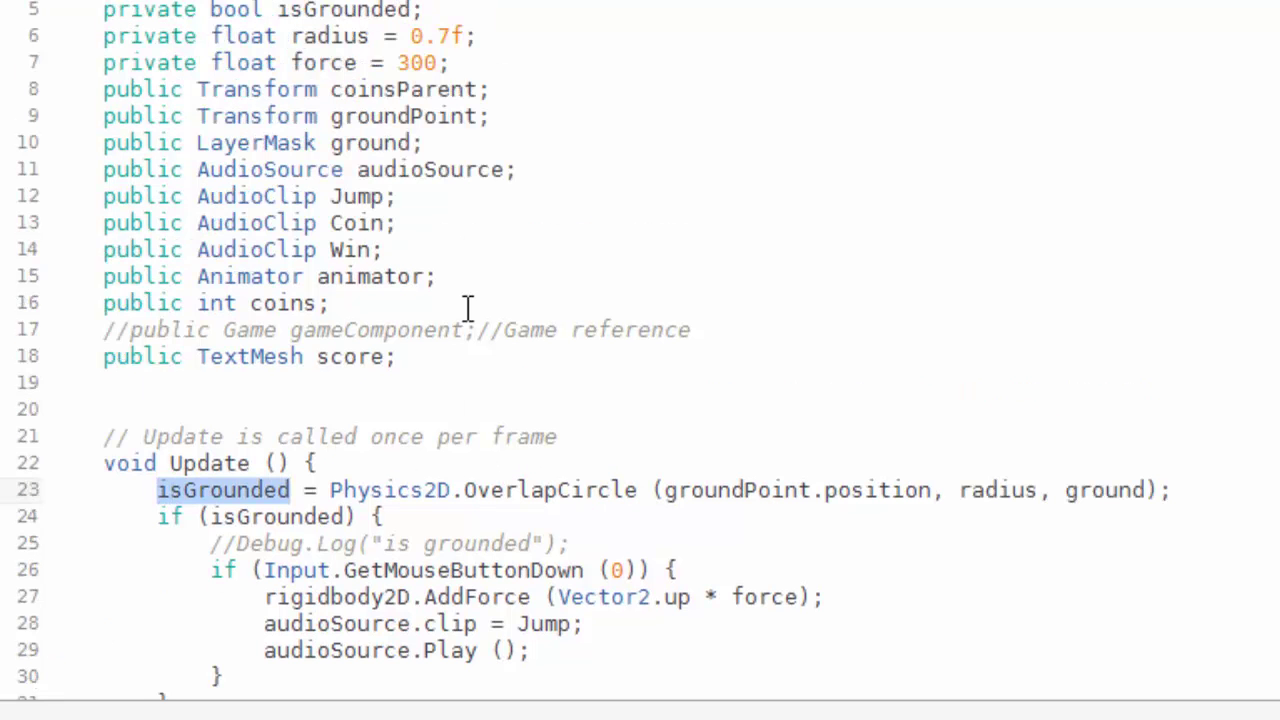
double_click(353, 143)
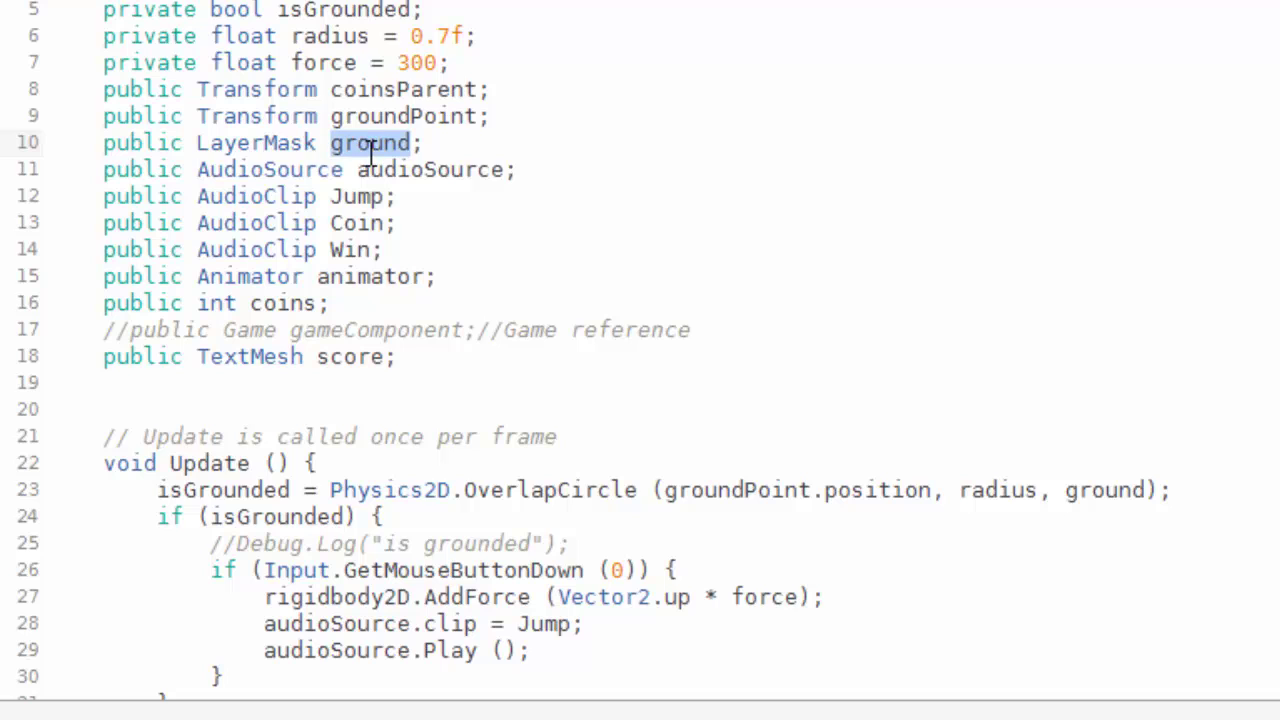
scroll(300, 470, "down", 2)
double_click(218, 390)
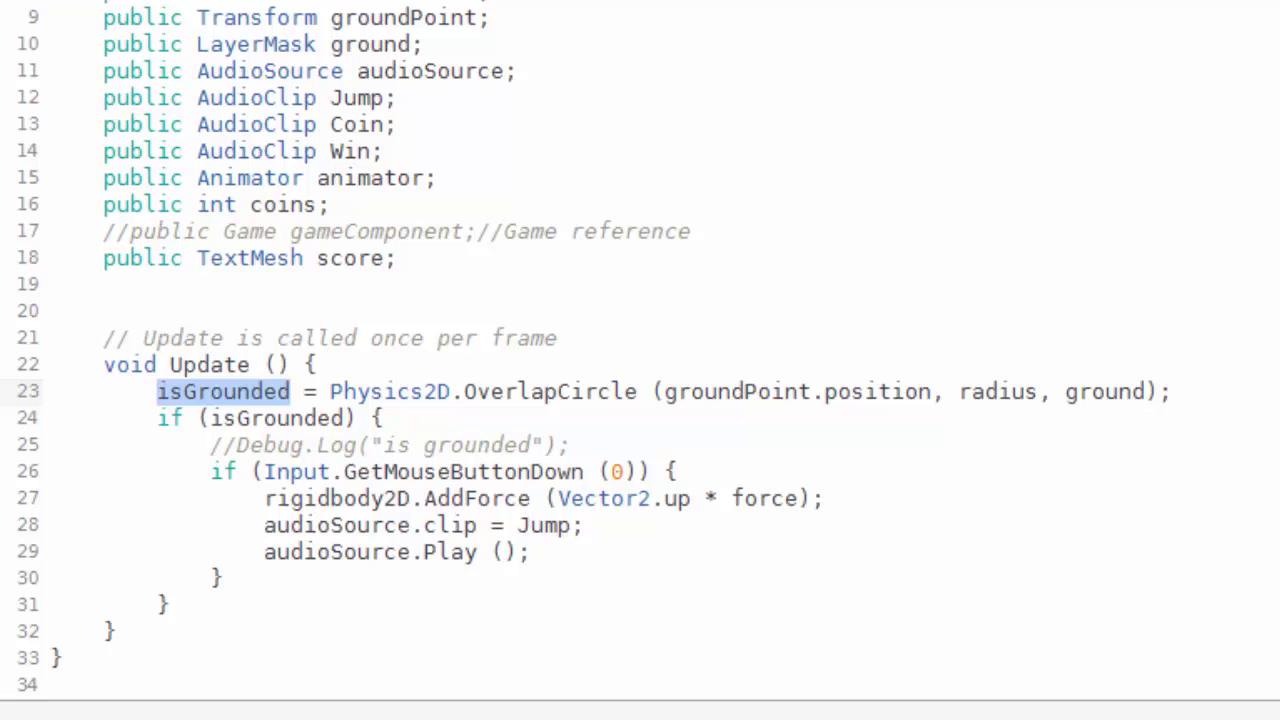
left_click(280, 385)
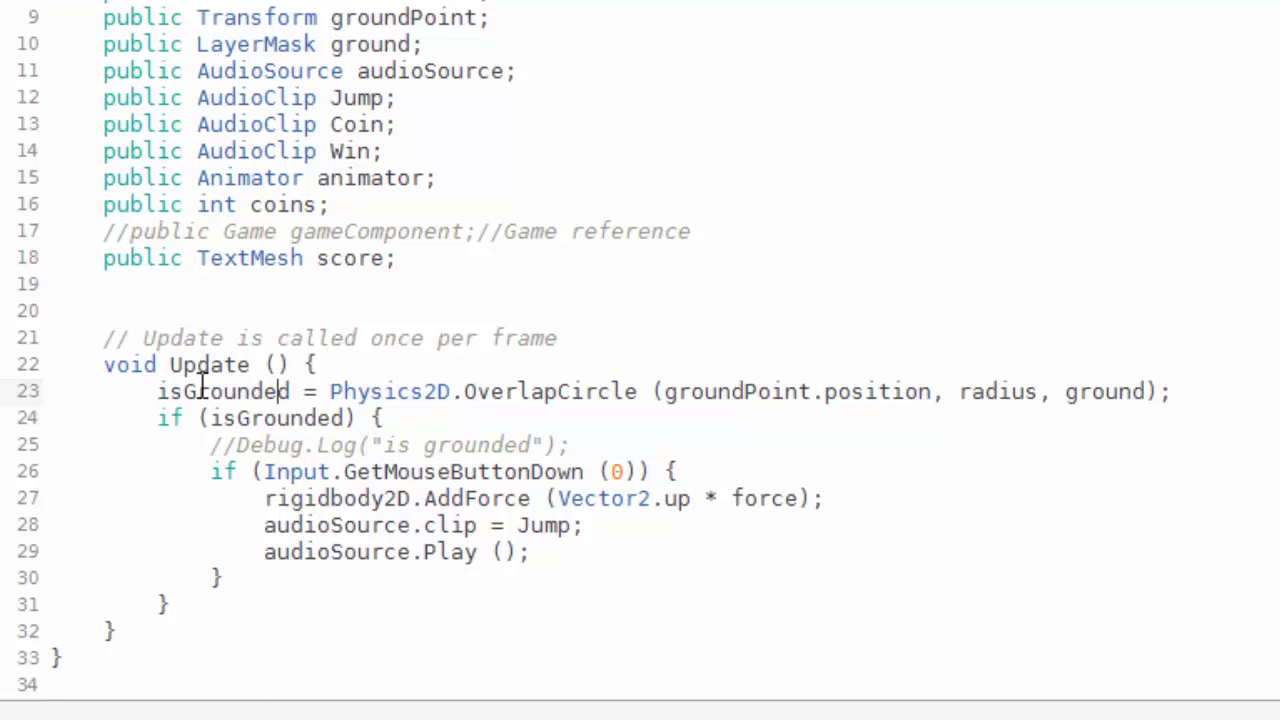
left_click_drag(150, 391, 1172, 392)
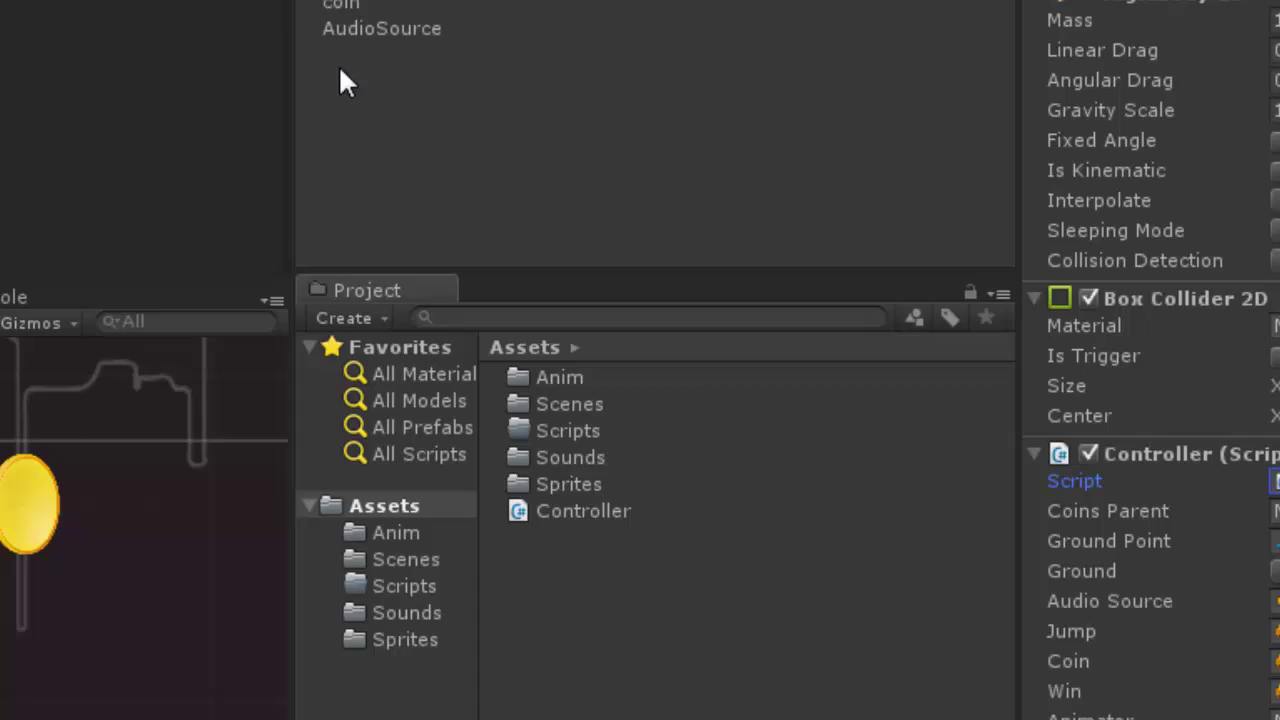
- Create an empty object named Ground and parent the box under it
left_click(380, 126)
right_click(368, 77)
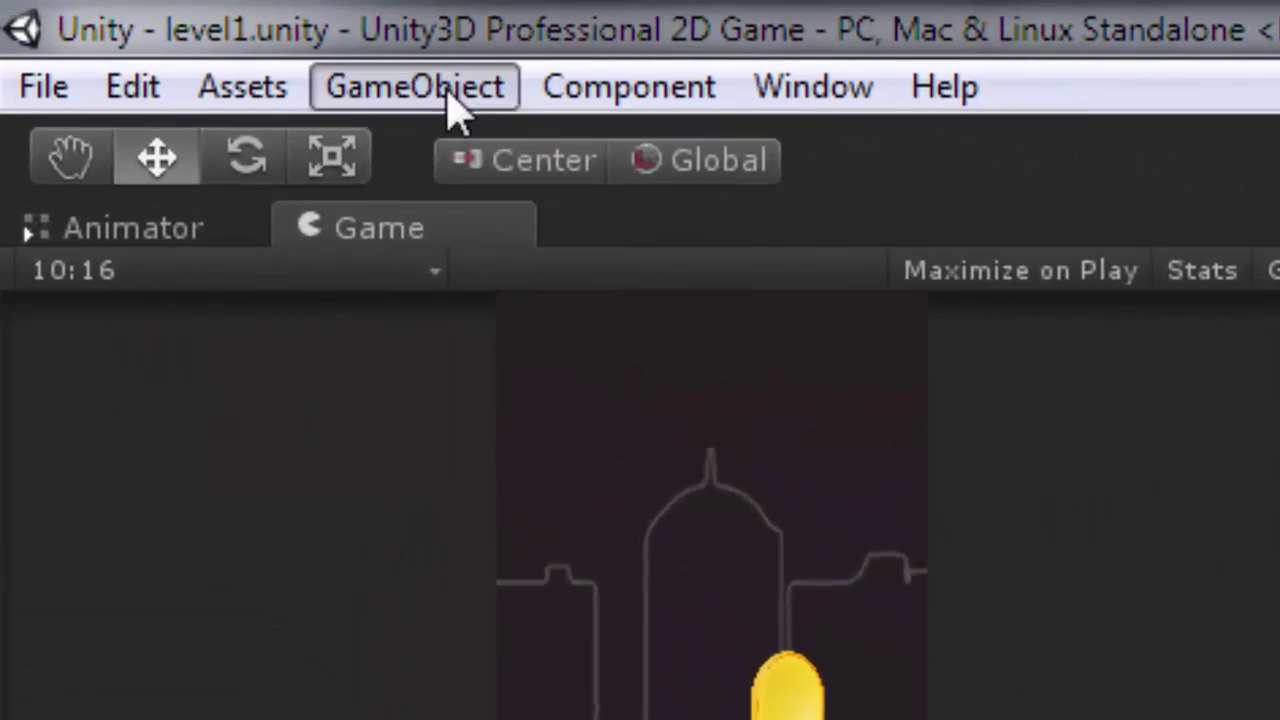
left_click(452, 100)
left_click(500, 150)
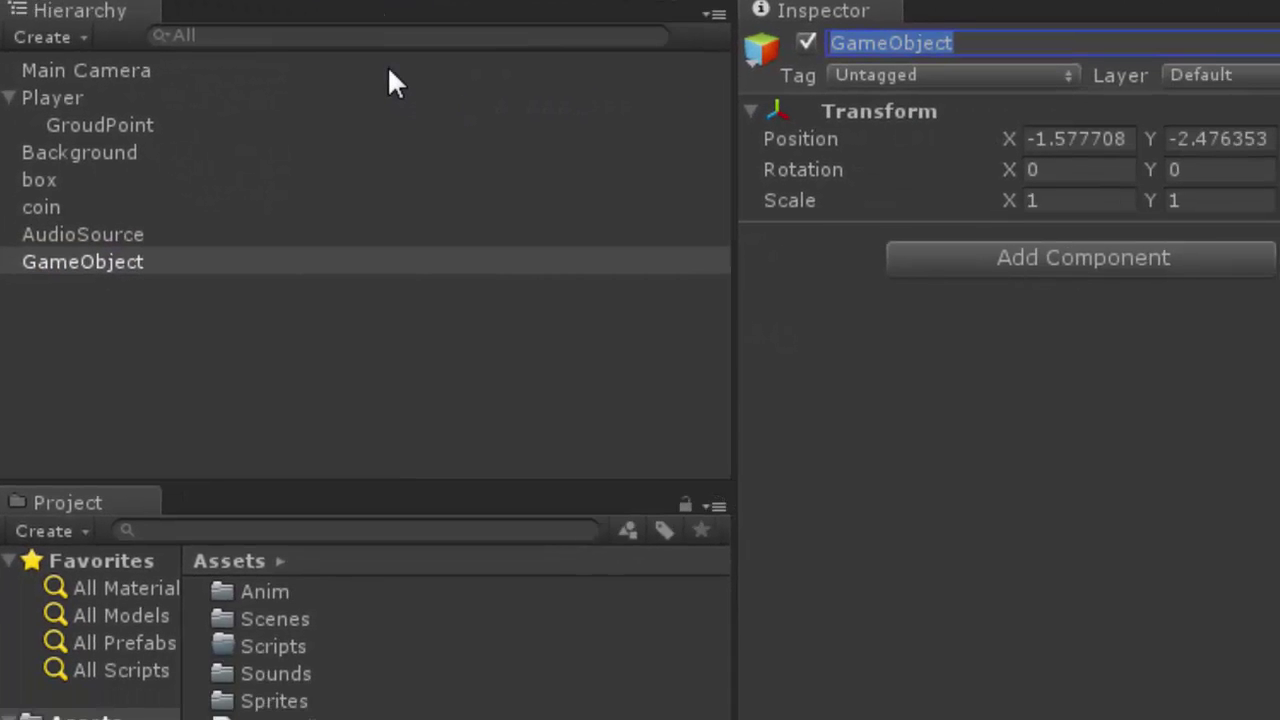
type("Ground")
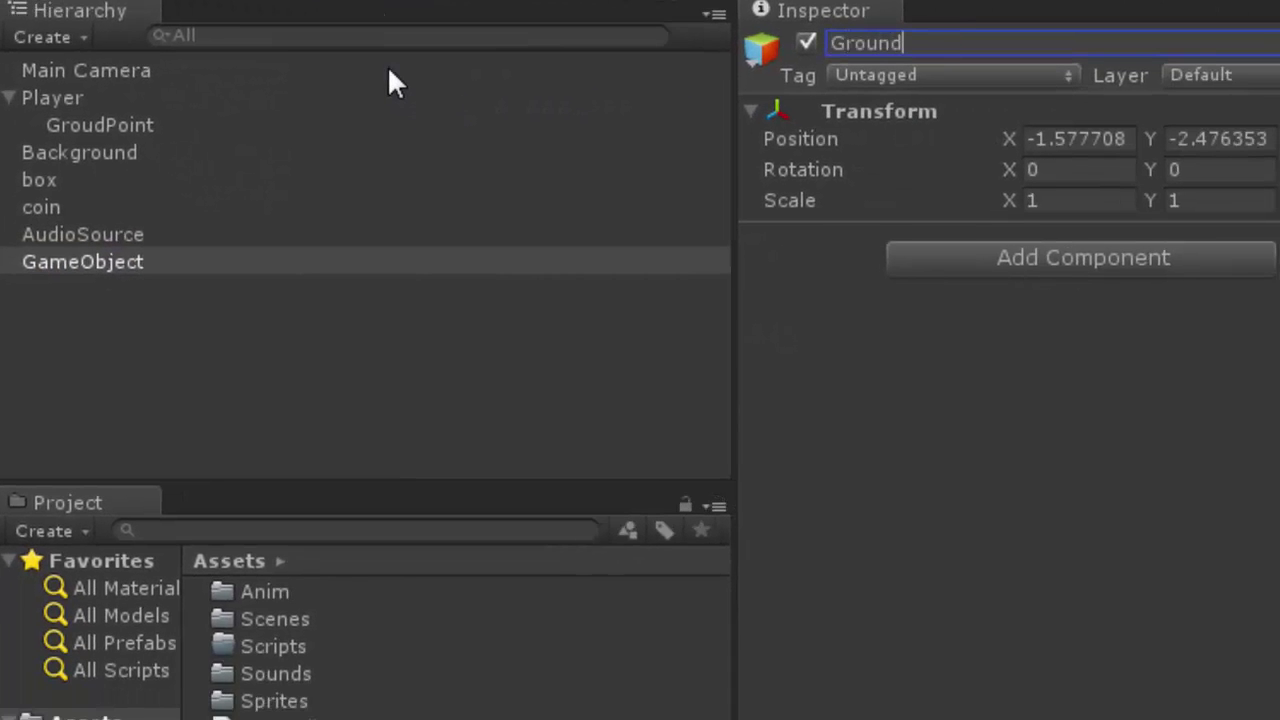
key("Return")
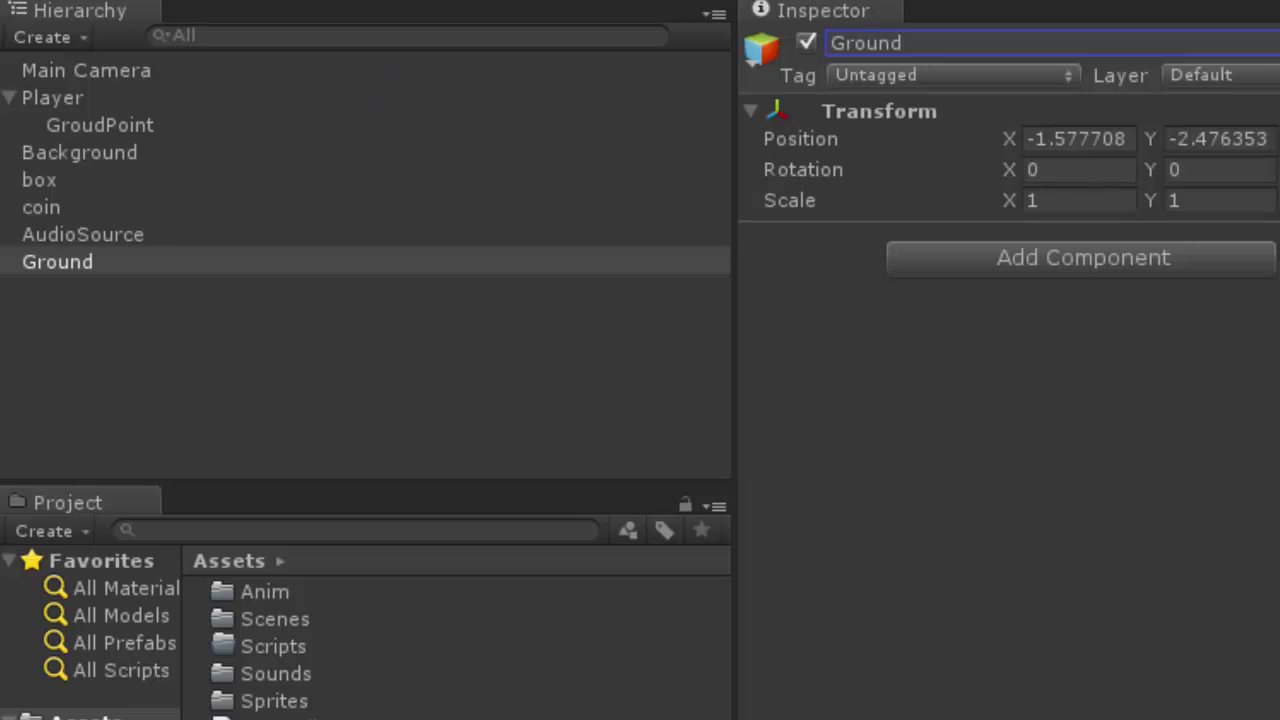
left_click_drag(62, 180, 73, 270)
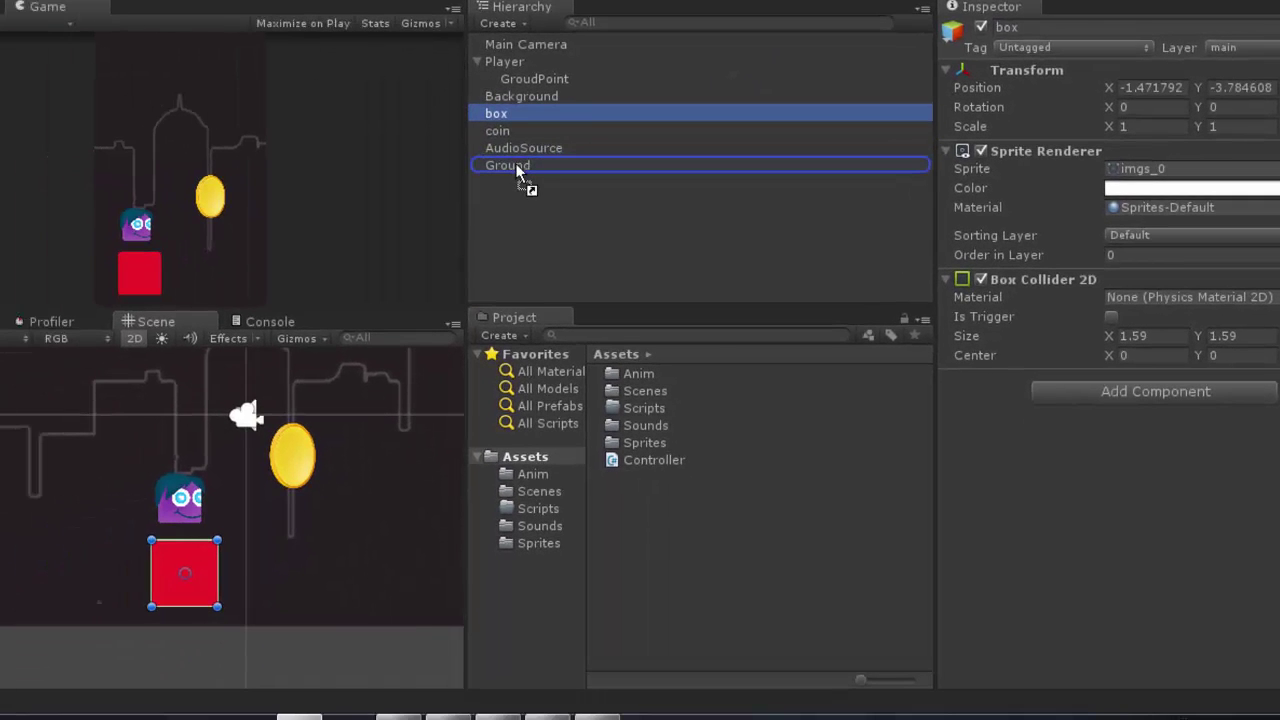
left_click_drag(518, 172, 522, 175)
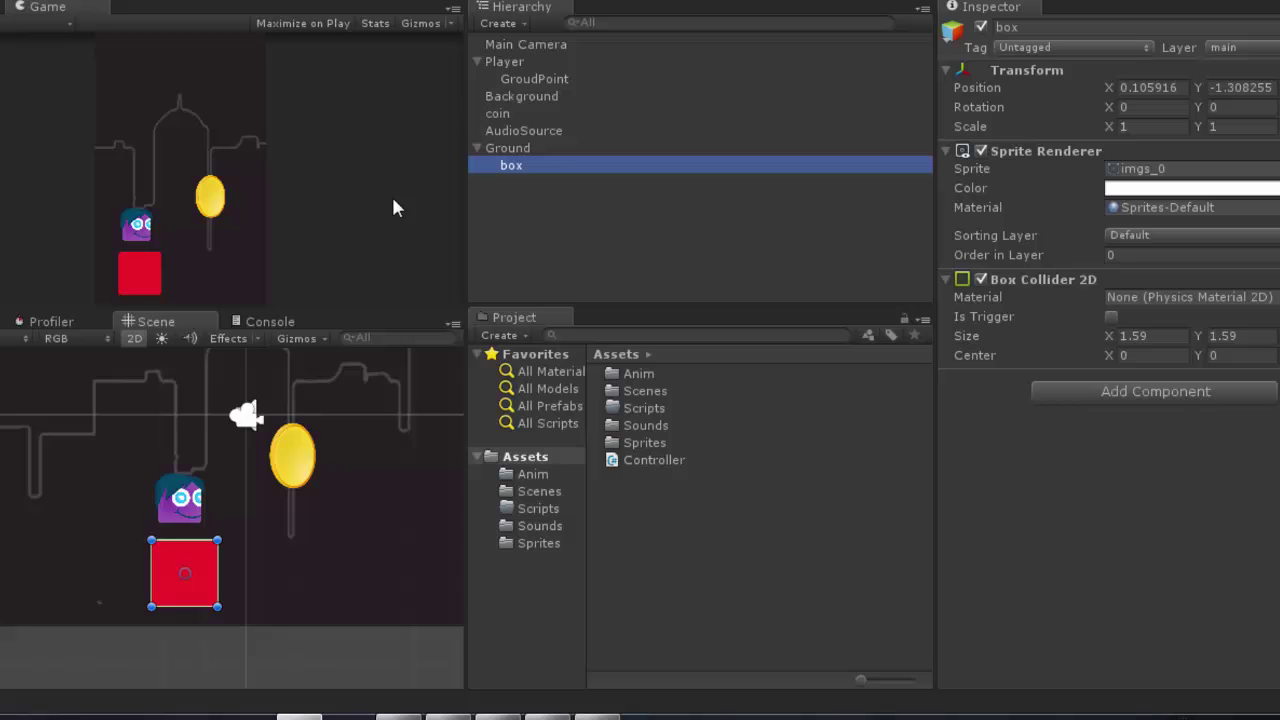
- Duplicate the box twice, placing the copies in a row to its right
scroll(190, 515, "down", 2)
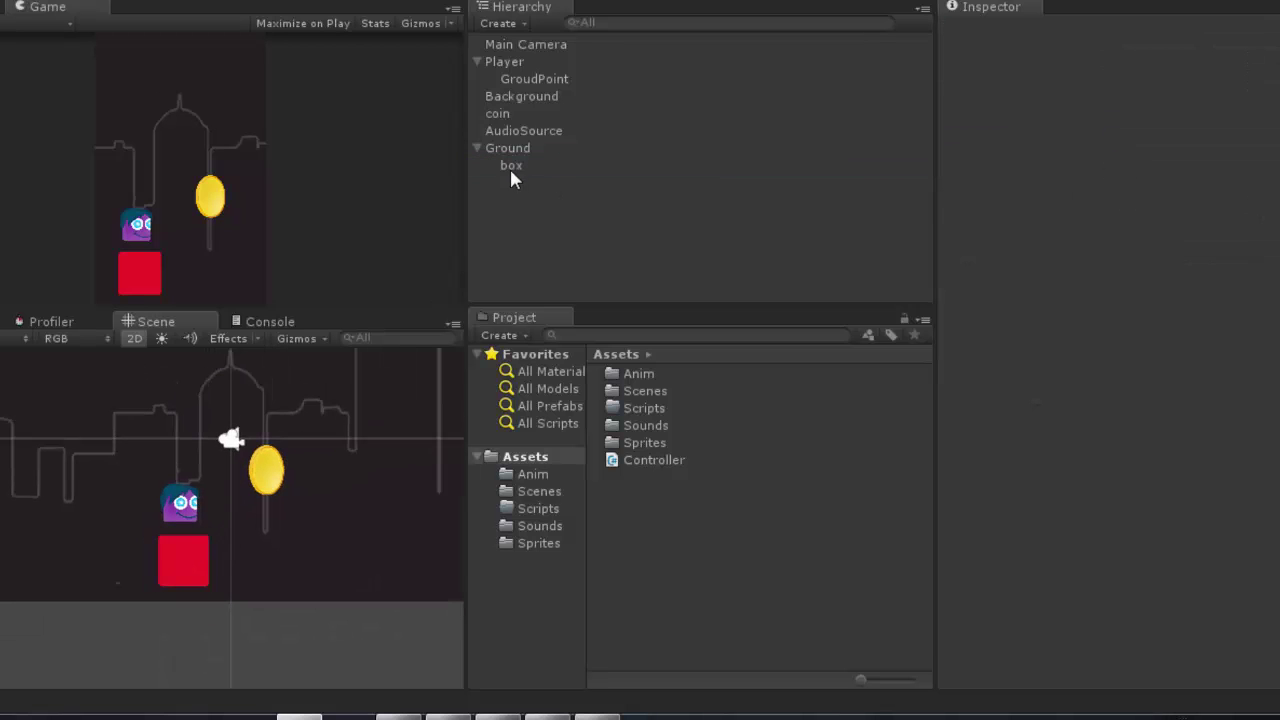
left_click(509, 166)
right_click(516, 170)
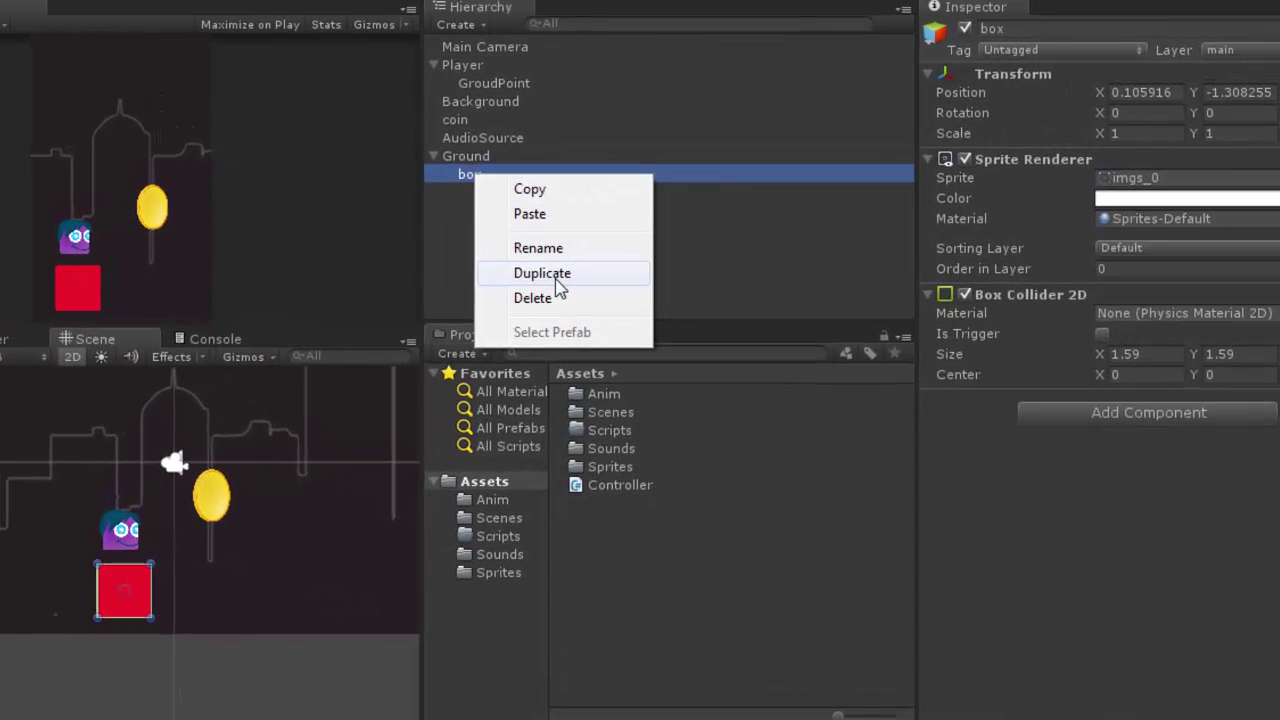
left_click(570, 257)
left_click_drag(134, 594, 191, 594)
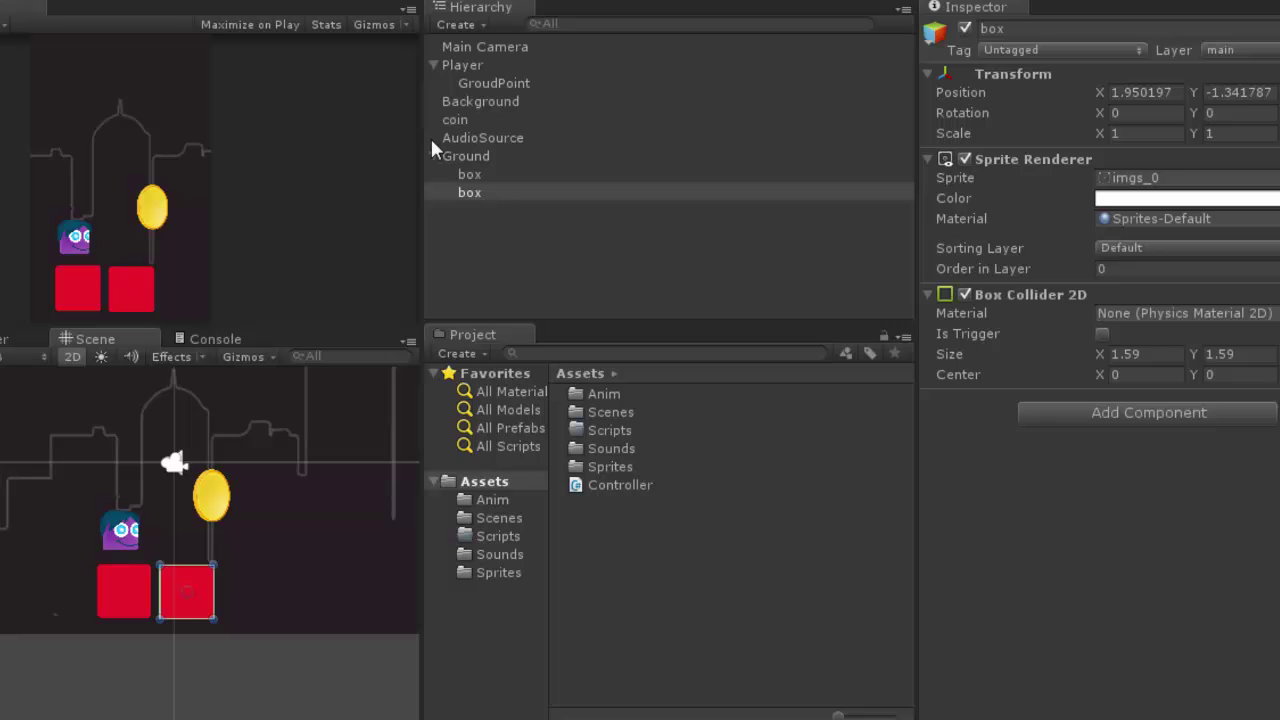
right_click(490, 193)
left_click(563, 288)
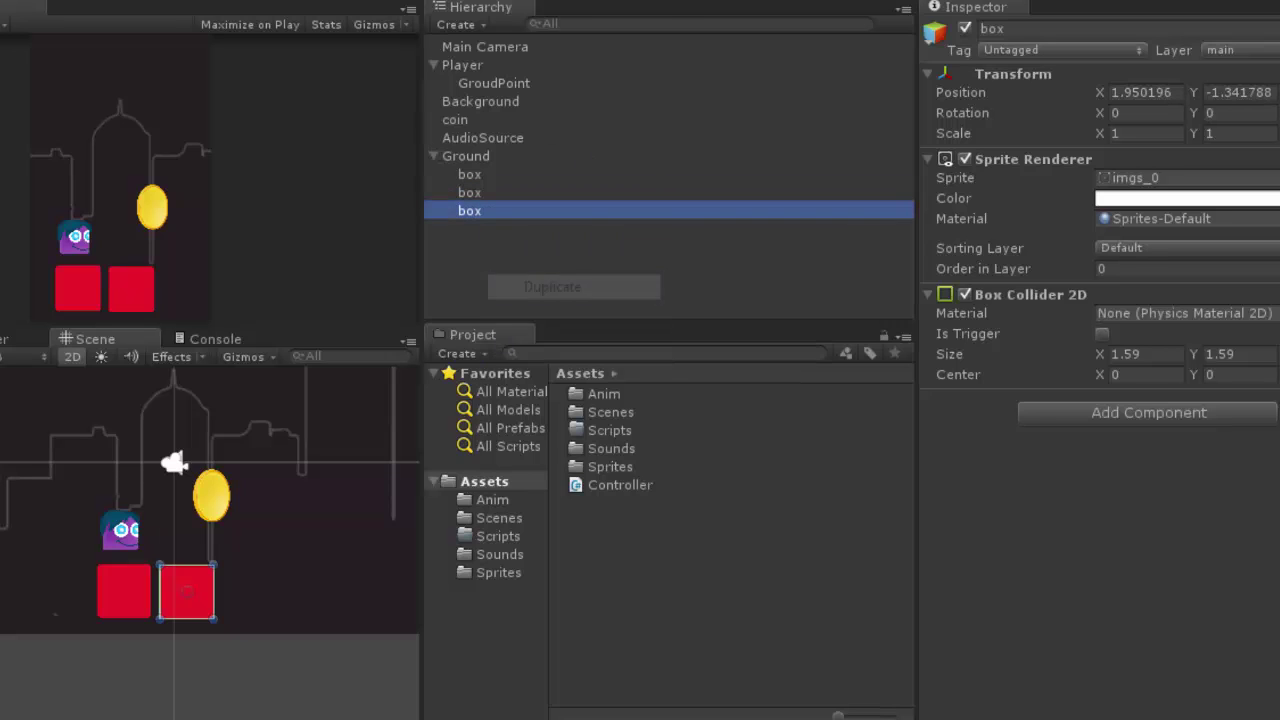
left_click_drag(162, 597, 250, 607)
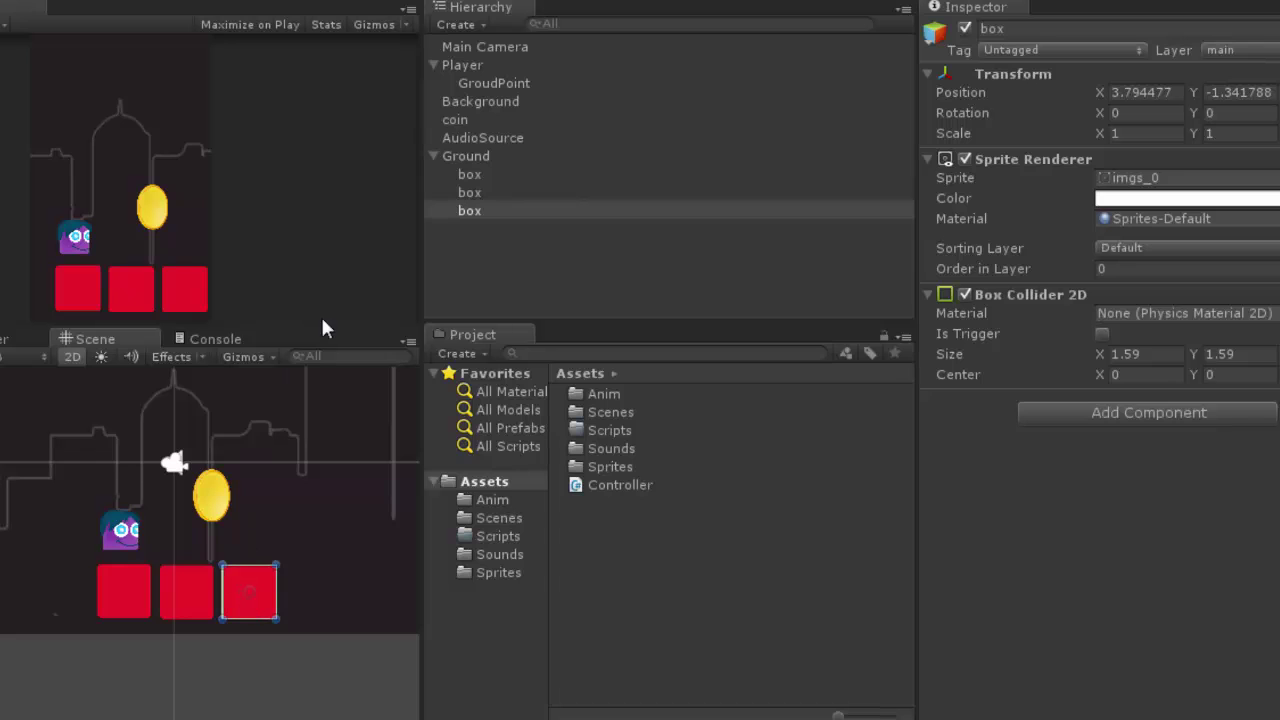
- Give the middle box the green imgs_2 sprite and the right box the blue imgs_3 sprite
left_click(471, 192)
key("Up")
key("Down")
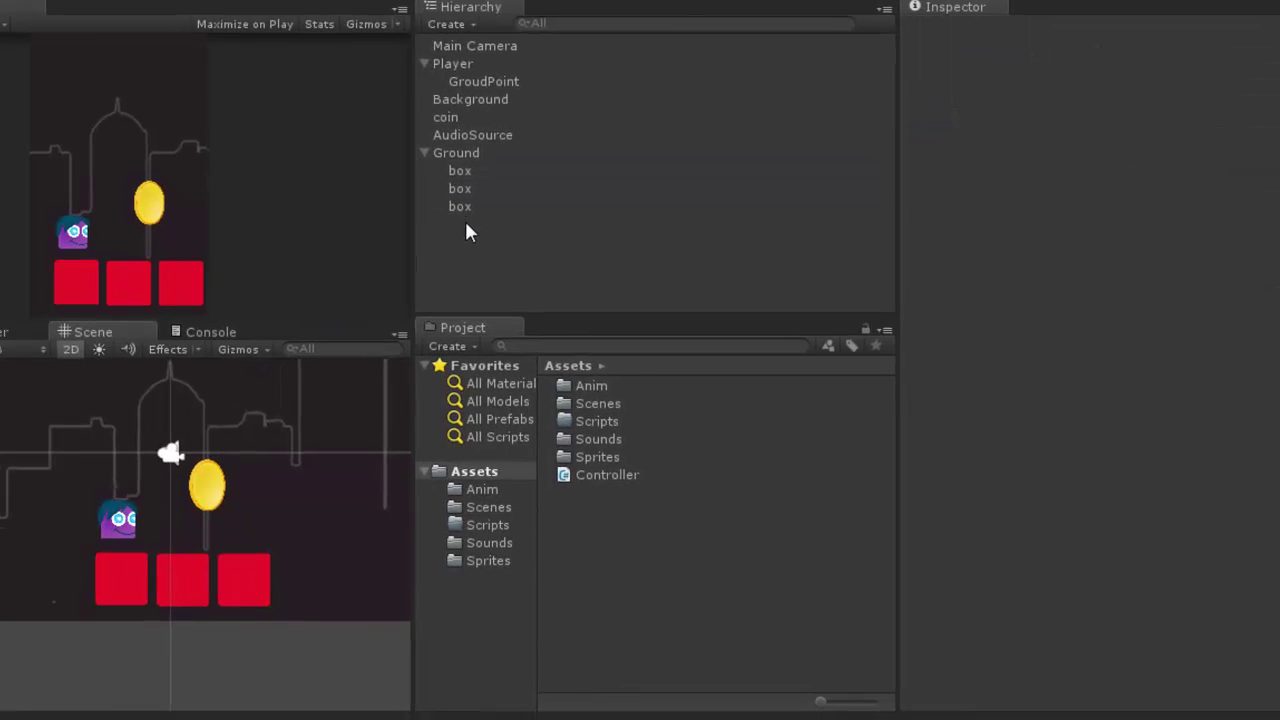
left_click(457, 201)
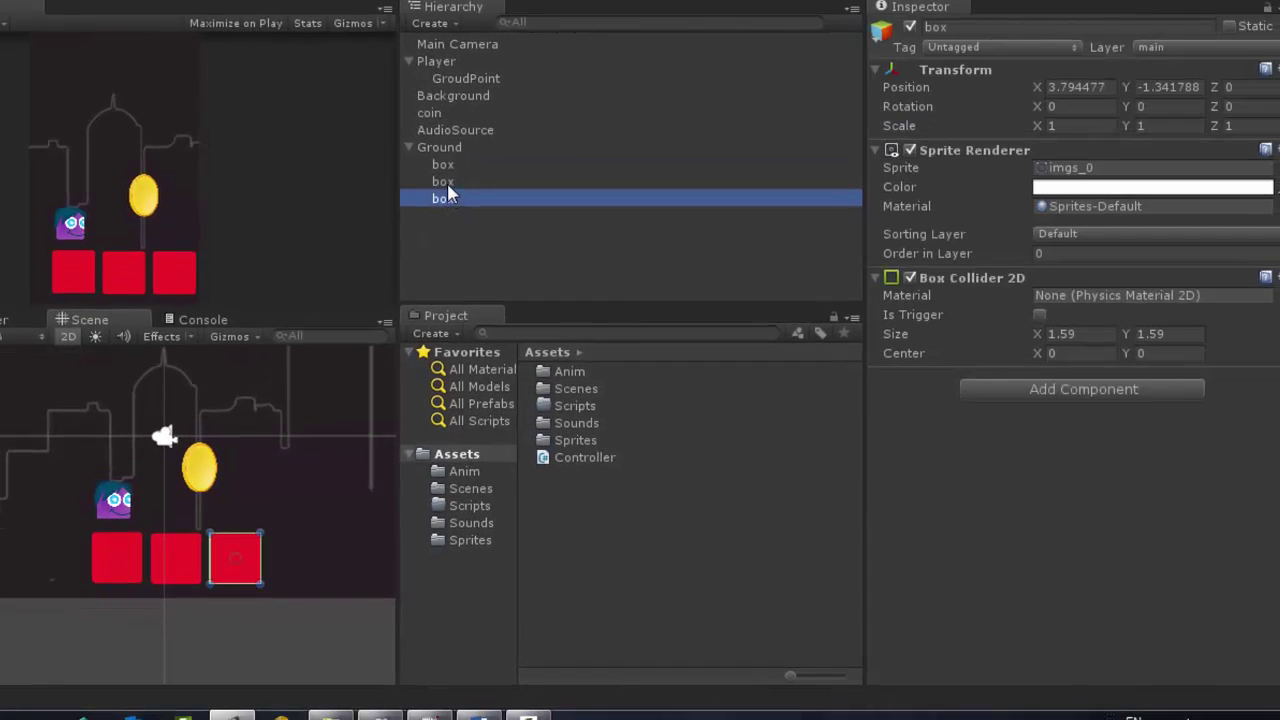
left_click(455, 184)
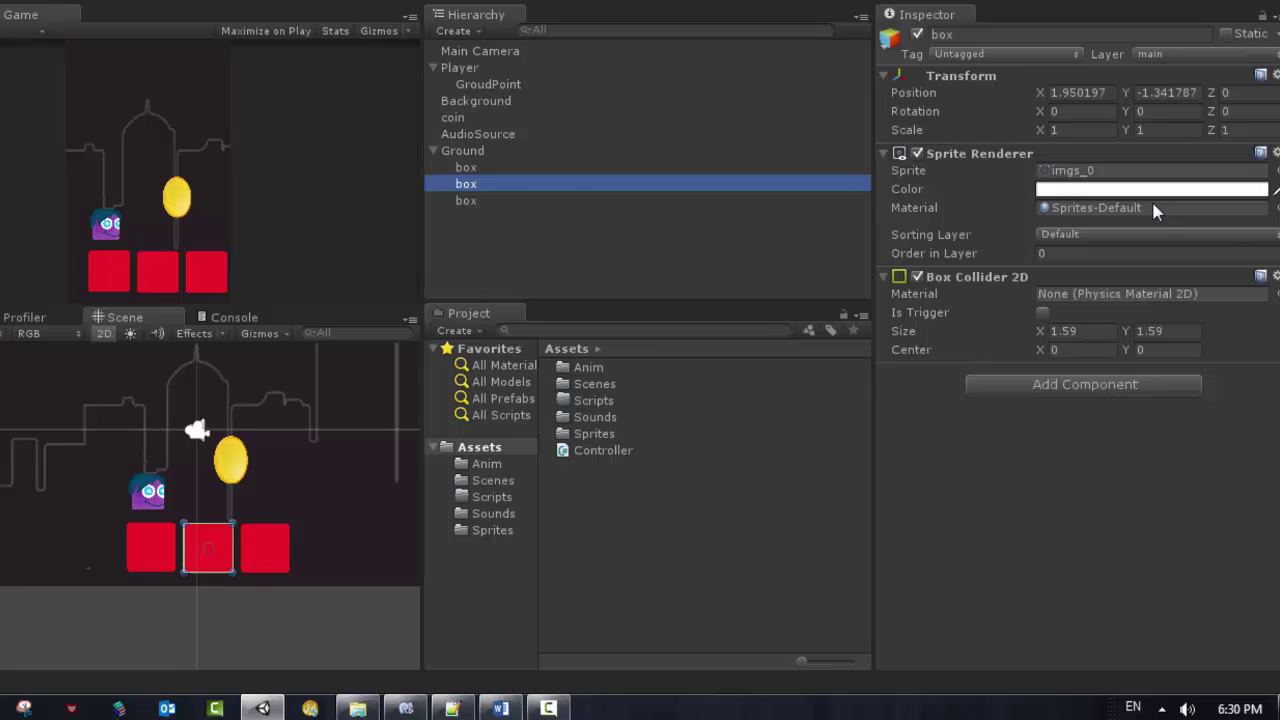
left_click(1276, 170)
double_click(484, 24)
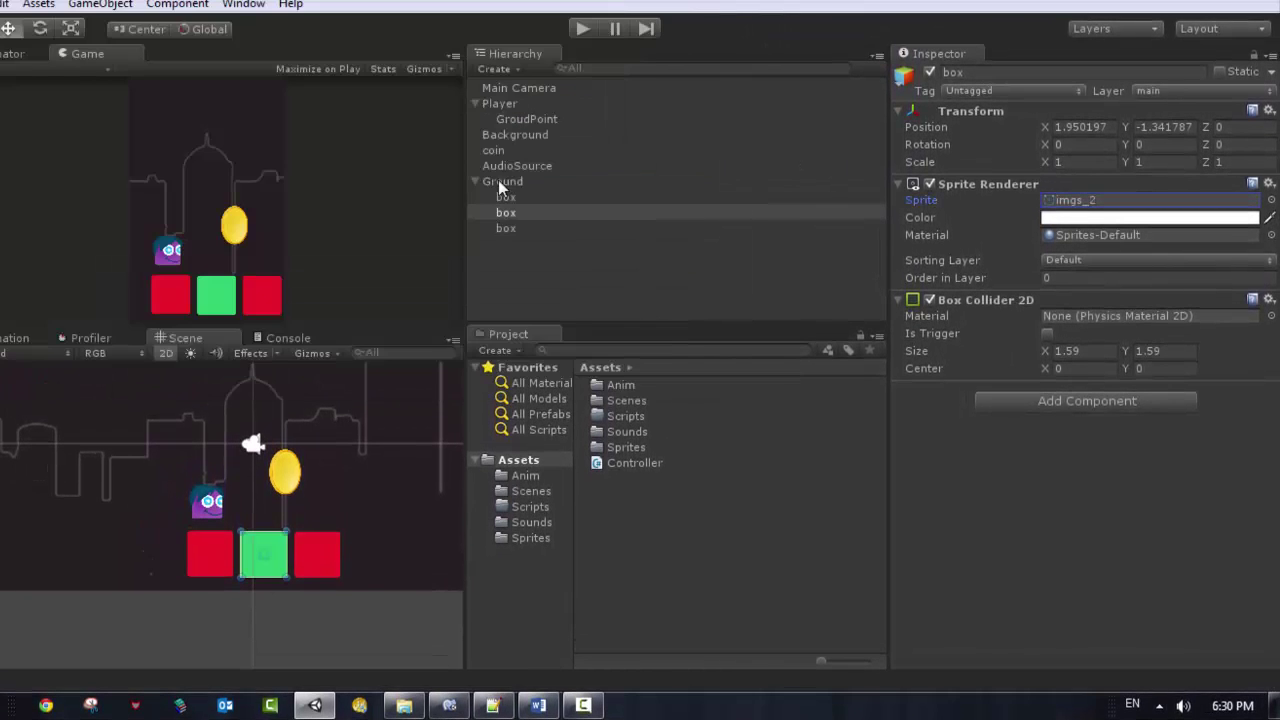
left_click(509, 228)
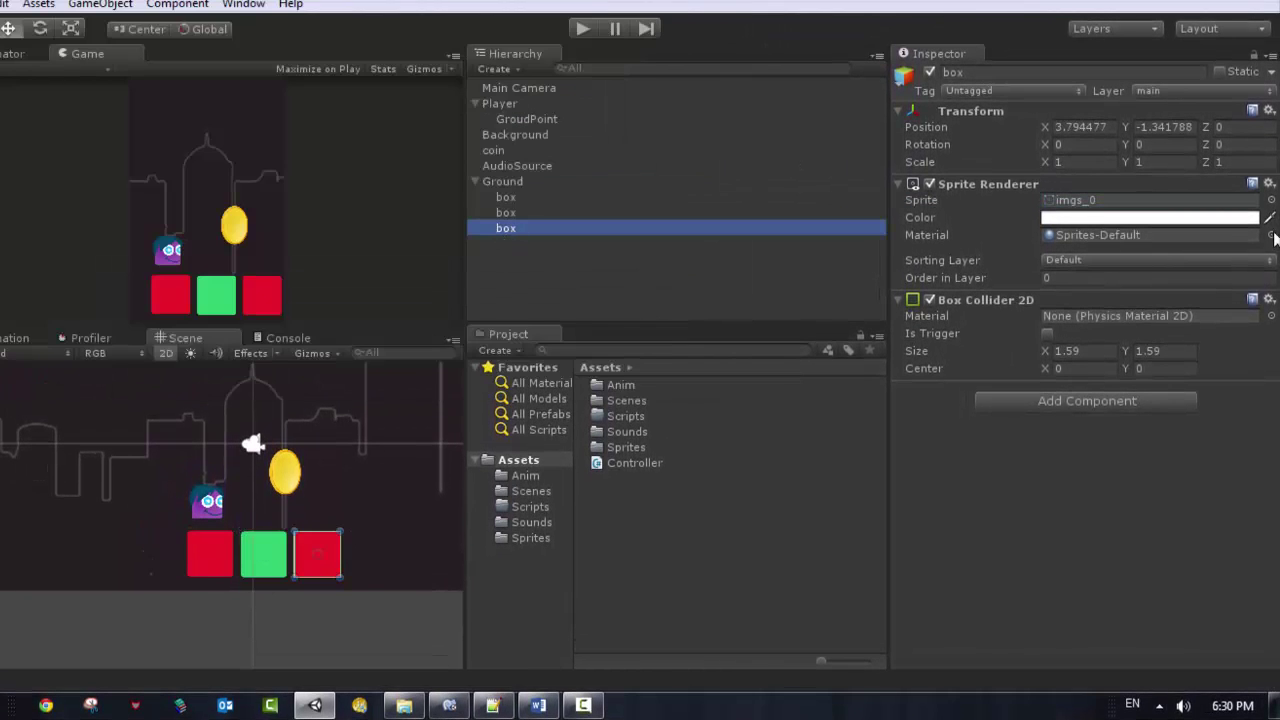
left_click(1271, 200)
double_click(587, 71)
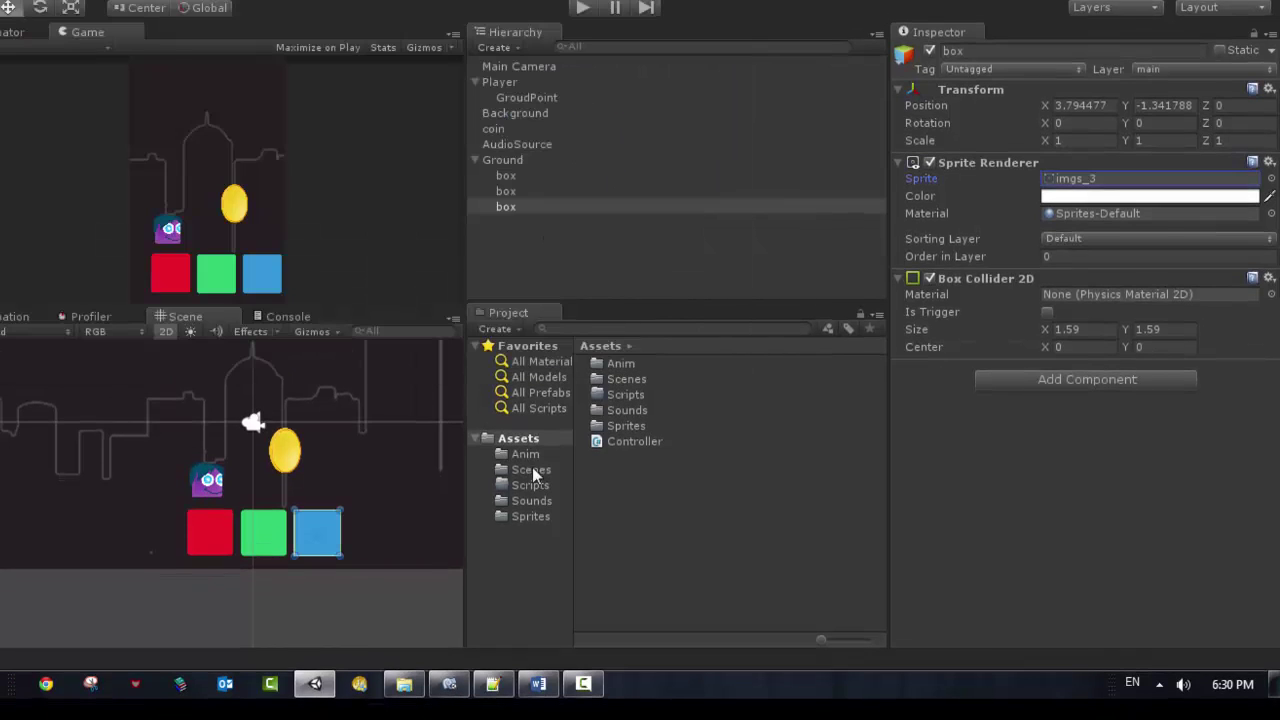
left_click(623, 560)
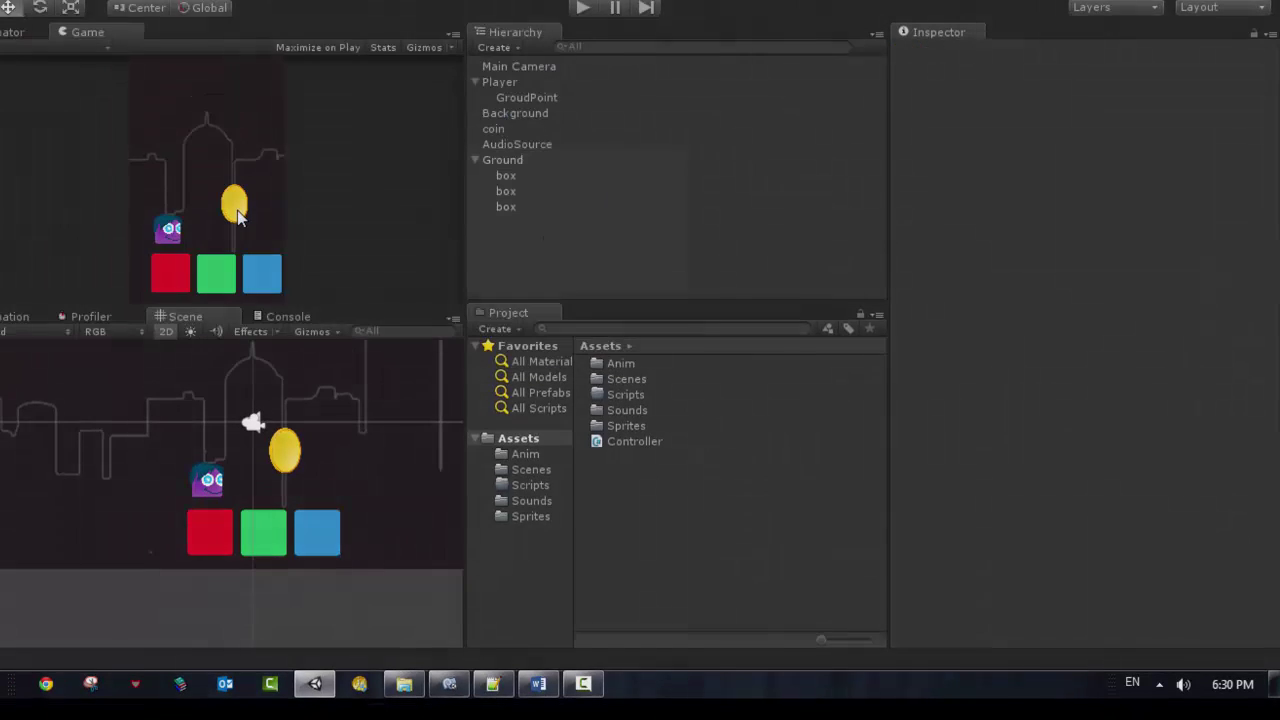
- Put Ground and its child boxes on the ground layer, then save the scene
scroll(320, 502, "down", 2)
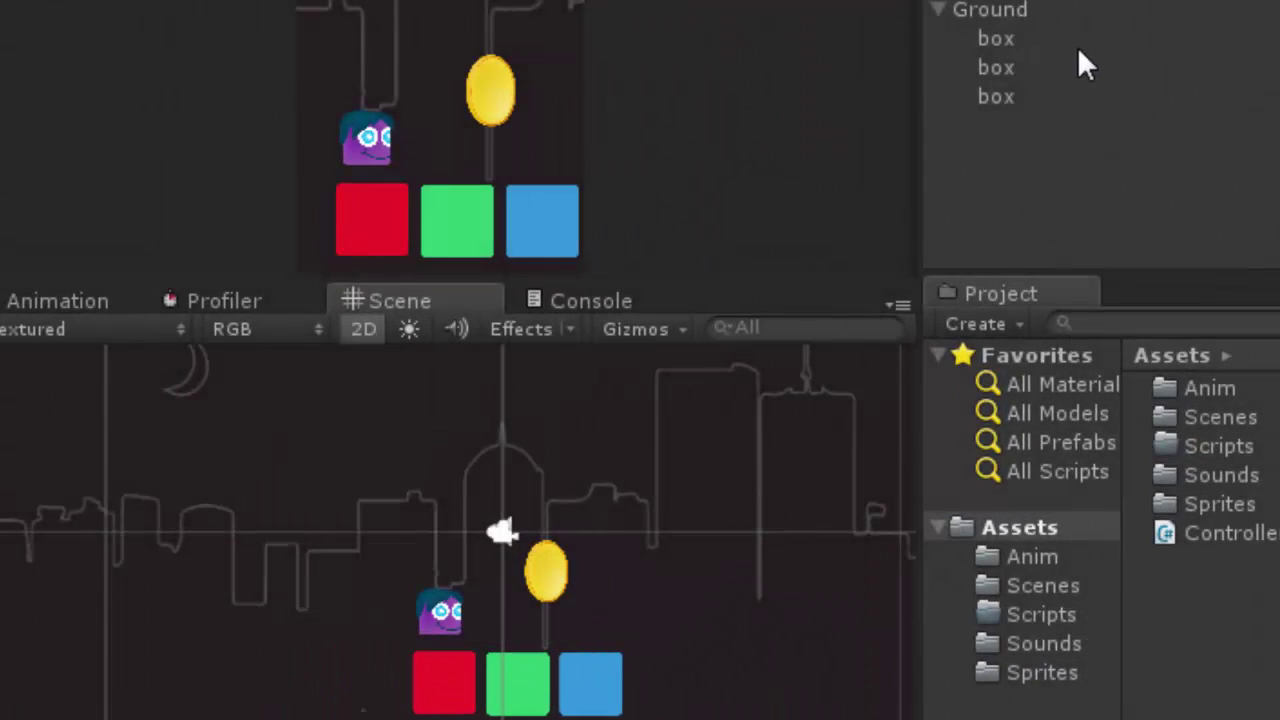
left_click(1000, 12)
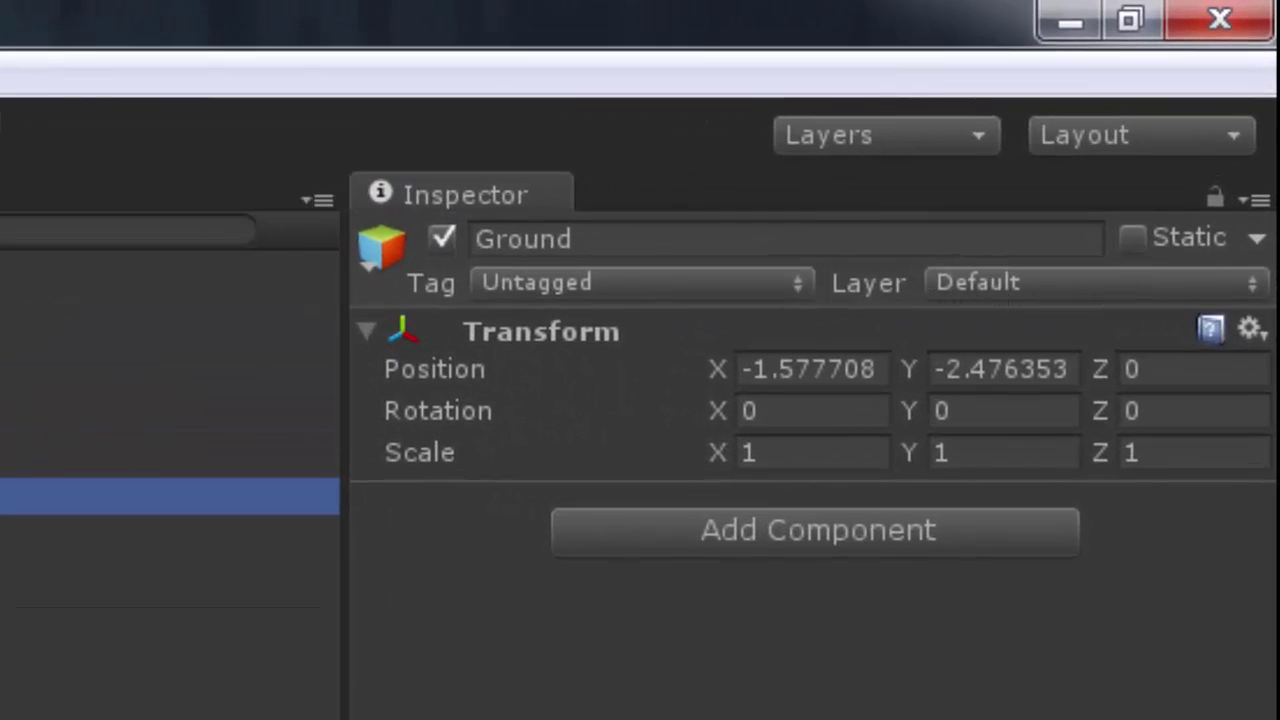
left_click(1152, 283)
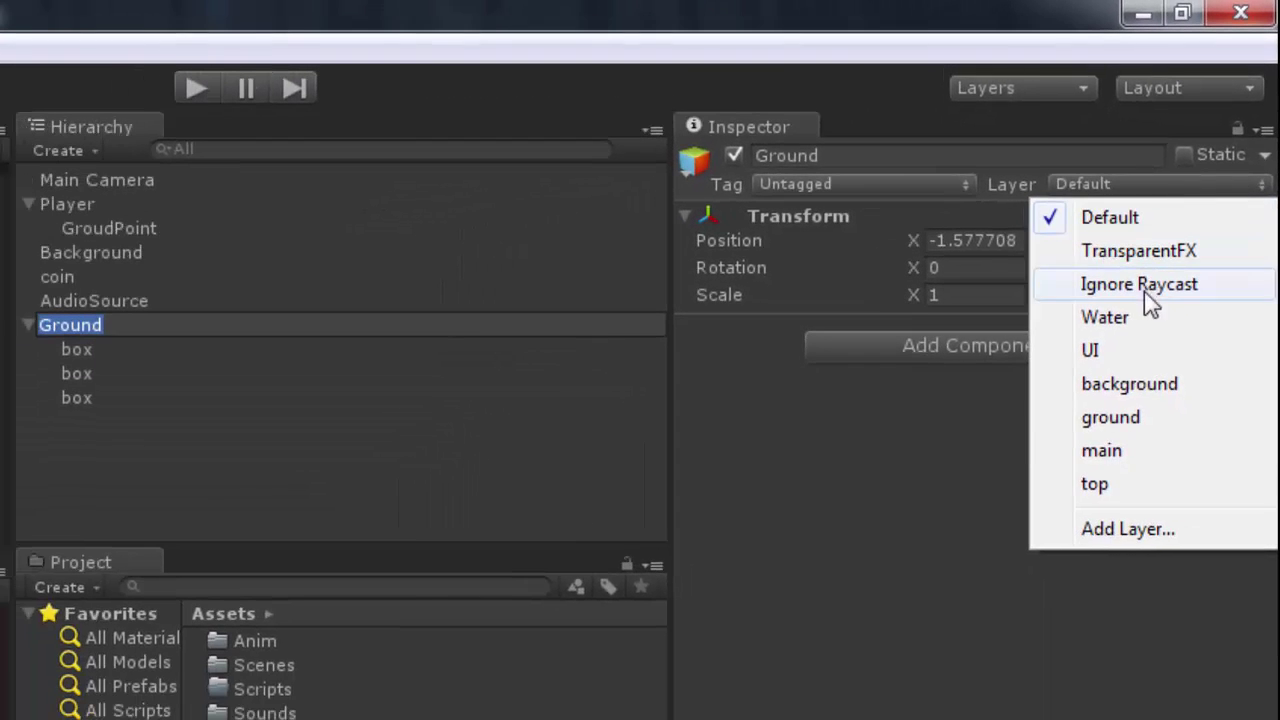
left_click(1108, 418)
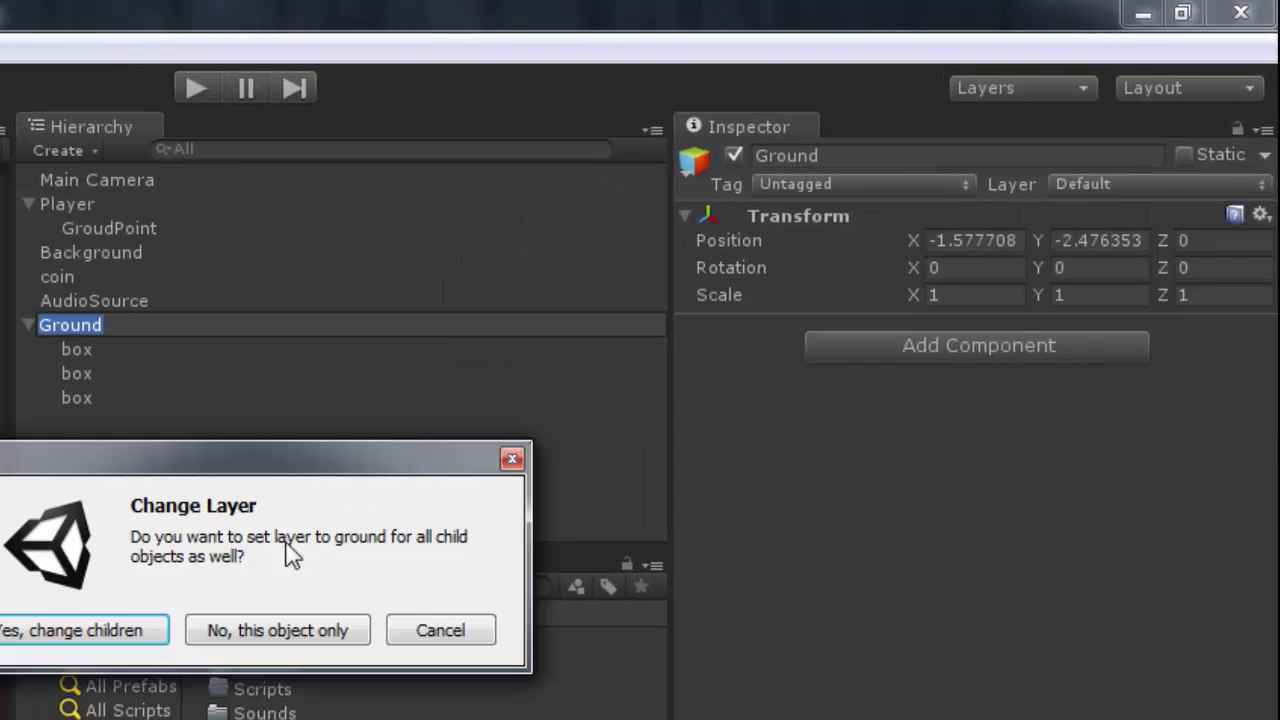
left_click(60, 632)
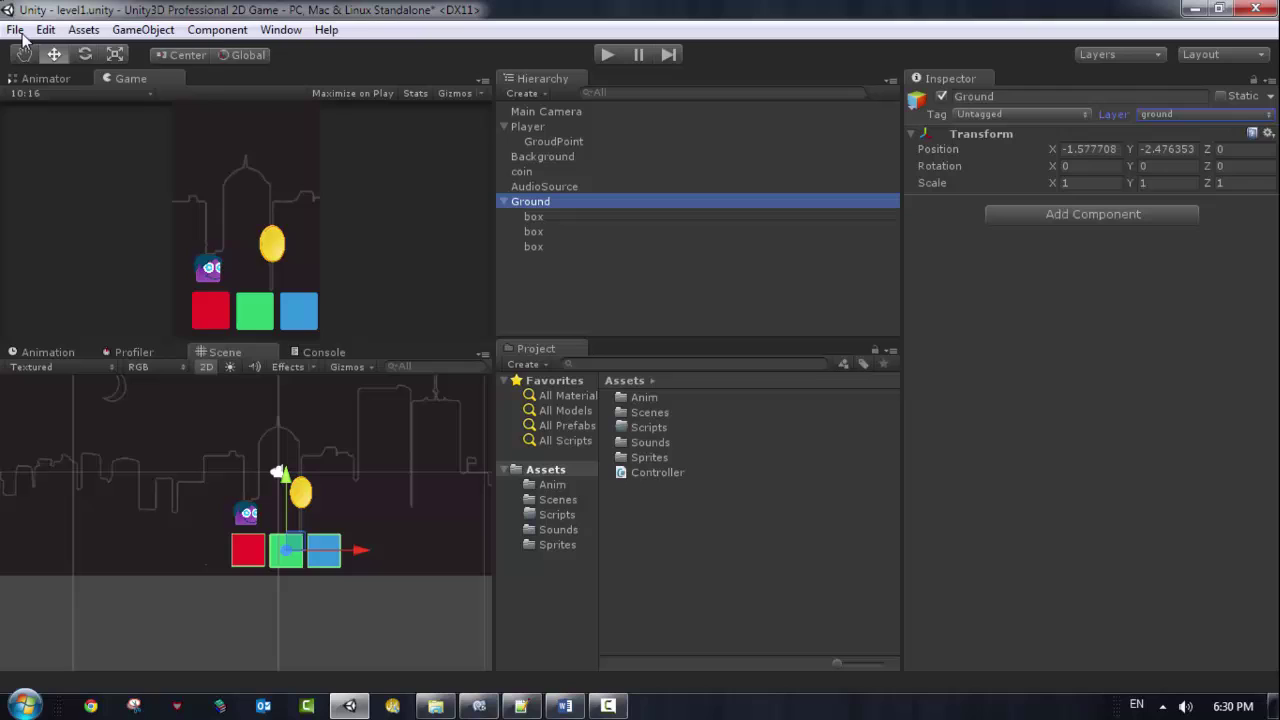
left_click(16, 30)
left_click(45, 97)
- Play-test the game, stop it, and check the Player Controller's Ground mask is ground
left_click(608, 60)
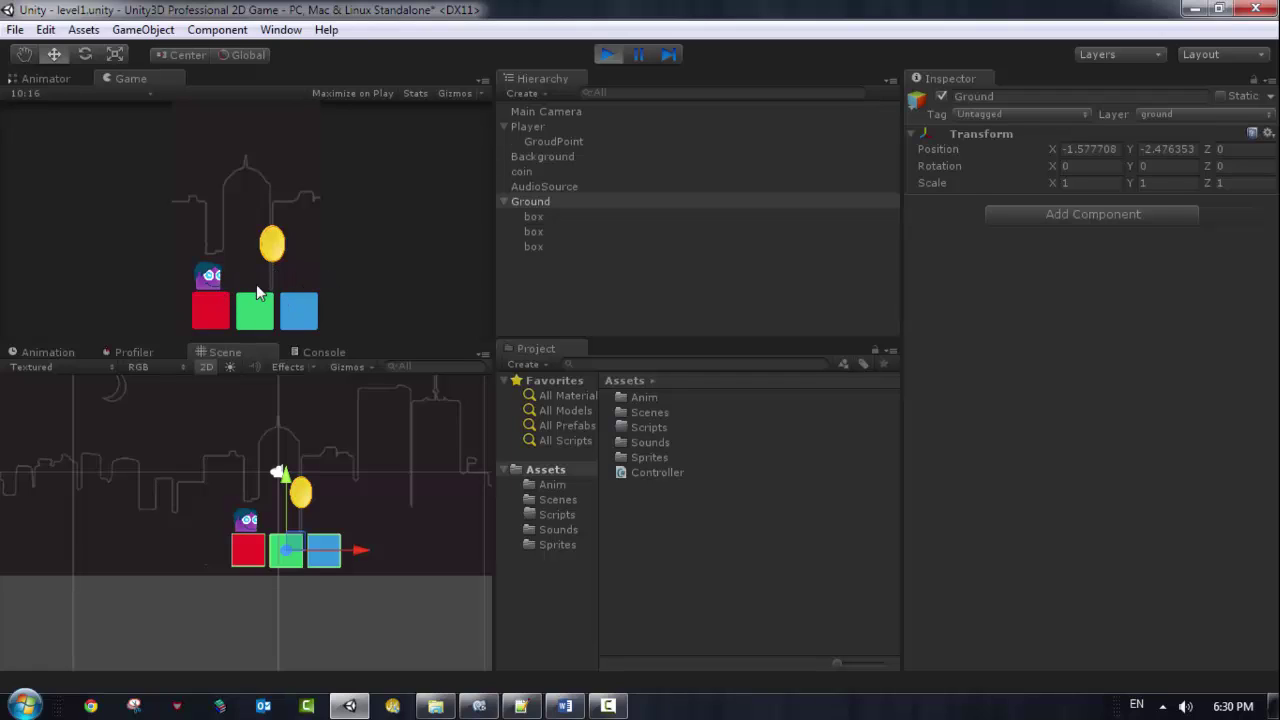
left_click(607, 56)
left_click(526, 128)
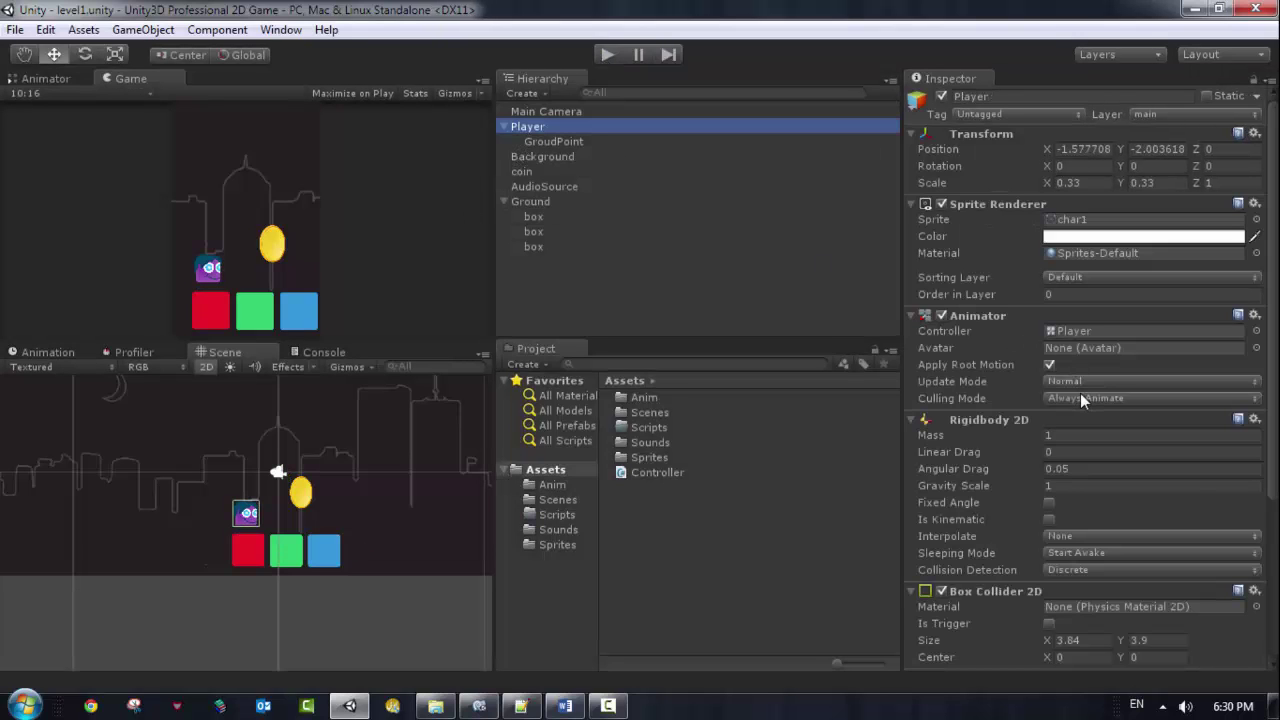
scroll(1130, 405, "down", 3)
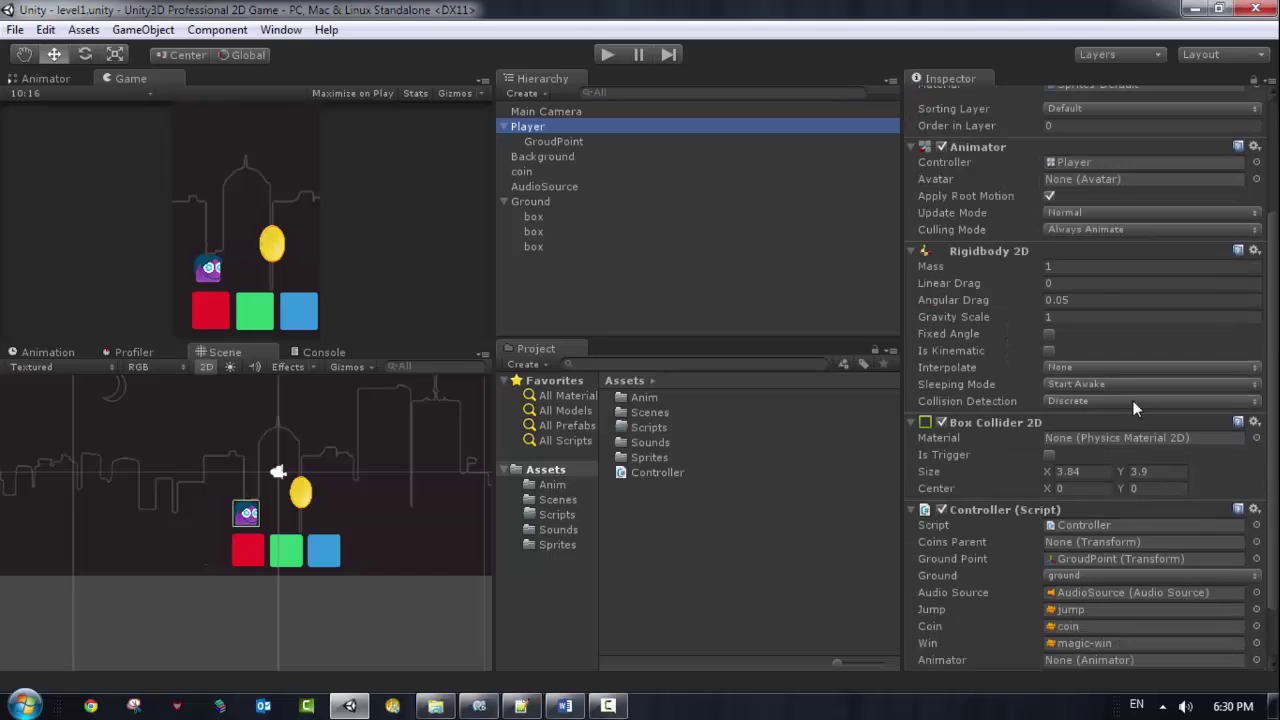
scroll(1116, 455, "down", 2)
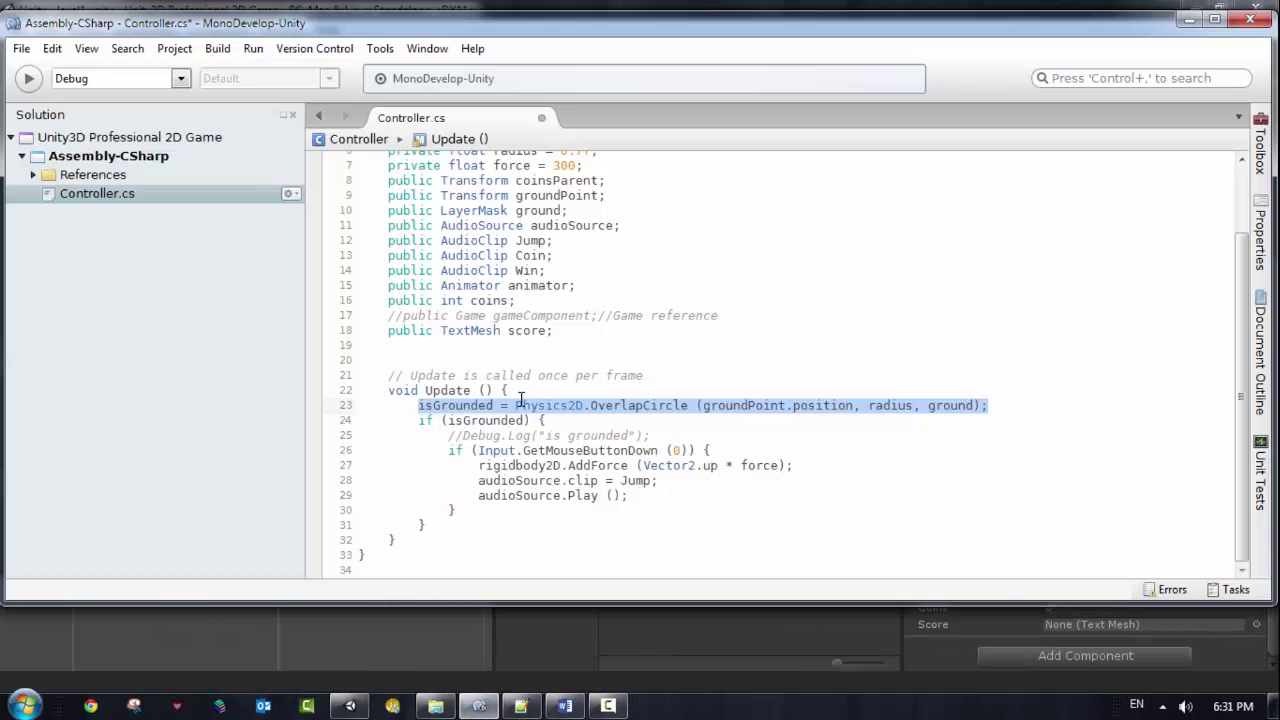
- Save Controller.cs and show the brace closing the Update method
left_click(520, 404)
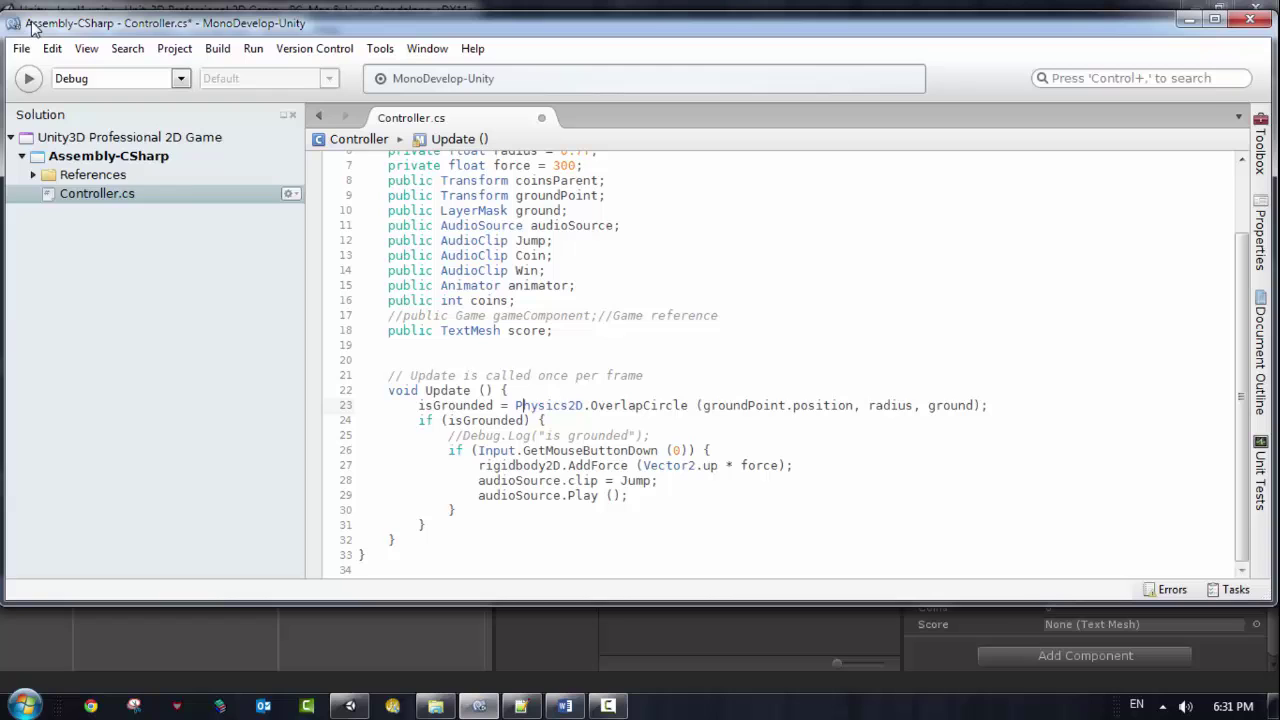
left_click(21, 48)
left_click(50, 123)
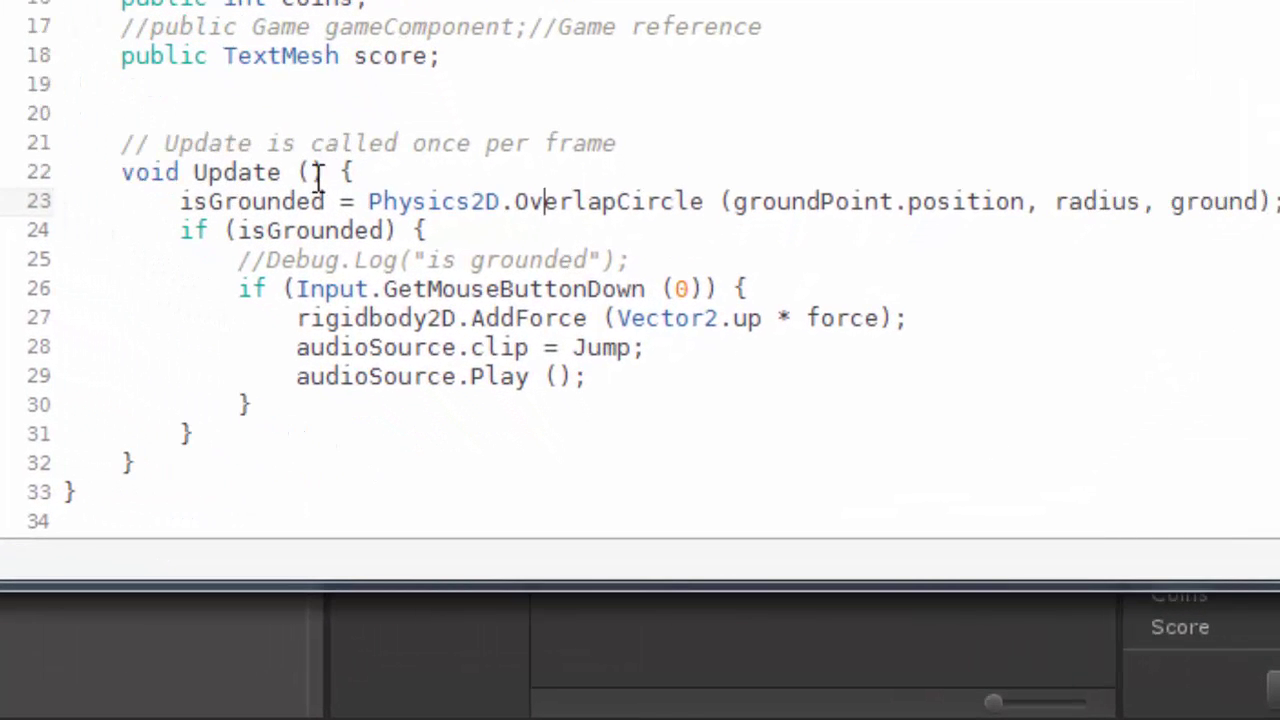
left_click(371, 174)
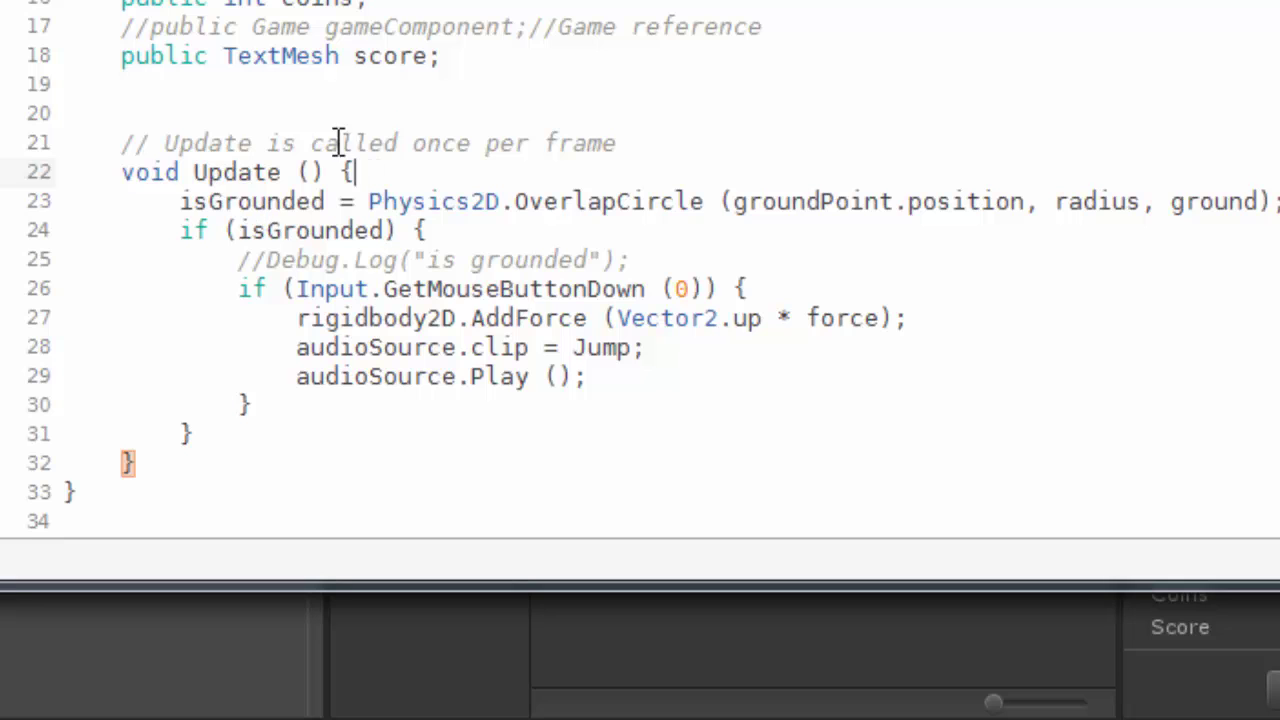
- Highlight the OverlapCircle arguments: ground, radius and groundPoint.position
double_click(1205, 202)
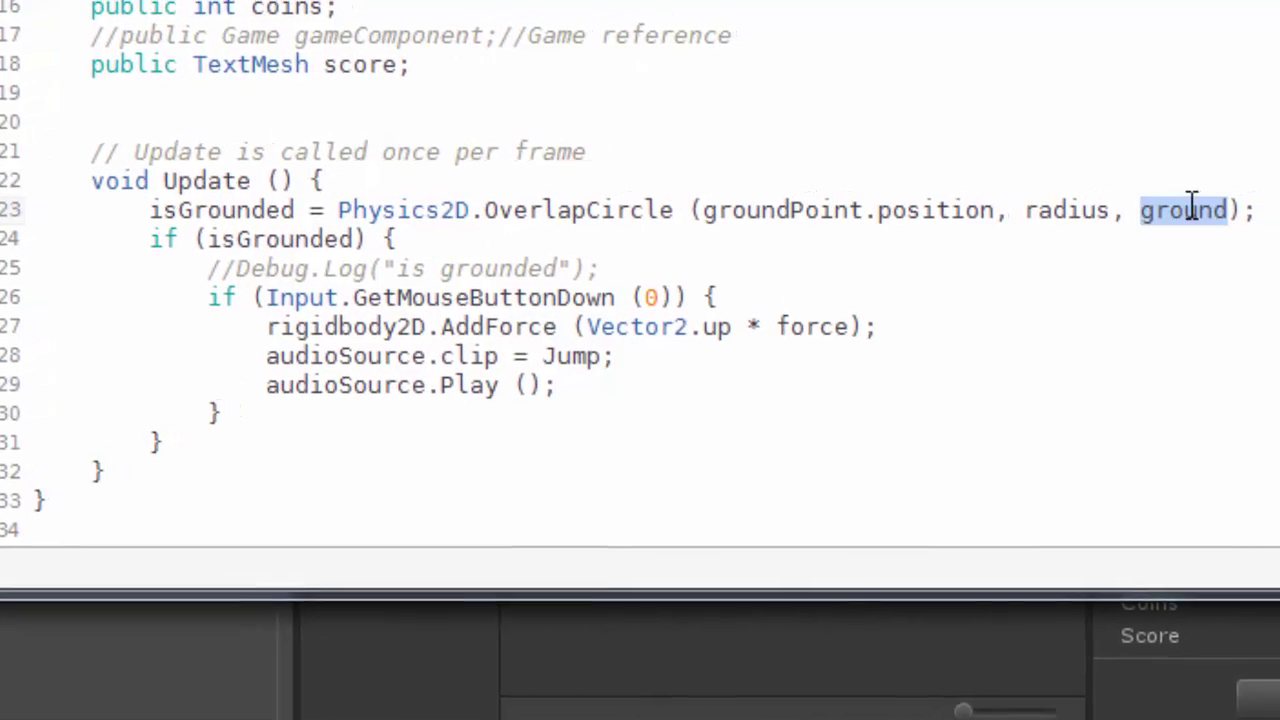
double_click(1103, 202)
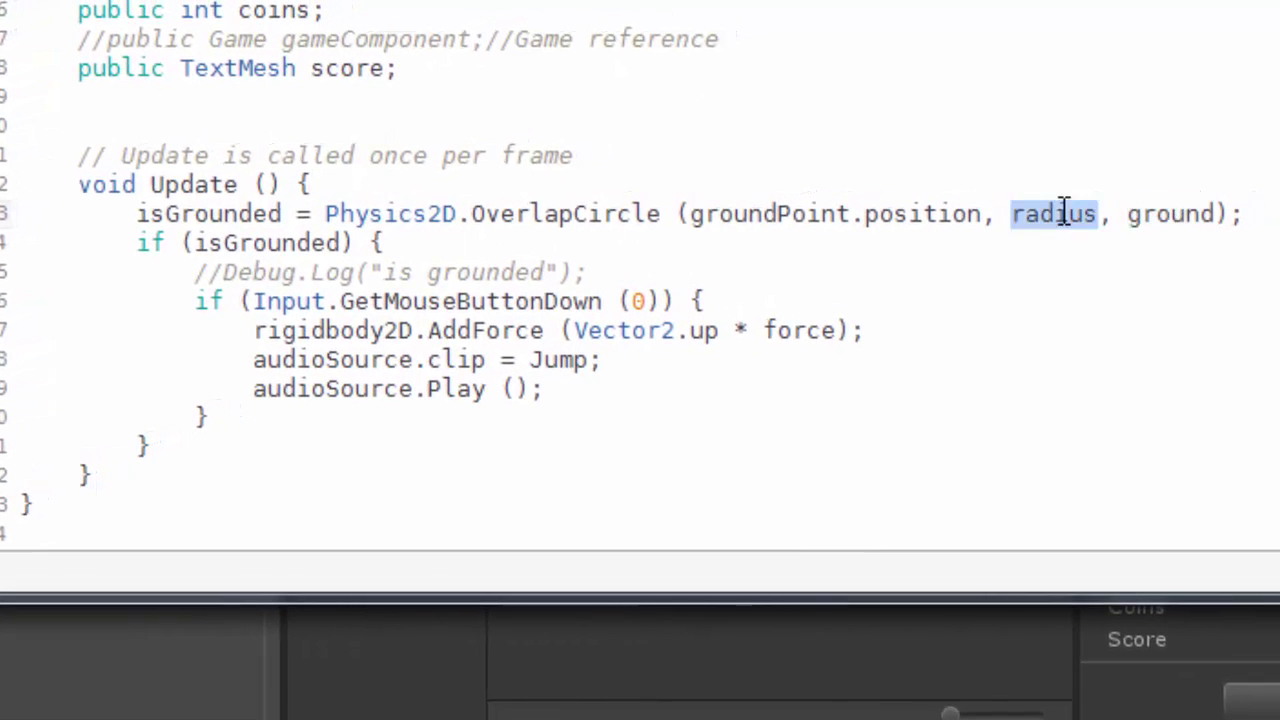
double_click(912, 214)
left_click_drag(692, 214, 975, 214)
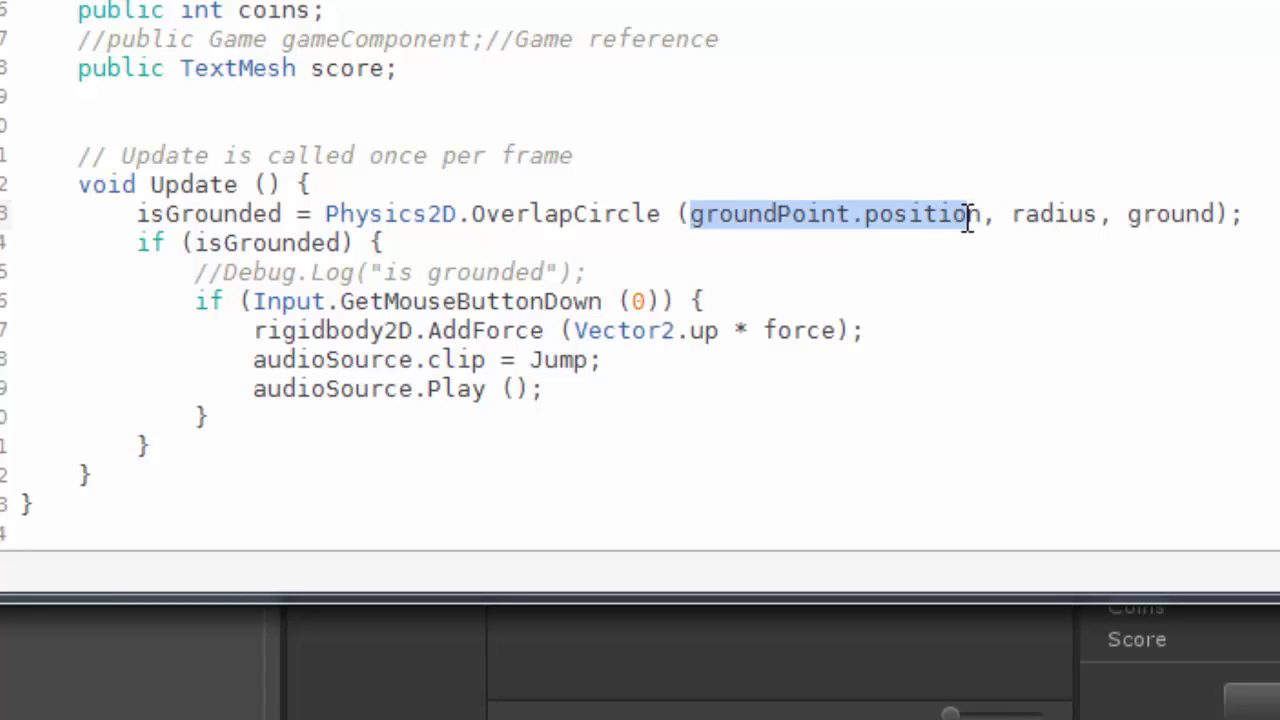
double_click(800, 224)
left_click(925, 214)
scroll(586, 137, "up", 3)
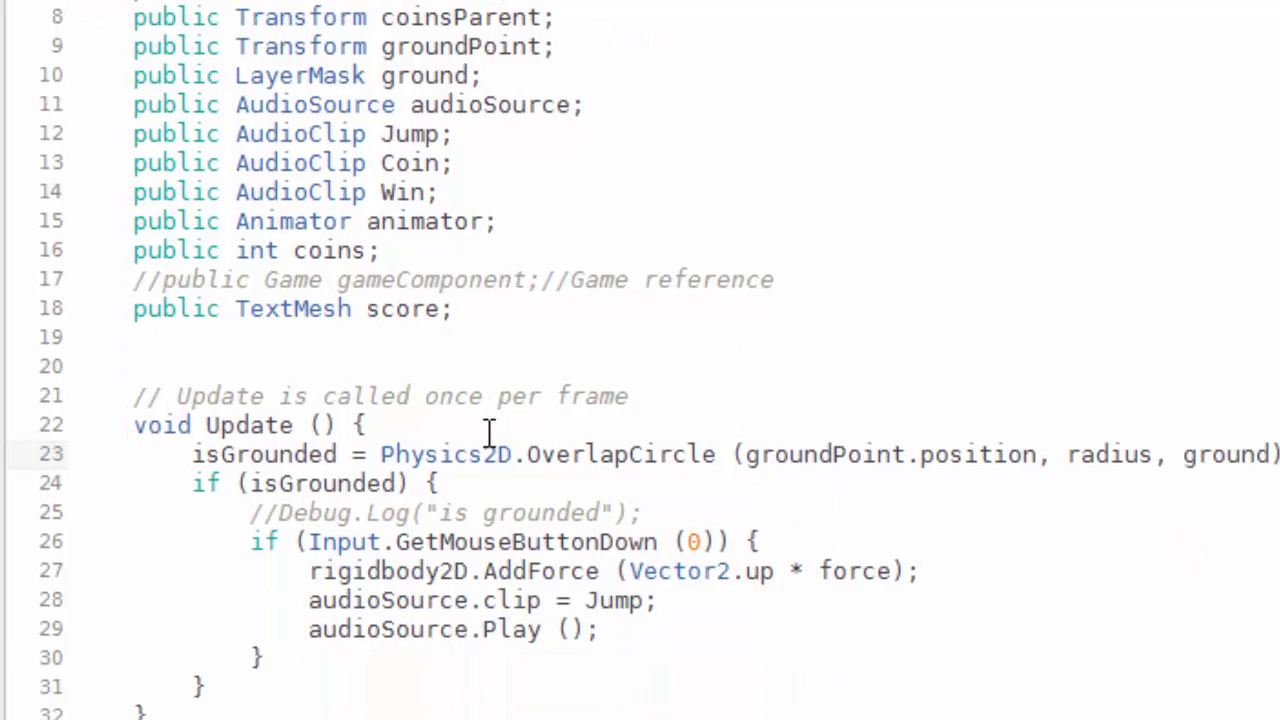
- Highlight the if (isGrounded) jump block and its closing brace
left_click(457, 612)
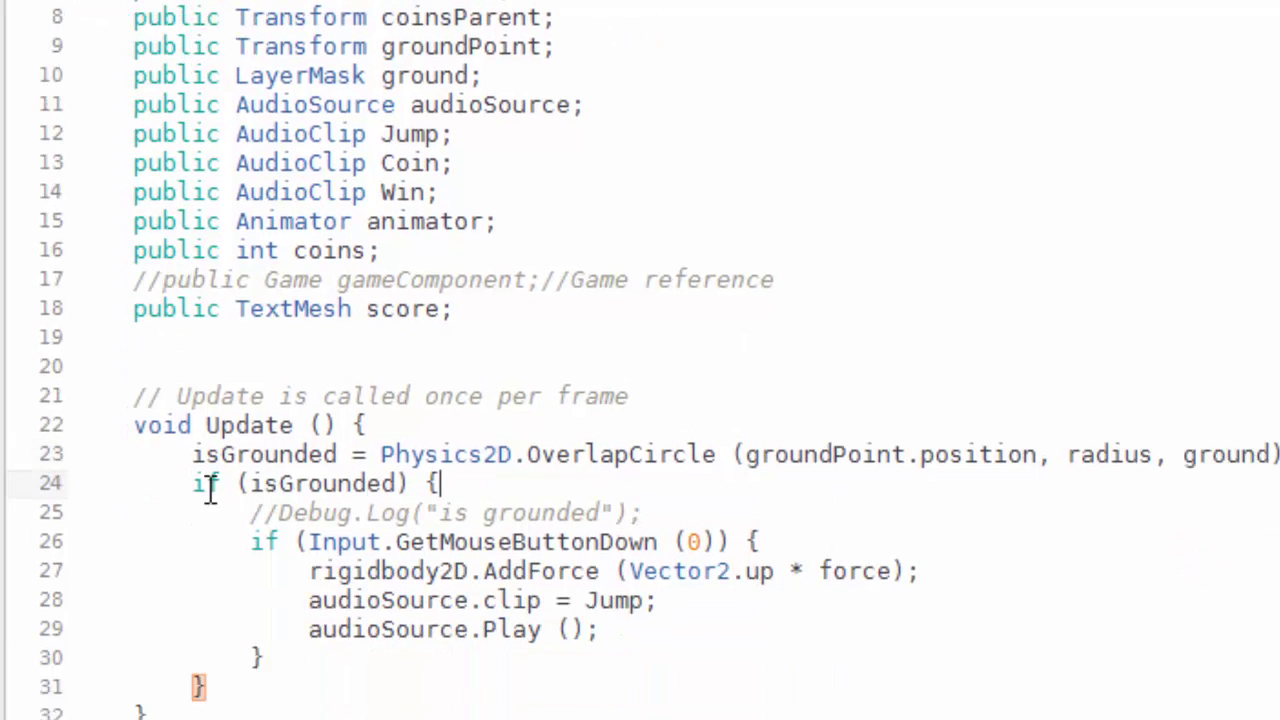
left_click_drag(190, 484, 440, 484)
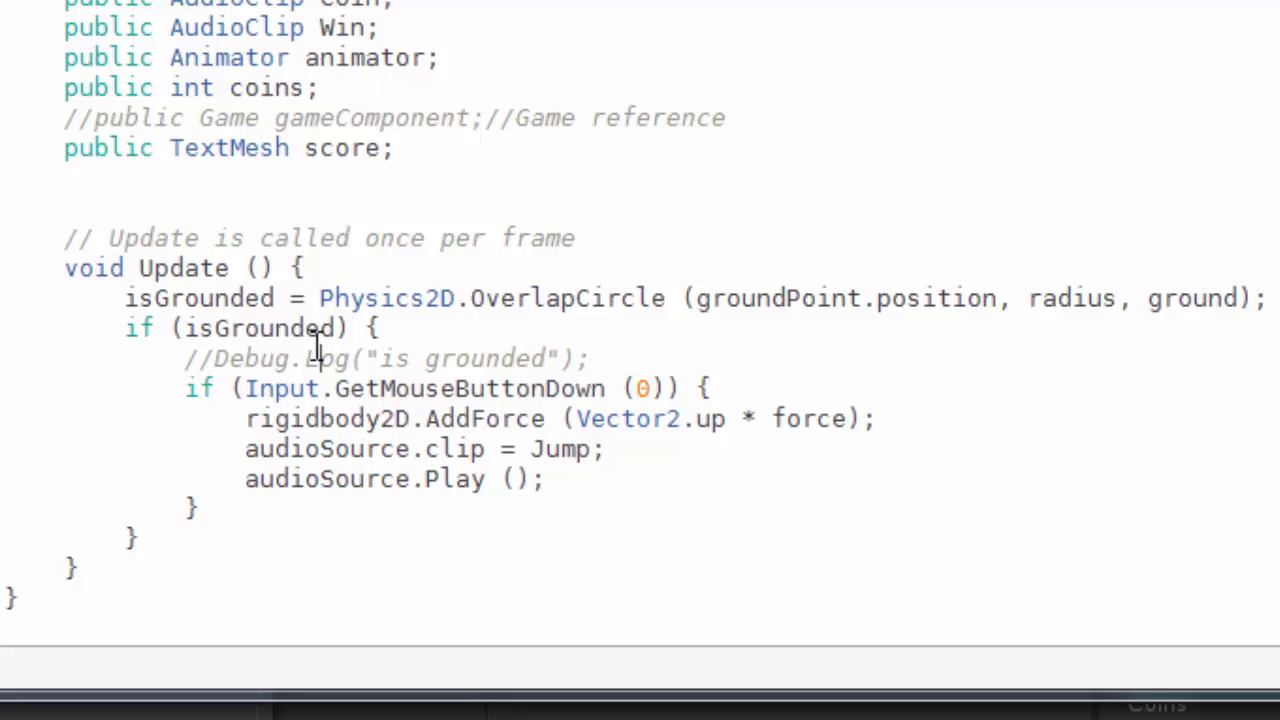
left_click_drag(127, 328, 391, 328)
left_click(392, 328)
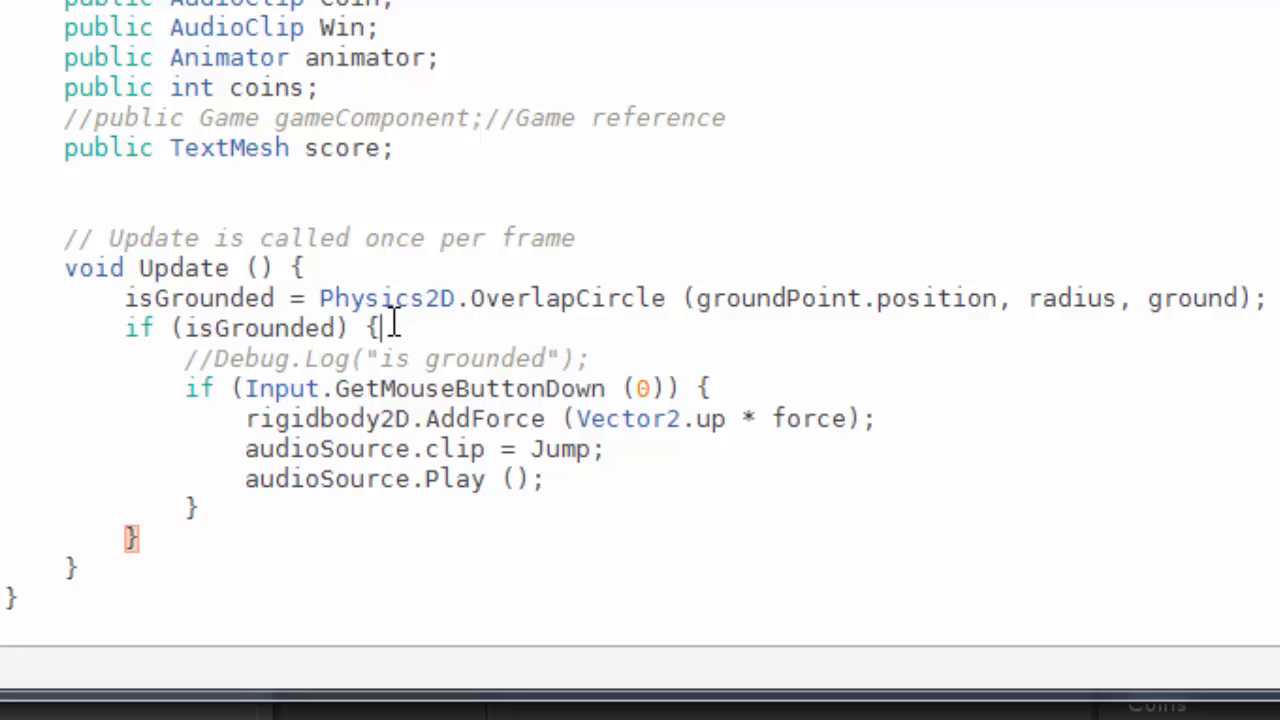
left_click_drag(126, 329, 223, 508)
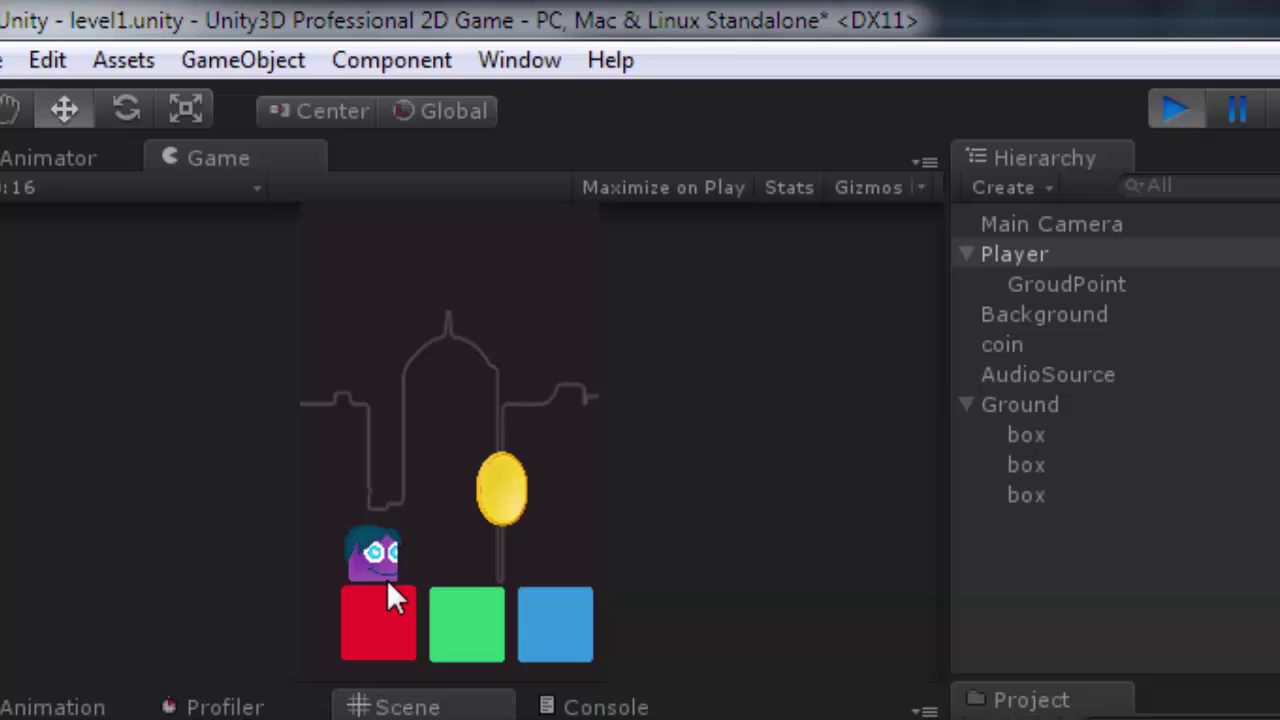
- Stop the play test to return to edit mode
left_click(1177, 112)
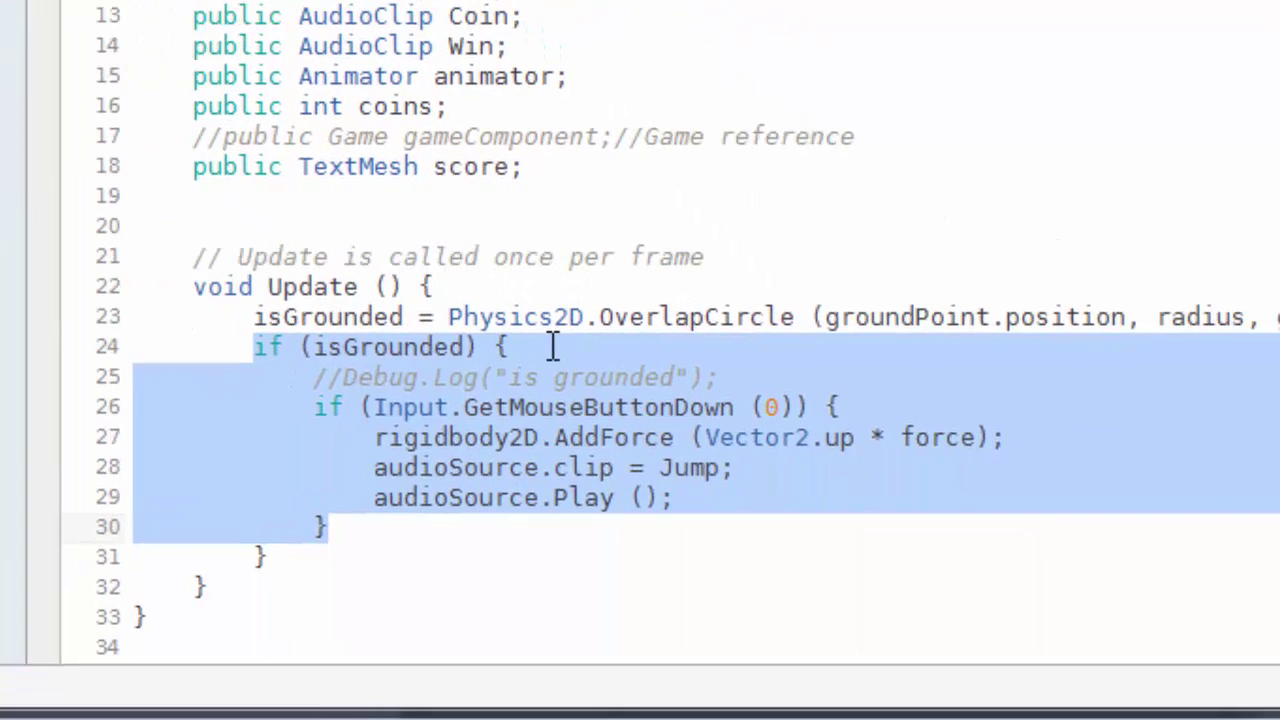
left_click(583, 348)
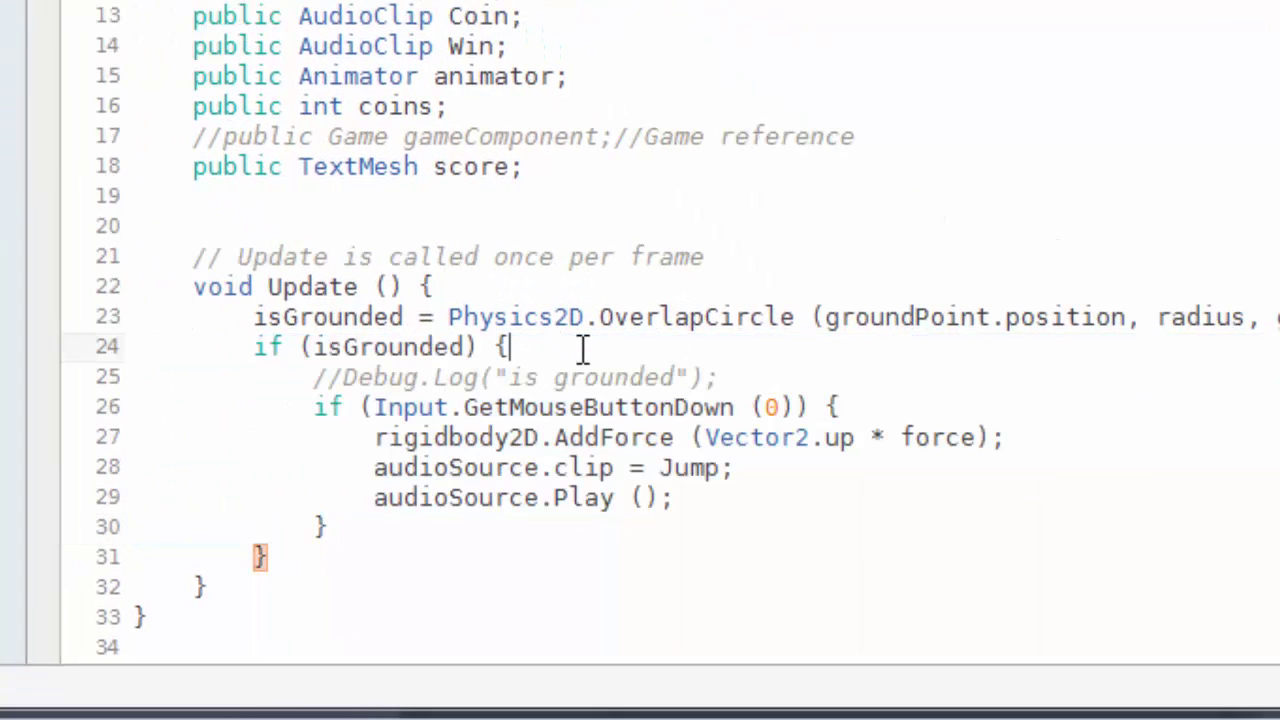
double_click(397, 347)
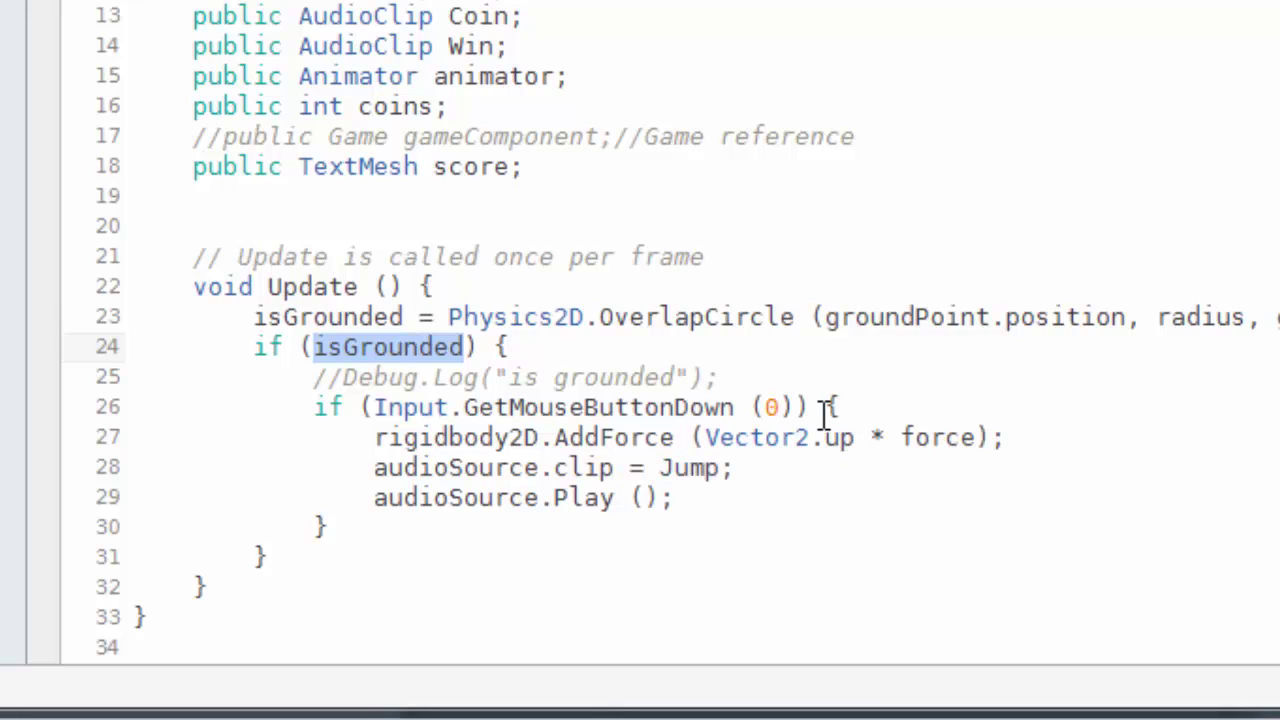
left_click(757, 437)
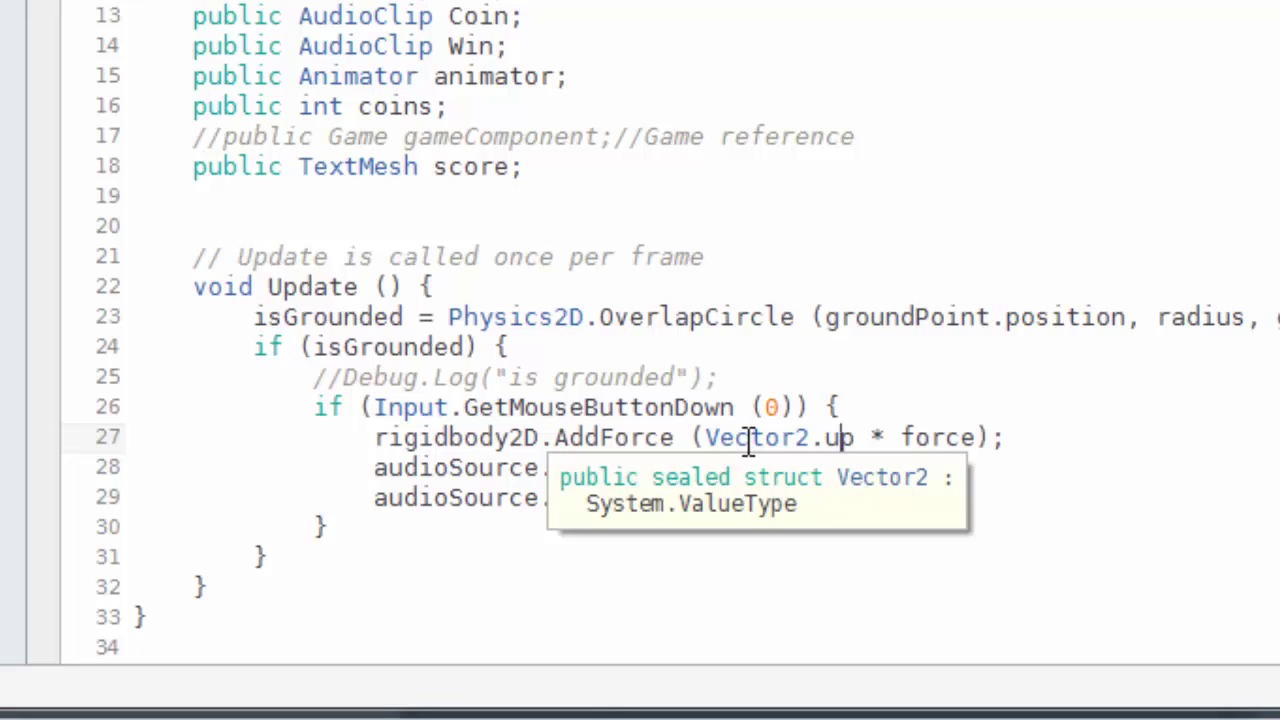
left_click(430, 437)
left_click(527, 410)
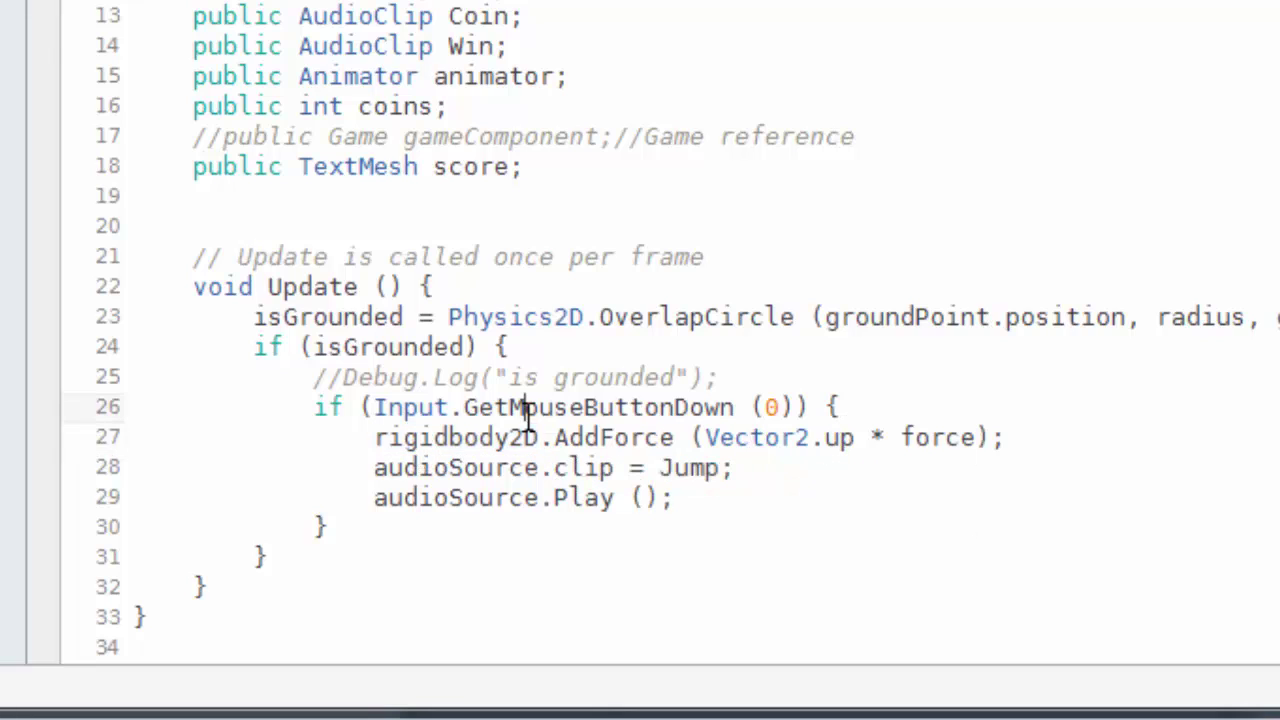
left_click(463, 437)
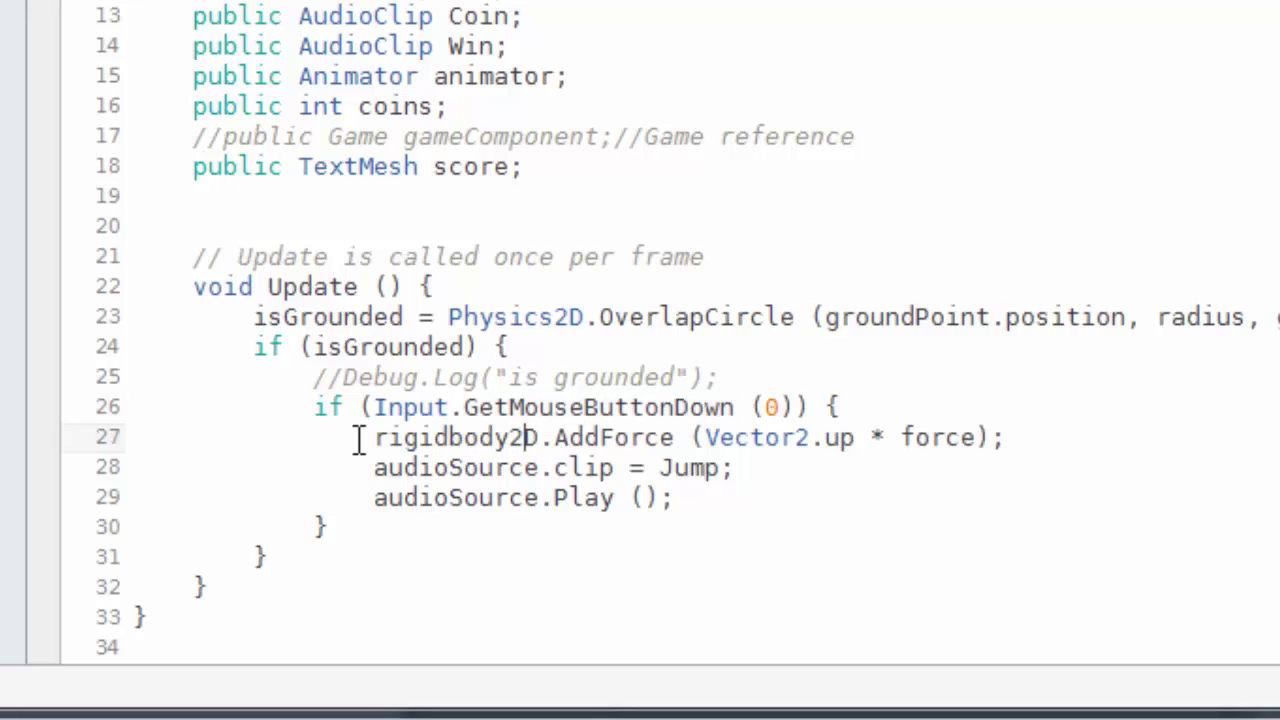
left_click_drag(368, 440, 388, 440)
double_click(466, 440)
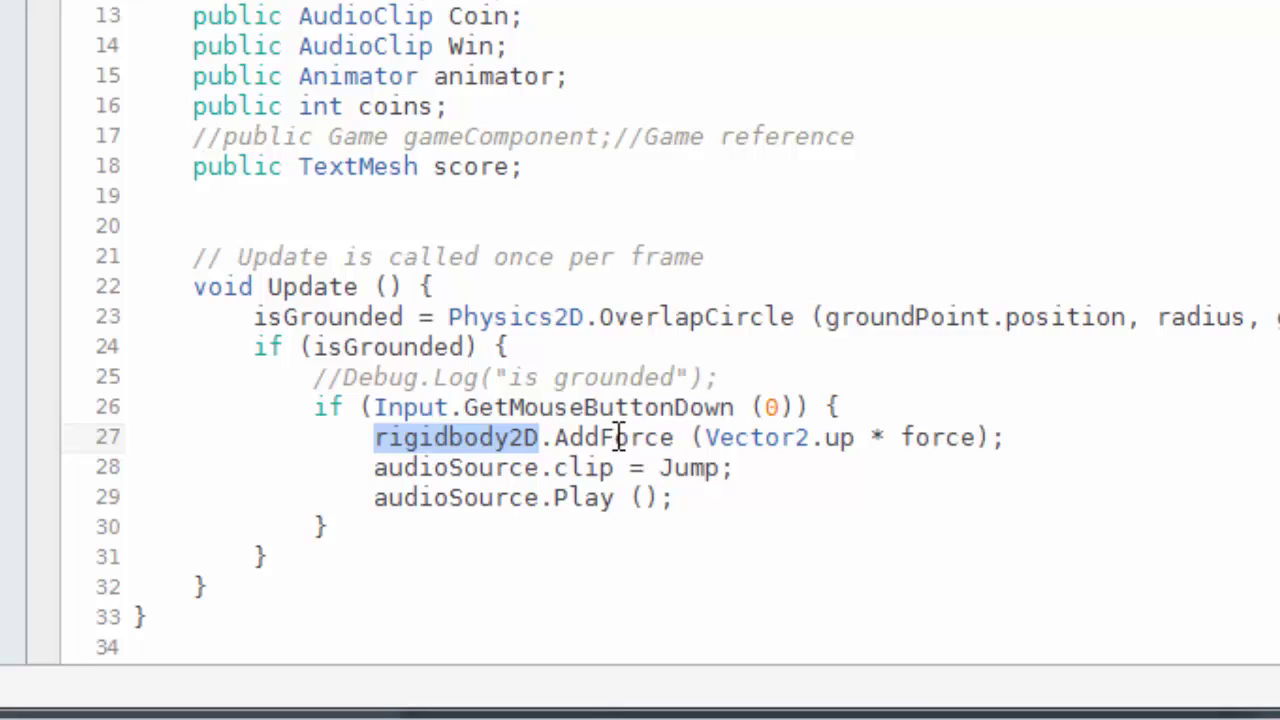
double_click(620, 437)
left_click_drag(706, 440, 980, 440)
left_click(925, 462)
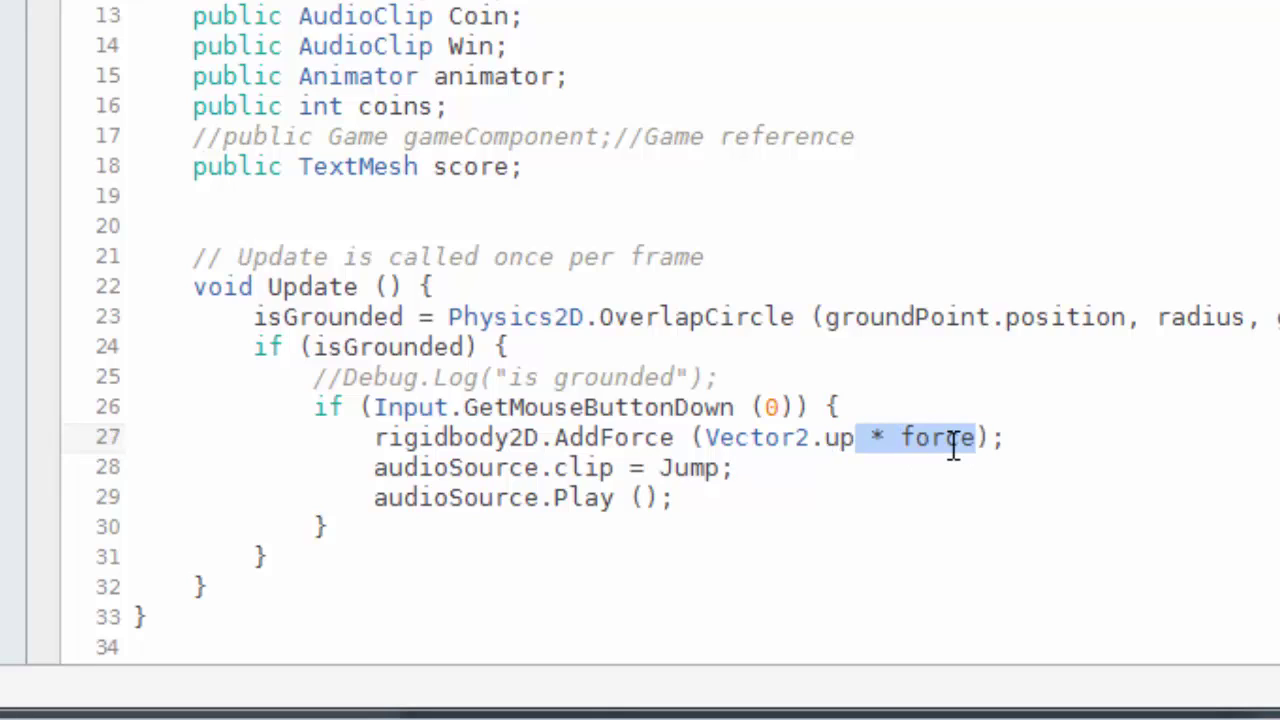
left_click(952, 440)
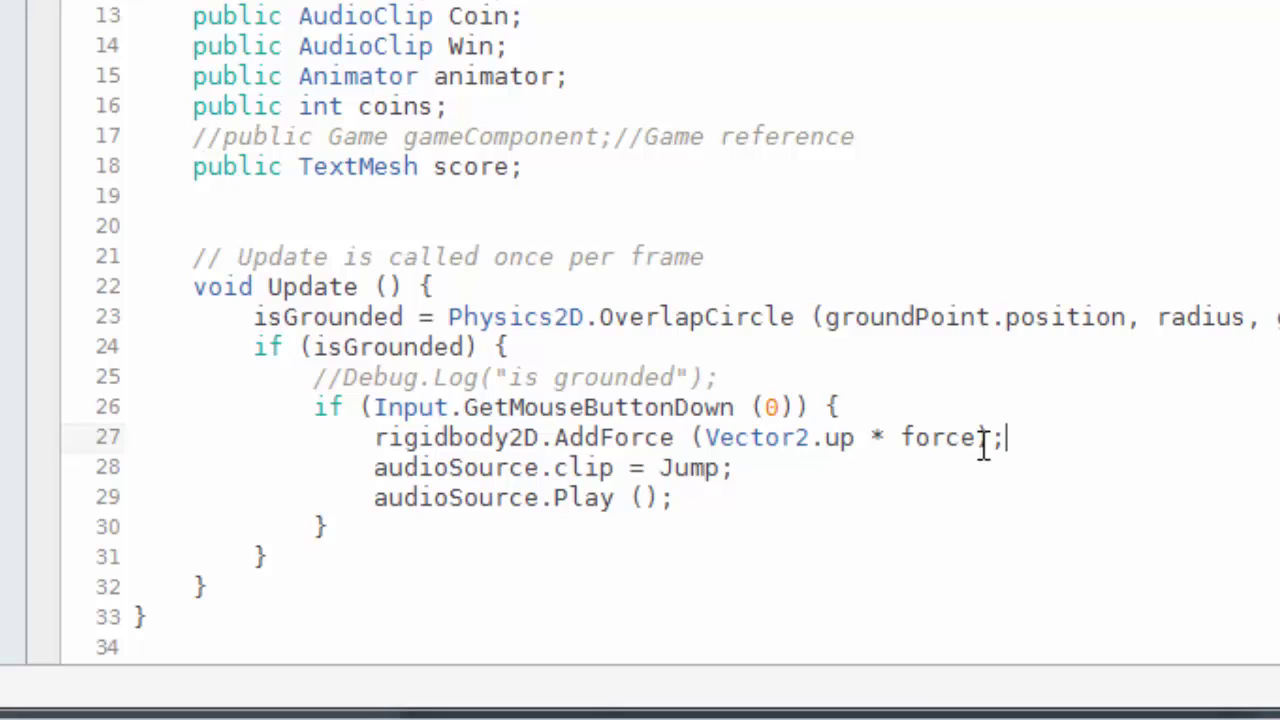
left_click_drag(1003, 440, 374, 437)
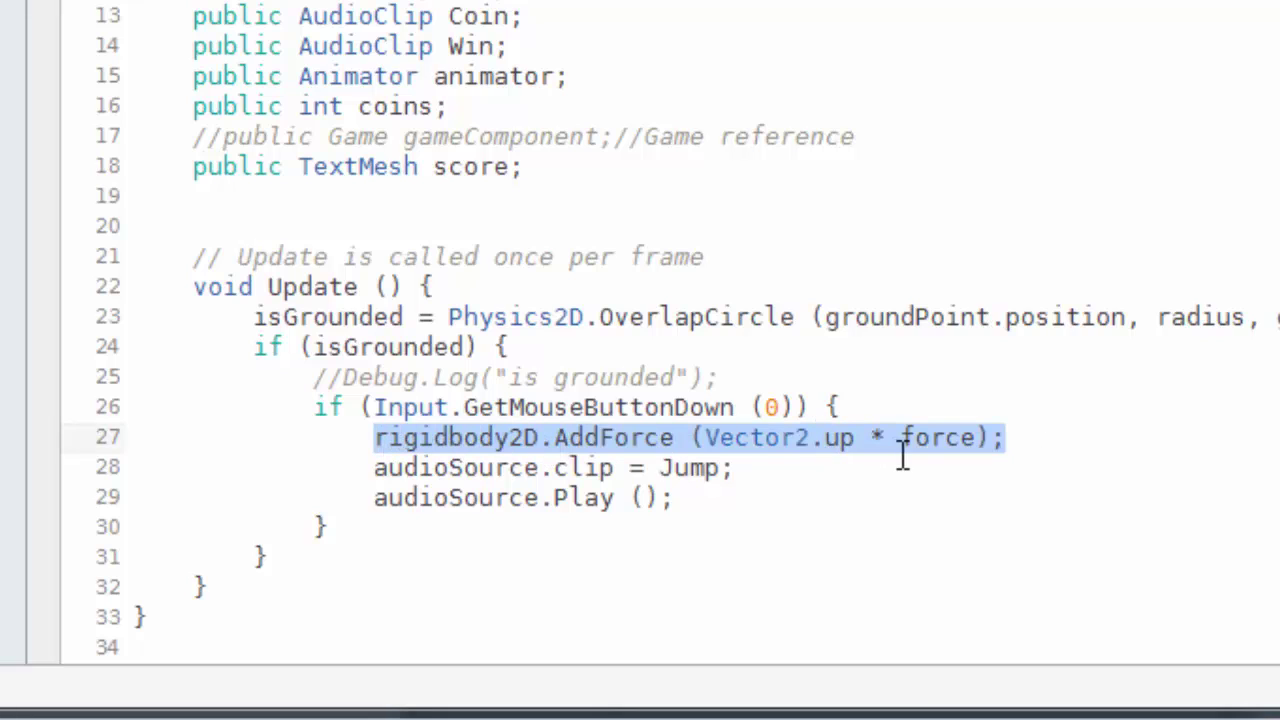
double_click(638, 437)
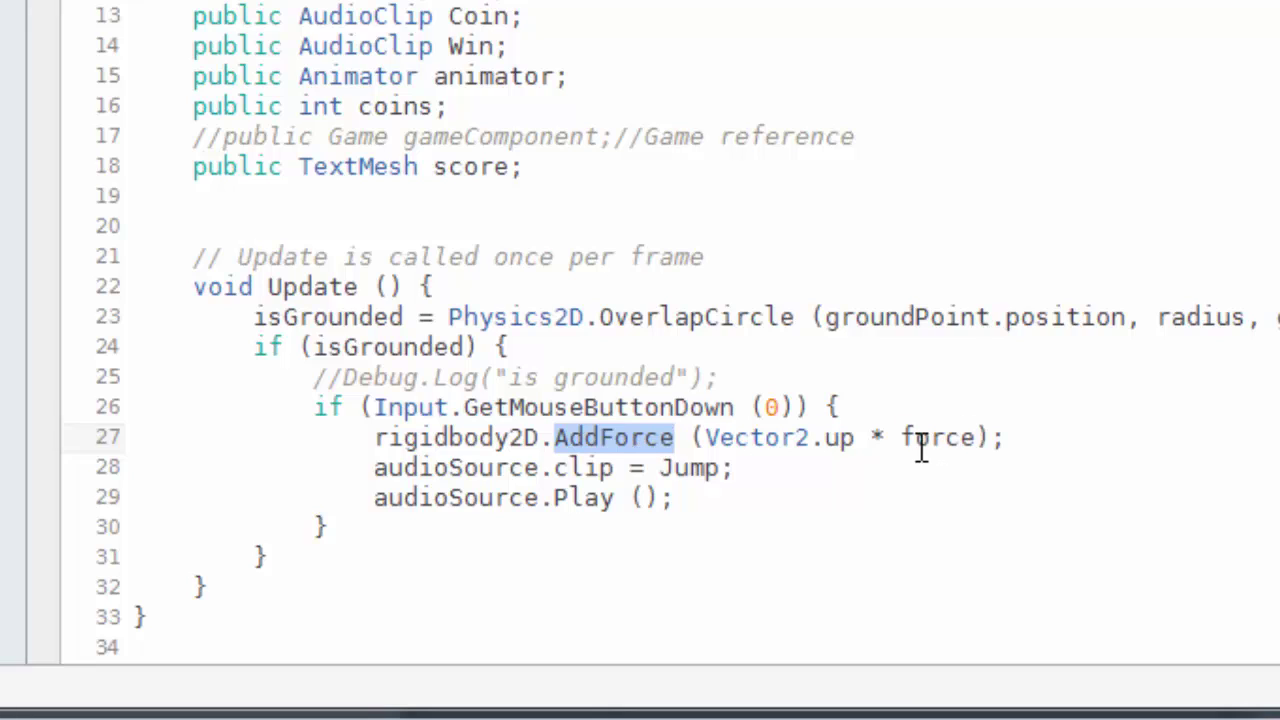
left_click(494, 415)
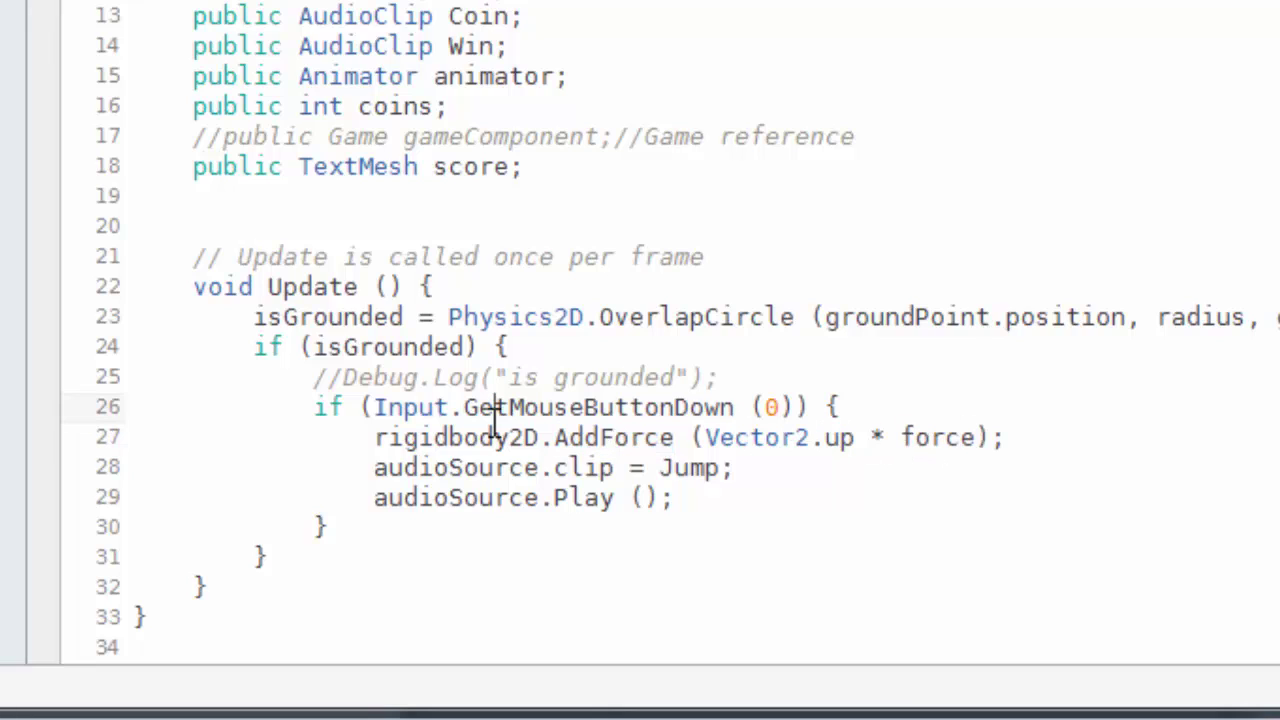
left_click(916, 405)
double_click(530, 408)
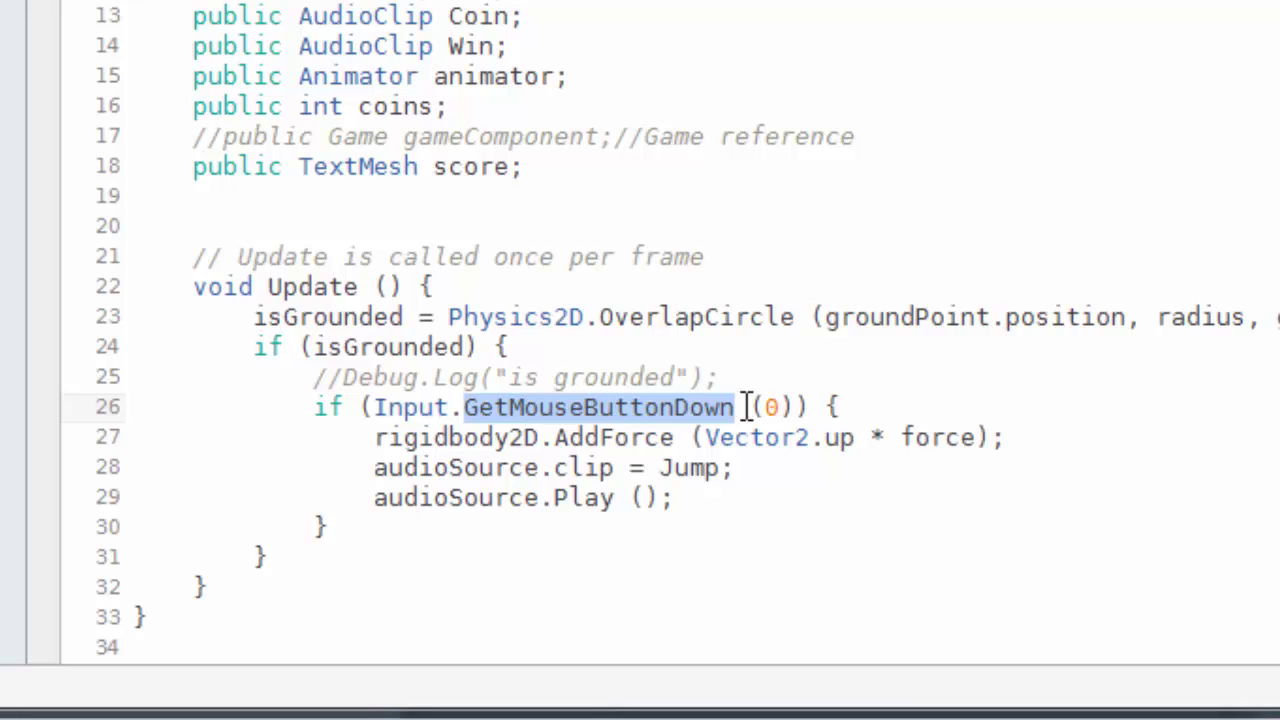
left_click_drag(794, 406, 375, 408)
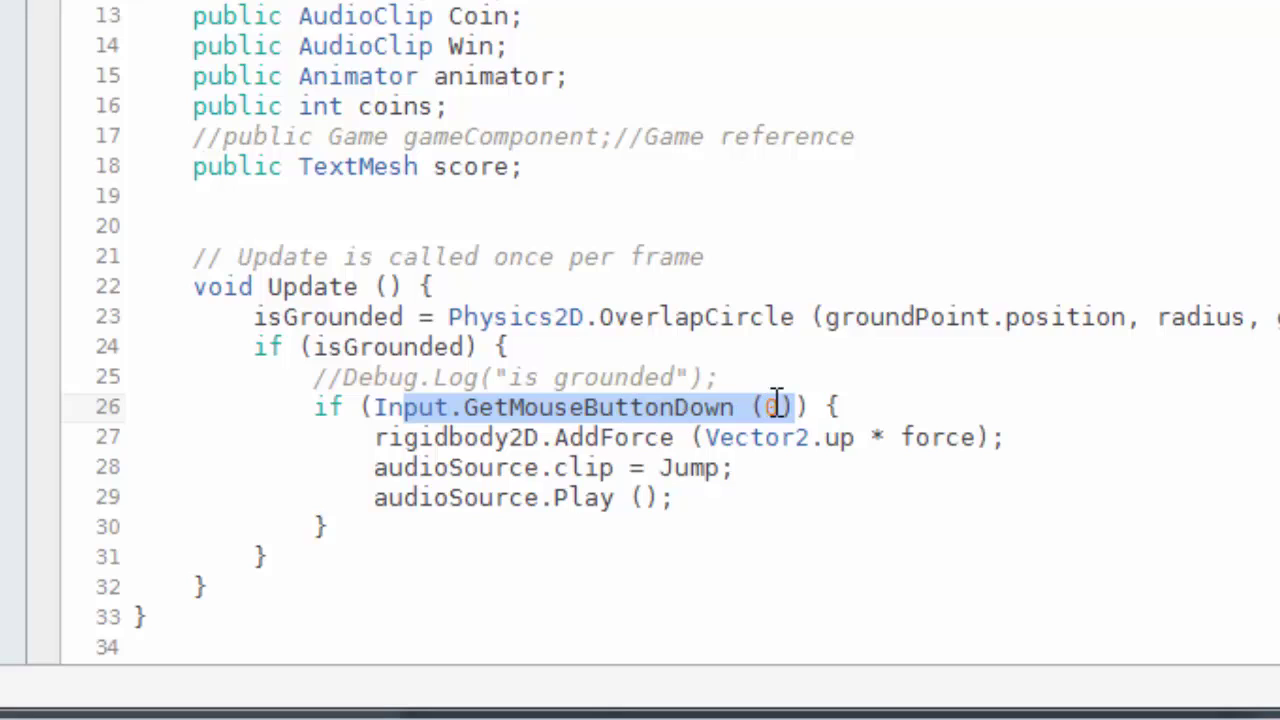
double_click(700, 408)
left_click(845, 408)
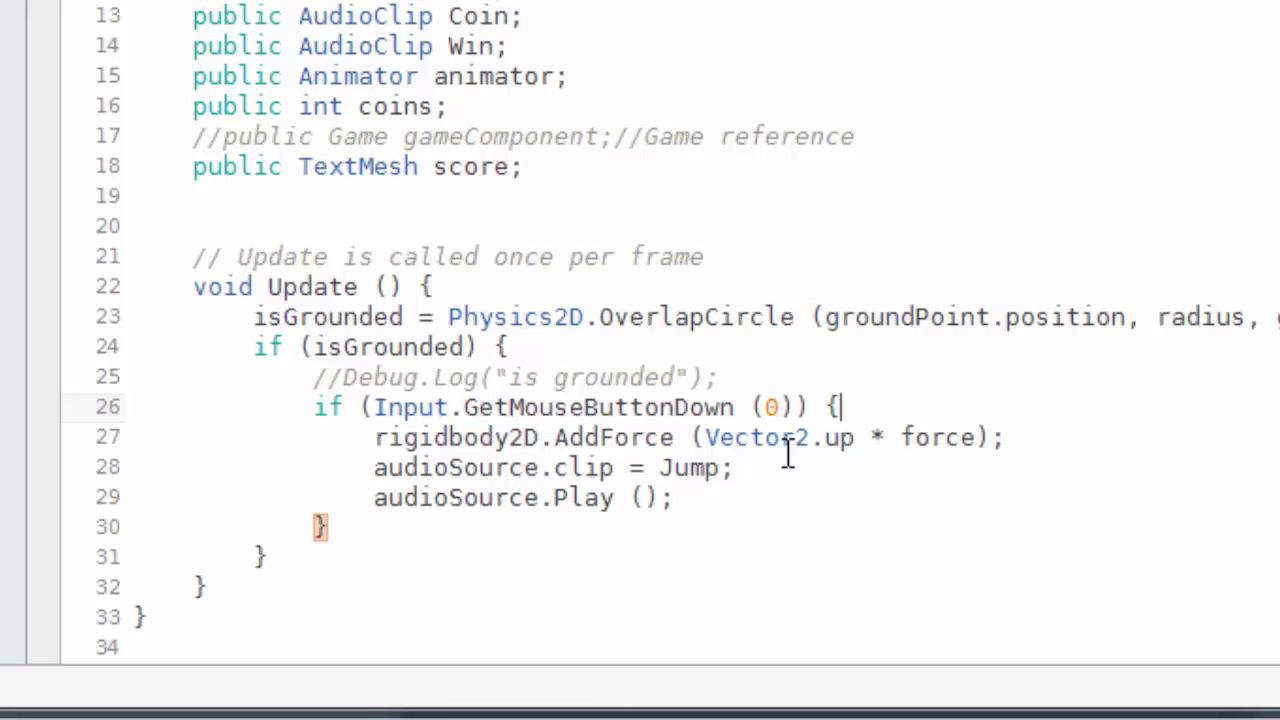
left_click(505, 407)
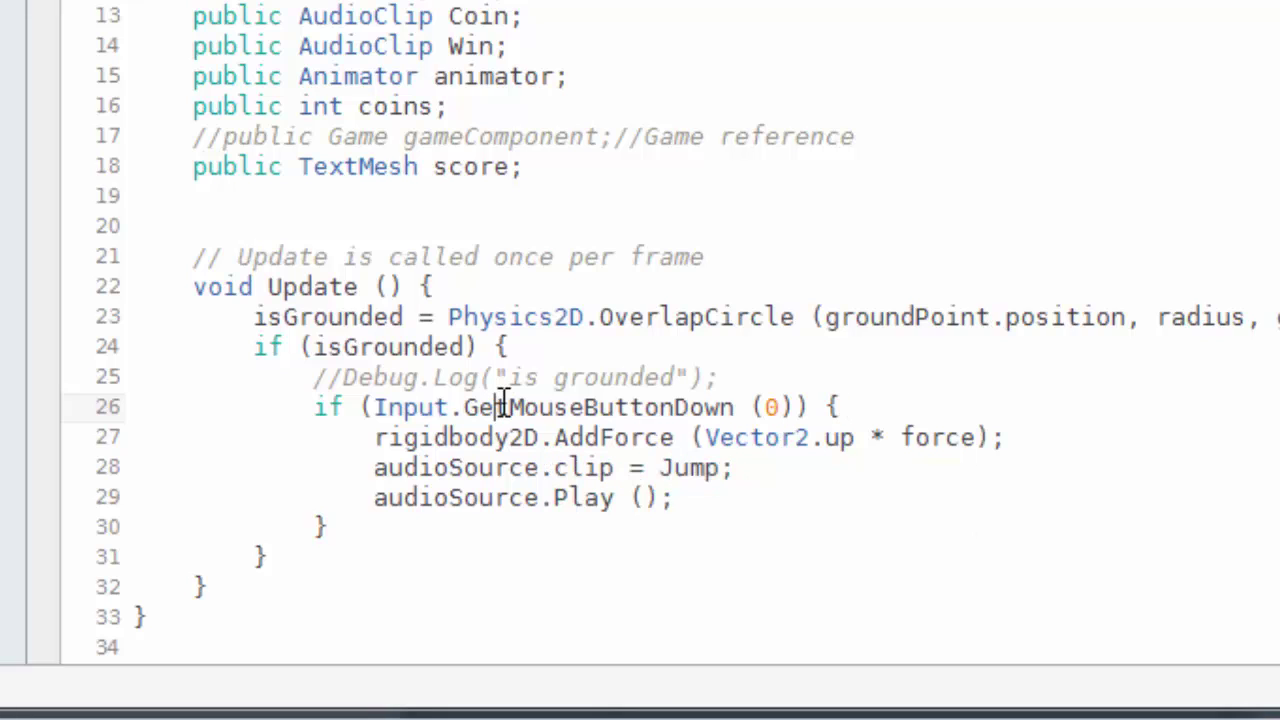
left_click(404, 467)
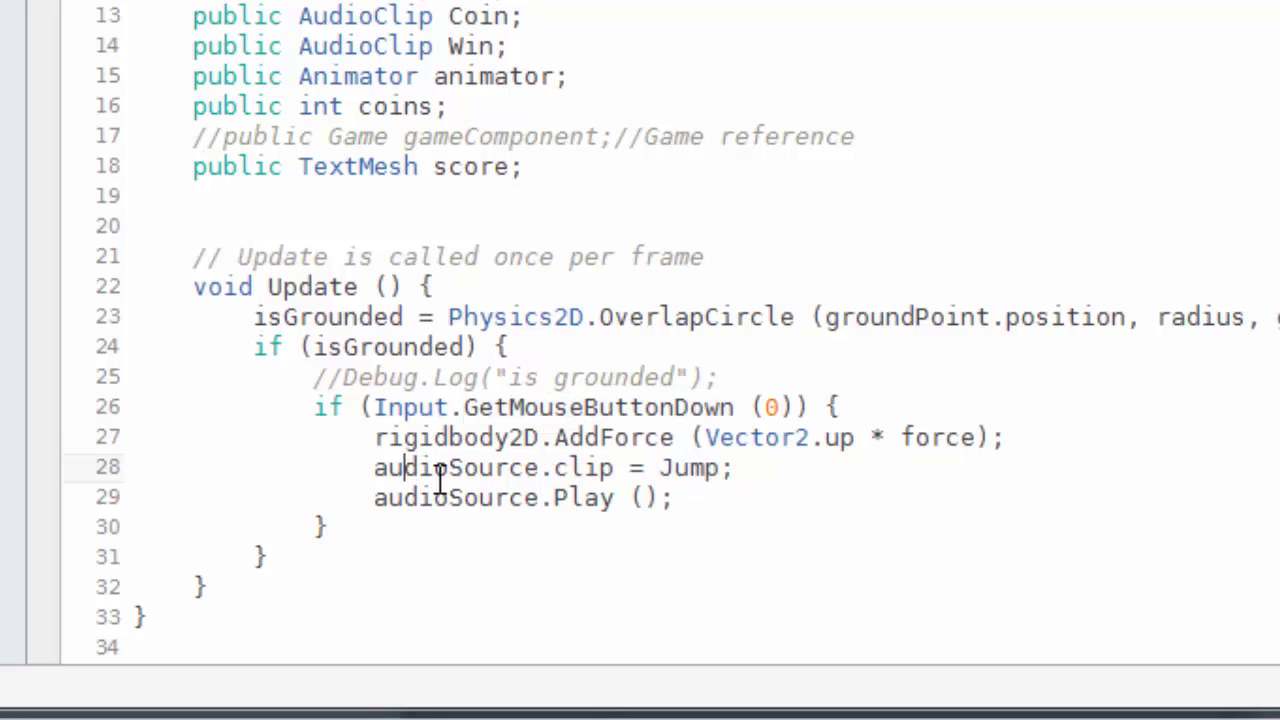
left_click_drag(360, 466, 412, 470)
double_click(693, 470)
left_click(634, 470)
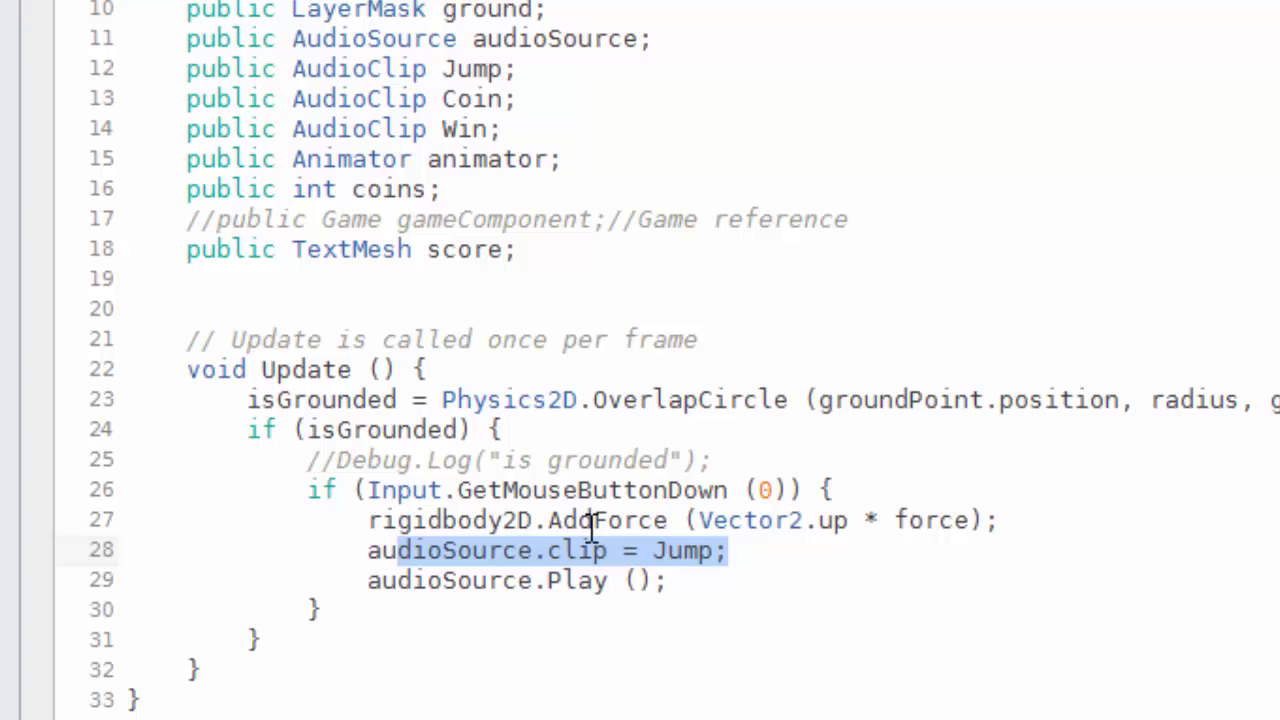
double_click(470, 68)
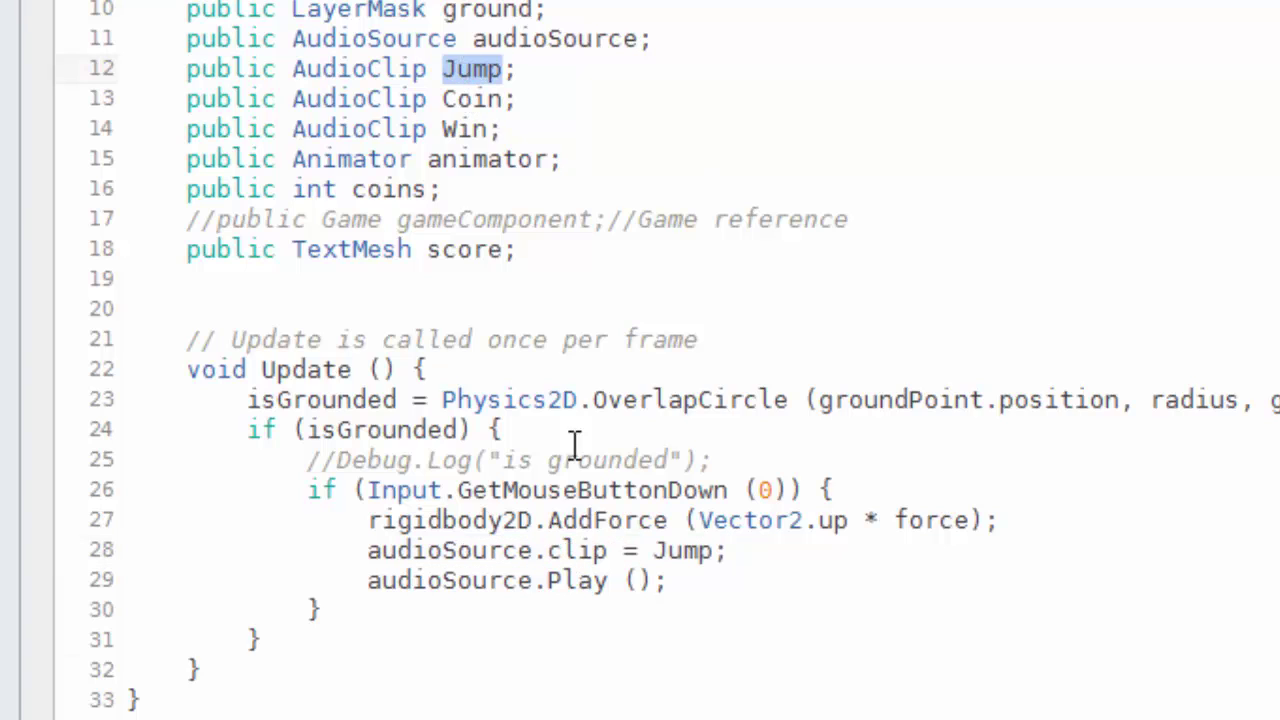
left_click_drag(367, 580, 737, 591)
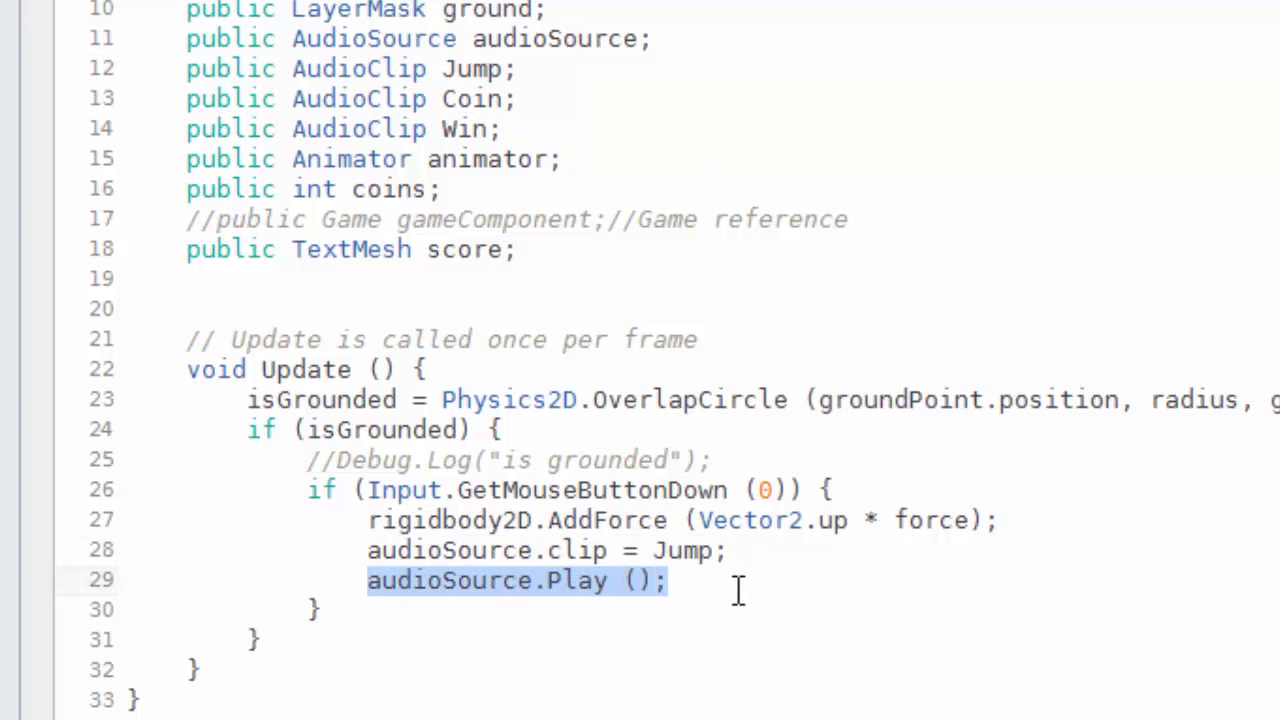
left_click(678, 578)
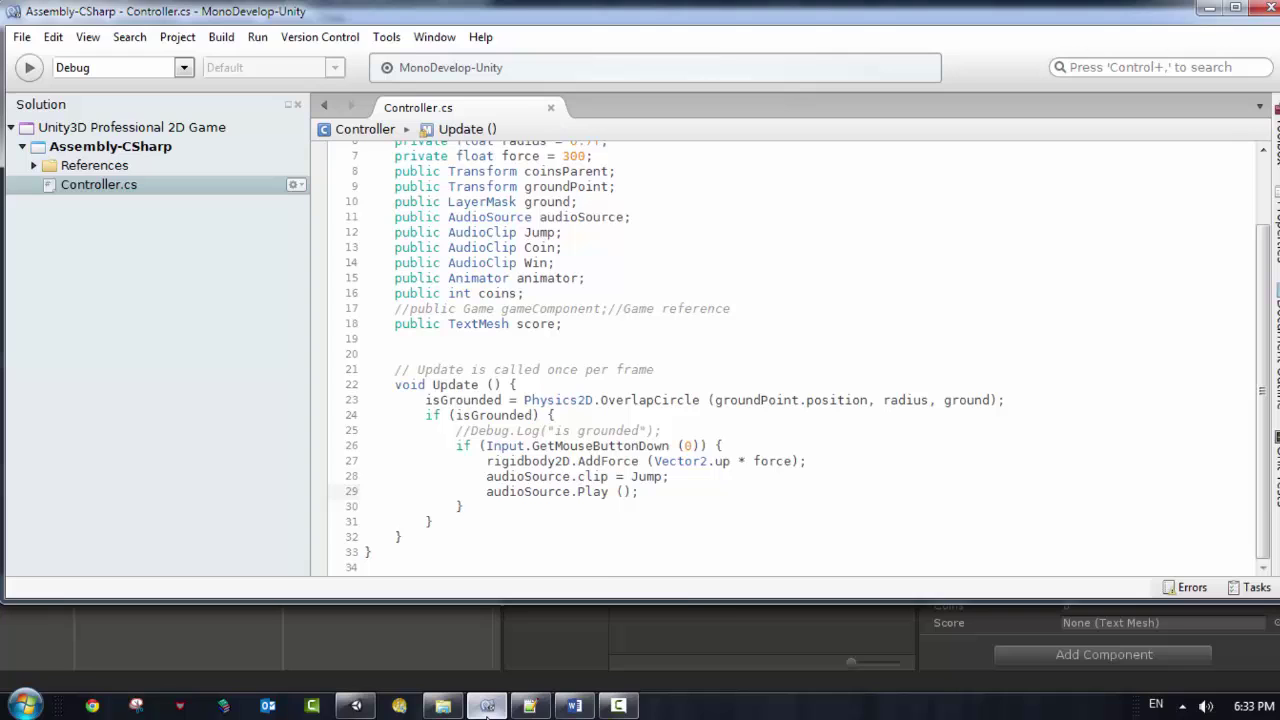
- Return to the Unity editor and save the scene
left_click(487, 706)
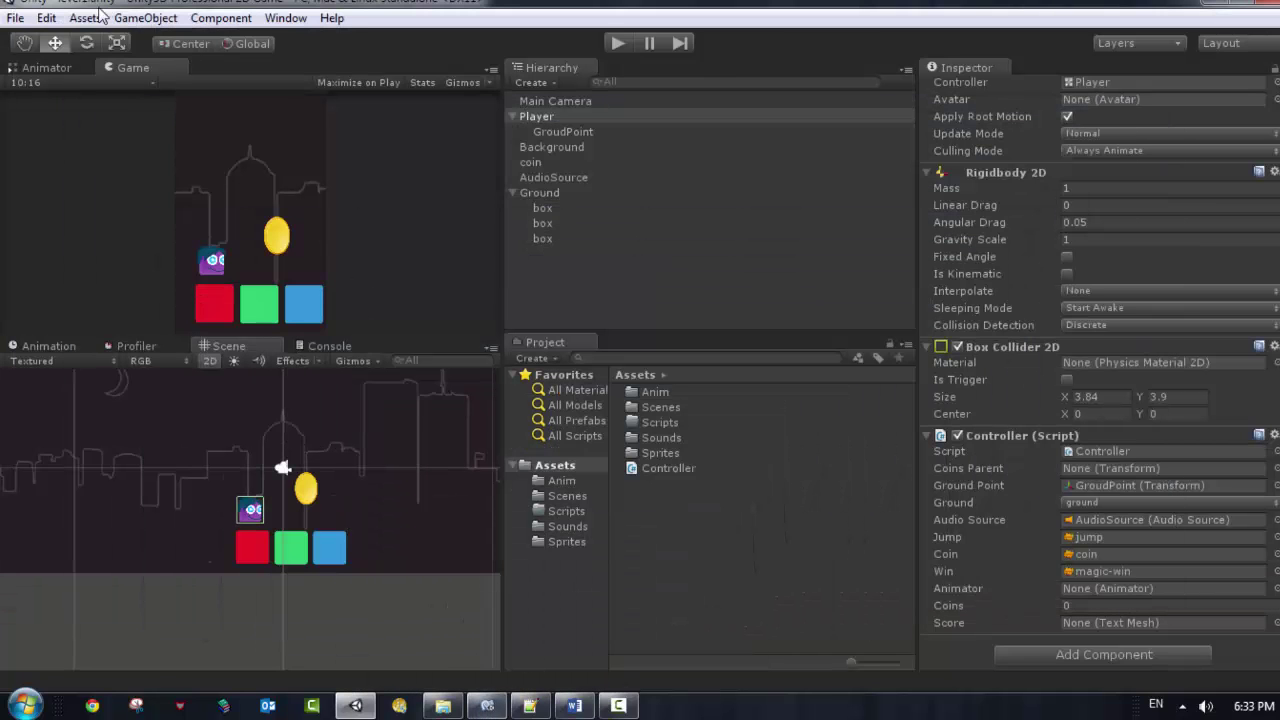
left_click(15, 18)
left_click(60, 89)
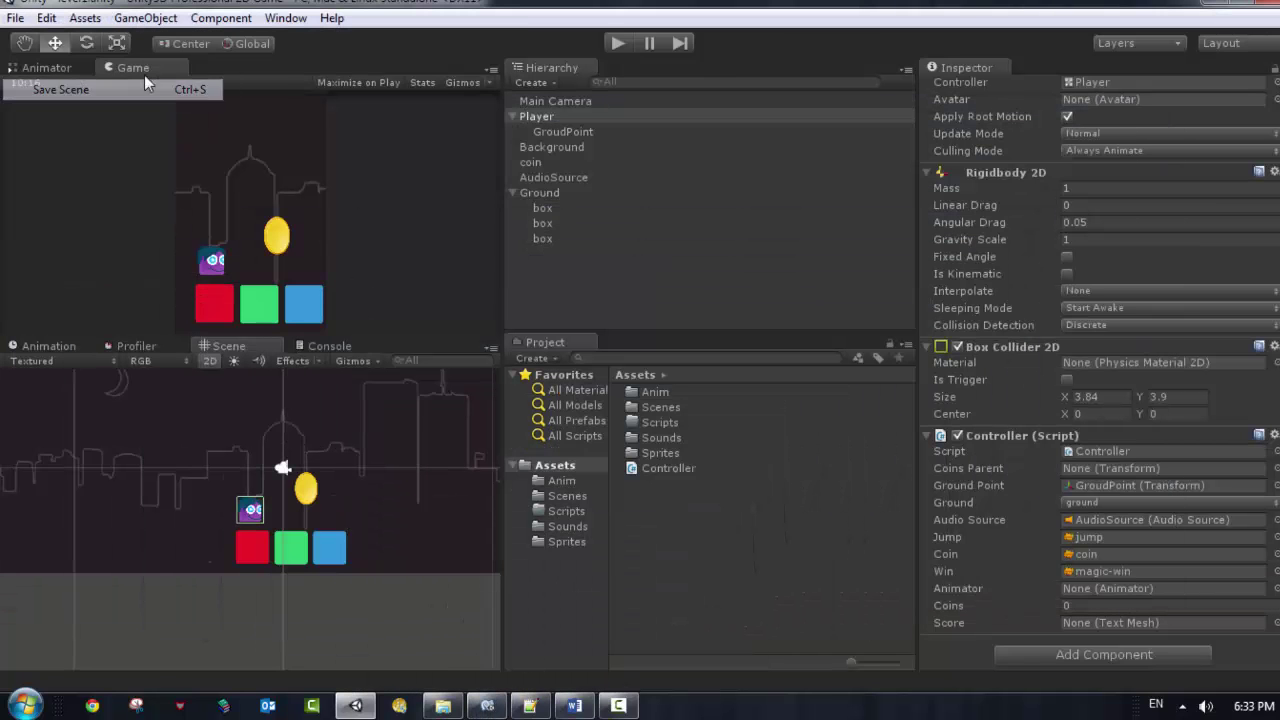
- Play the game, jump repeatedly off the red box with Space, then stop
left_click(617, 43)
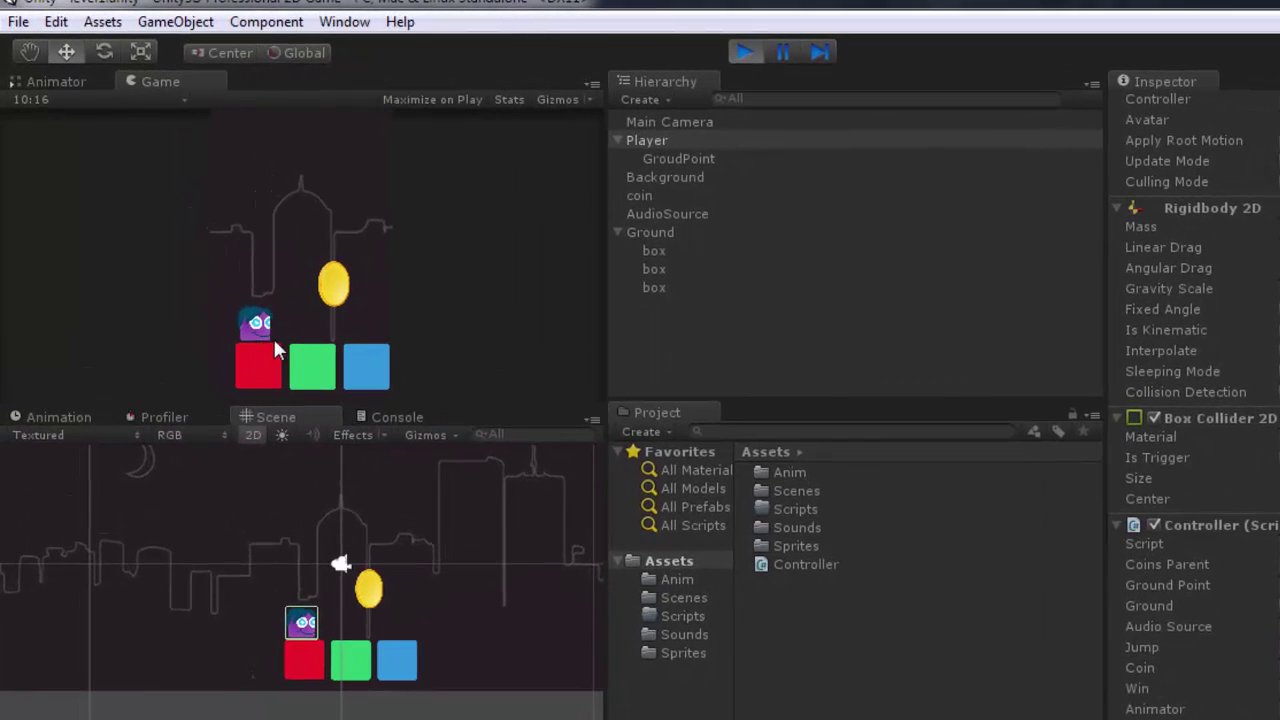
key("space")
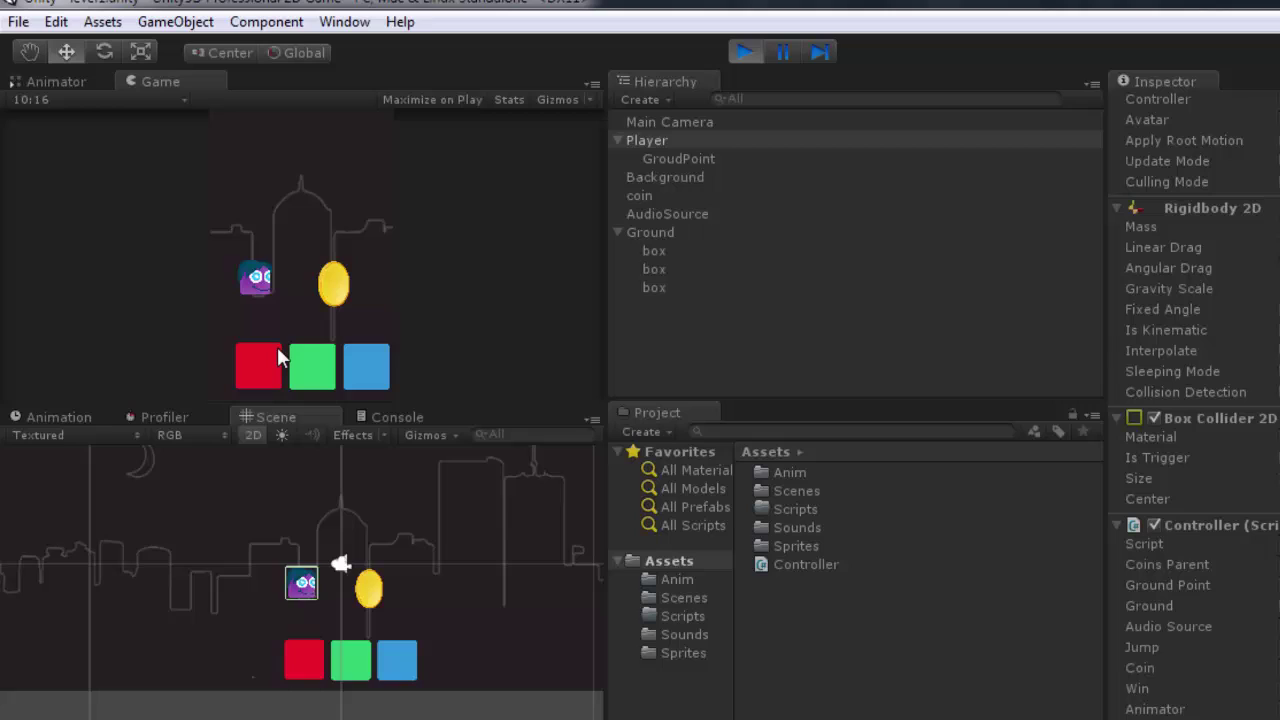
key("space")
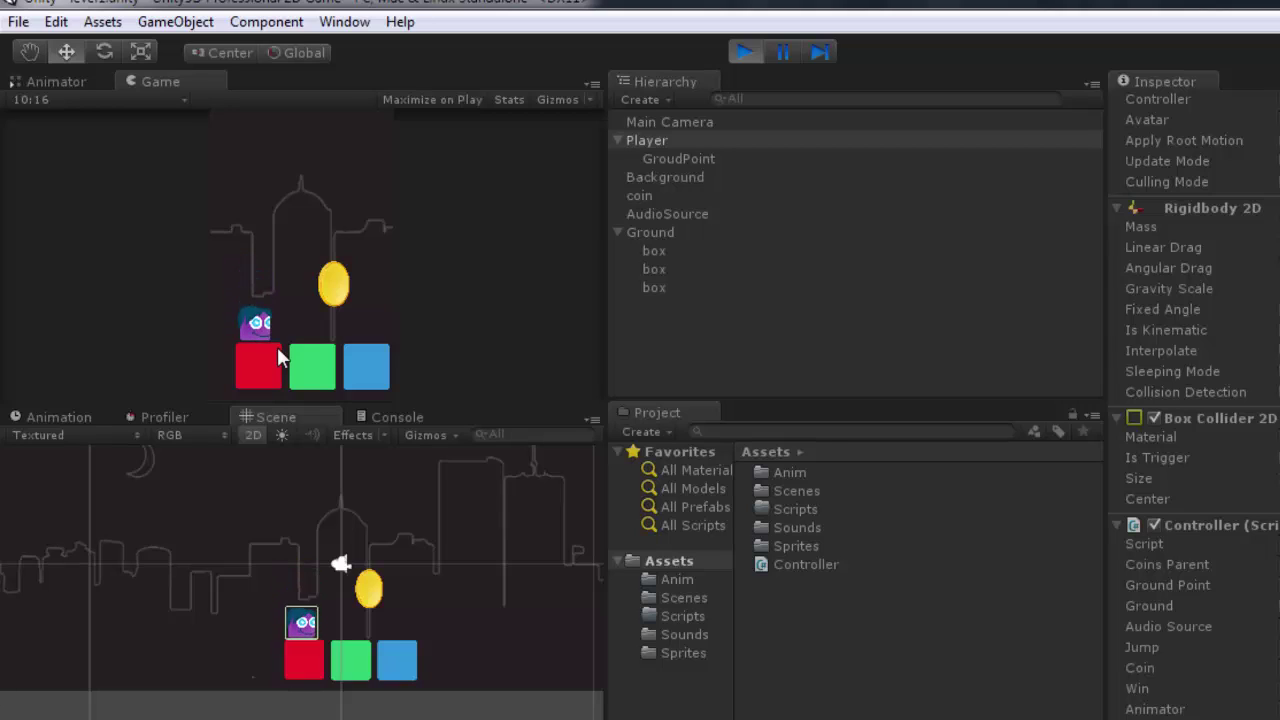
key("space")
key("space")
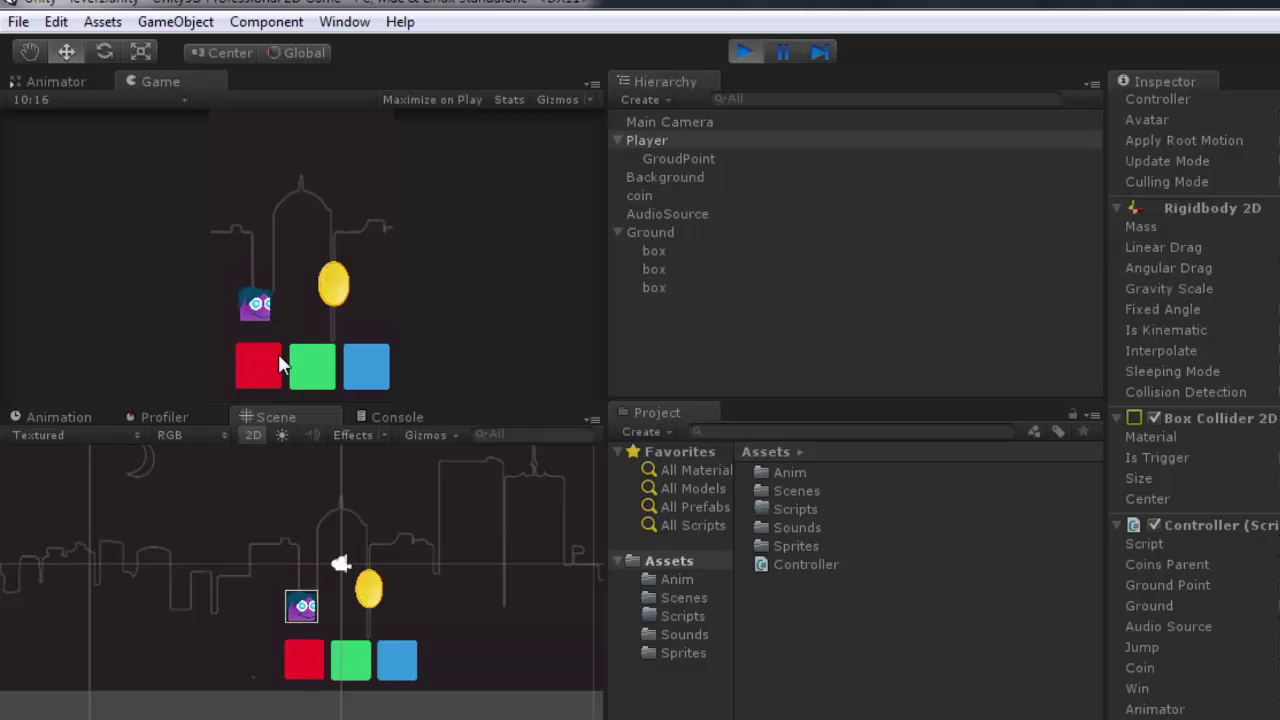
key("space")
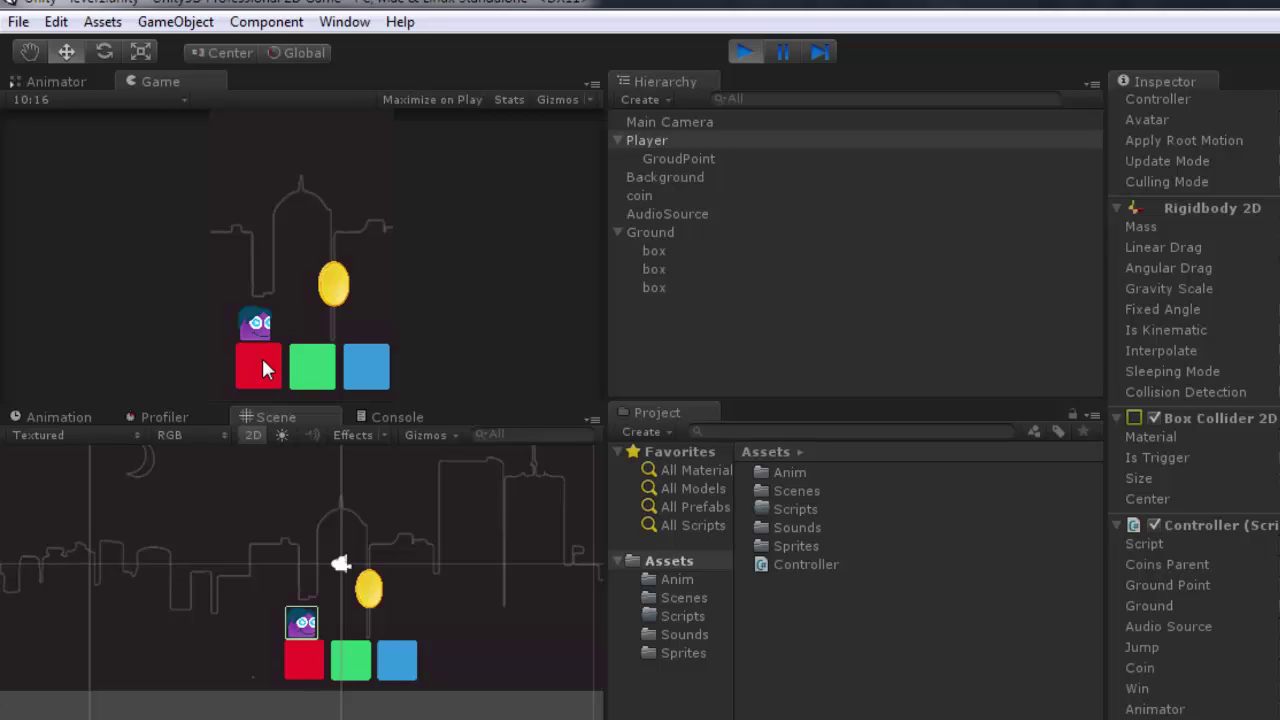
key("space")
key("space")
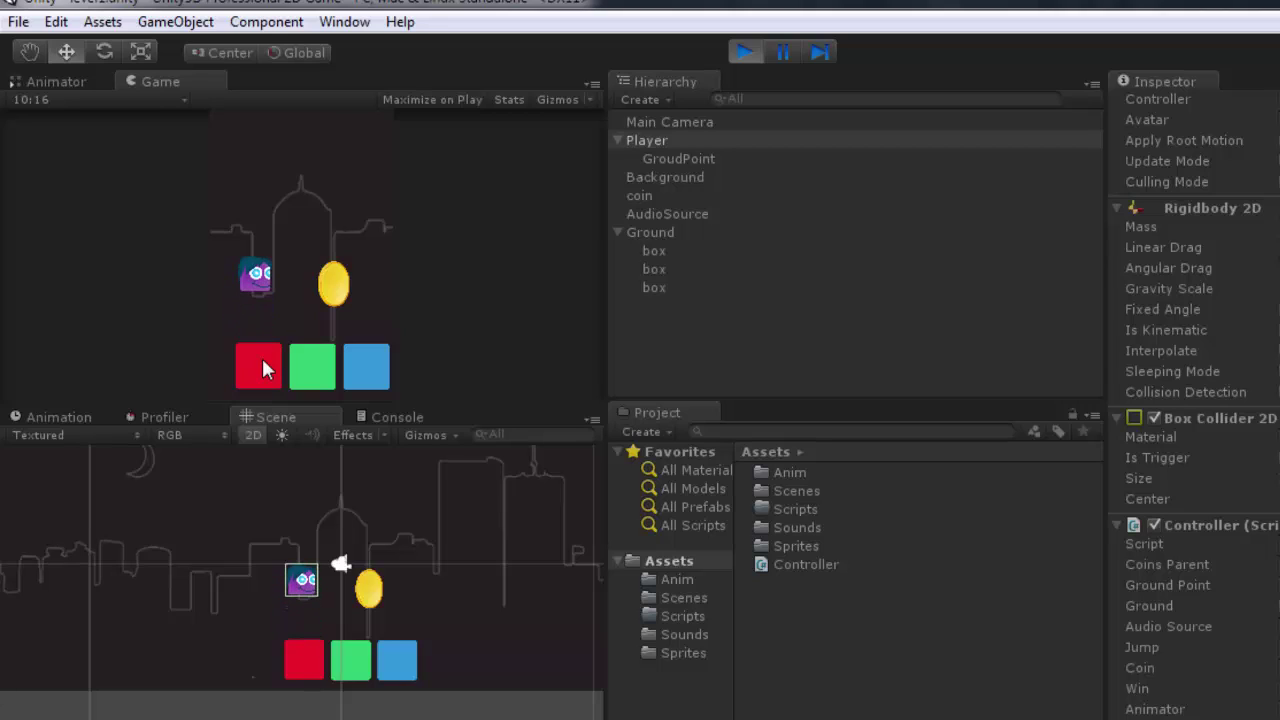
key("space")
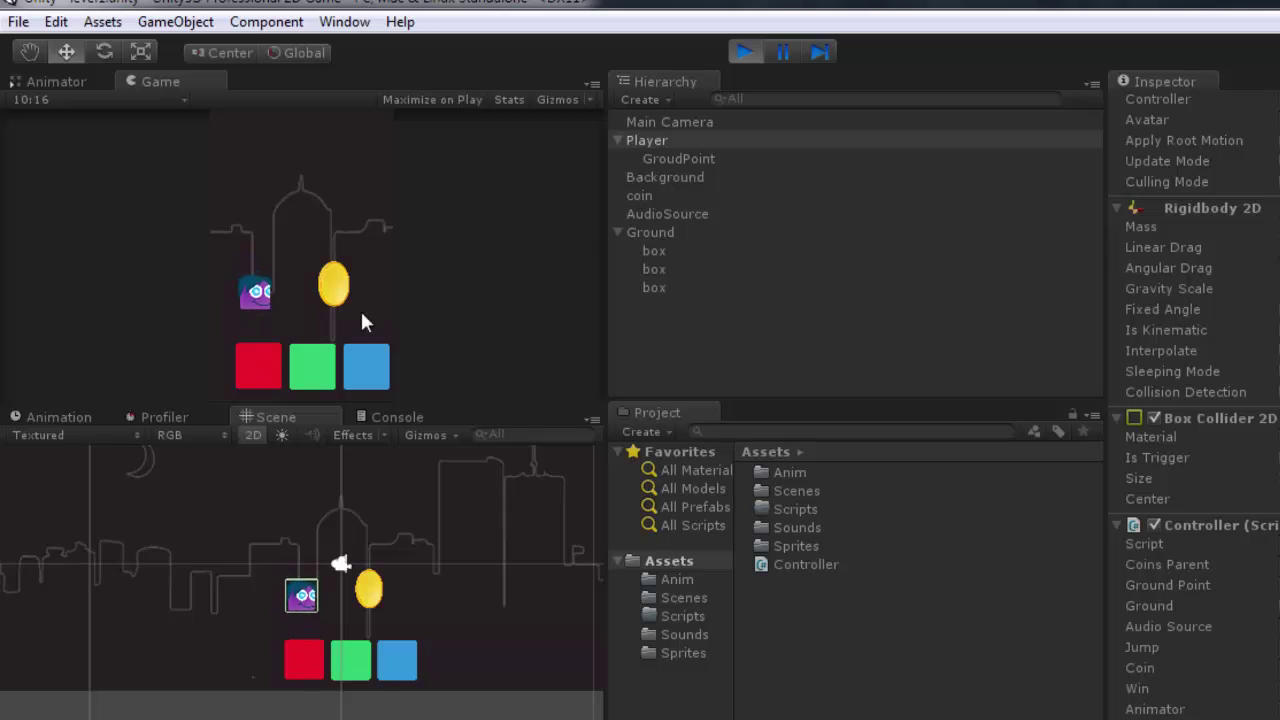
left_click(740, 51)
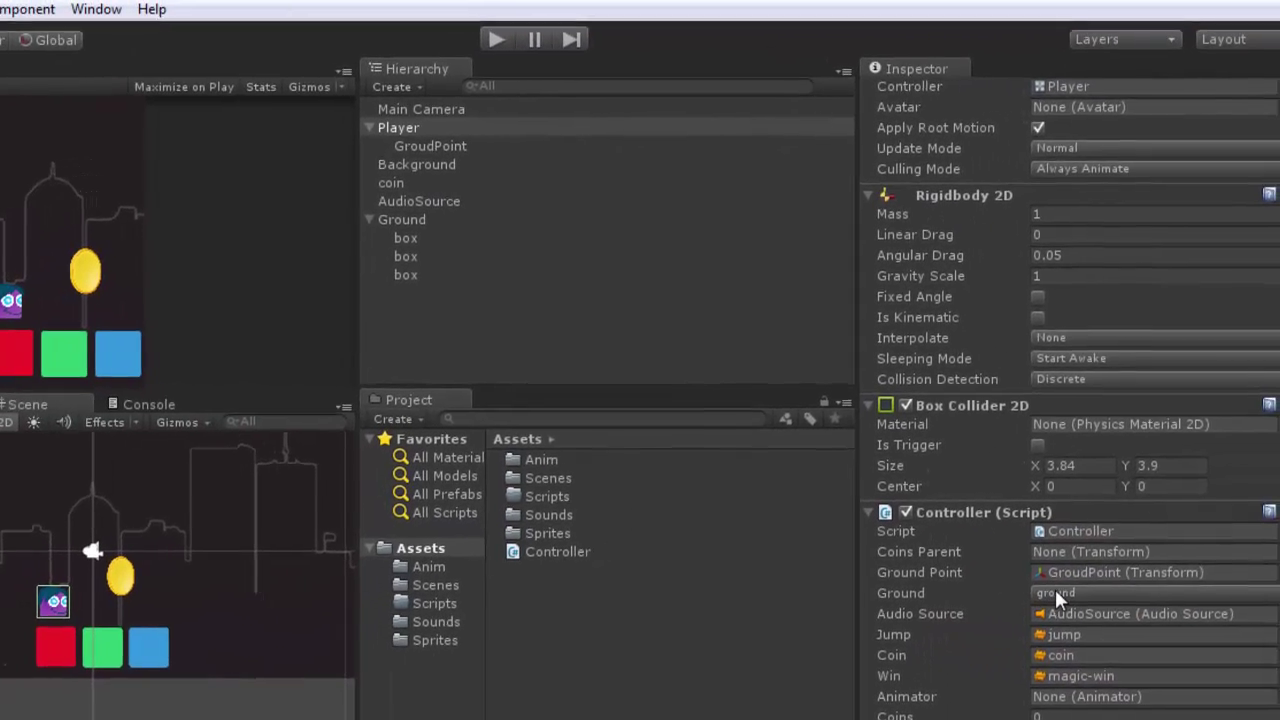
- Set the Player's Ground mask to Nothing and run the game to test jumping
left_click(1054, 593)
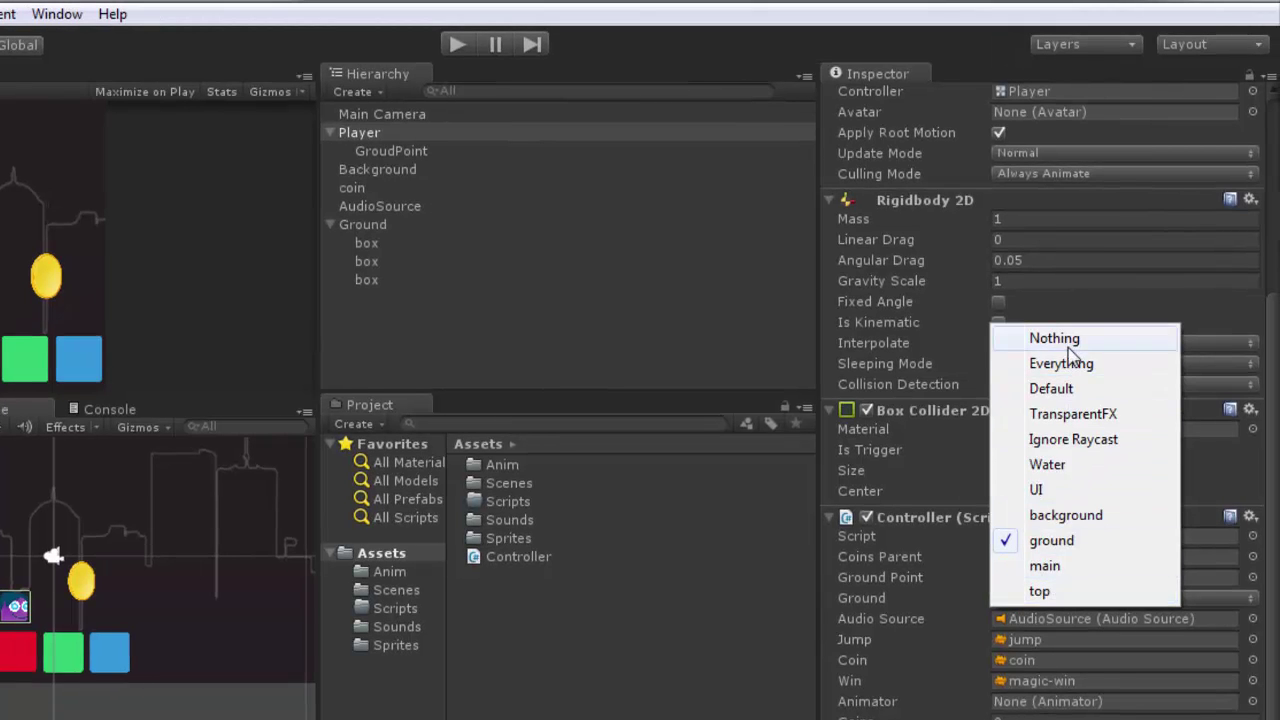
left_click(1058, 340)
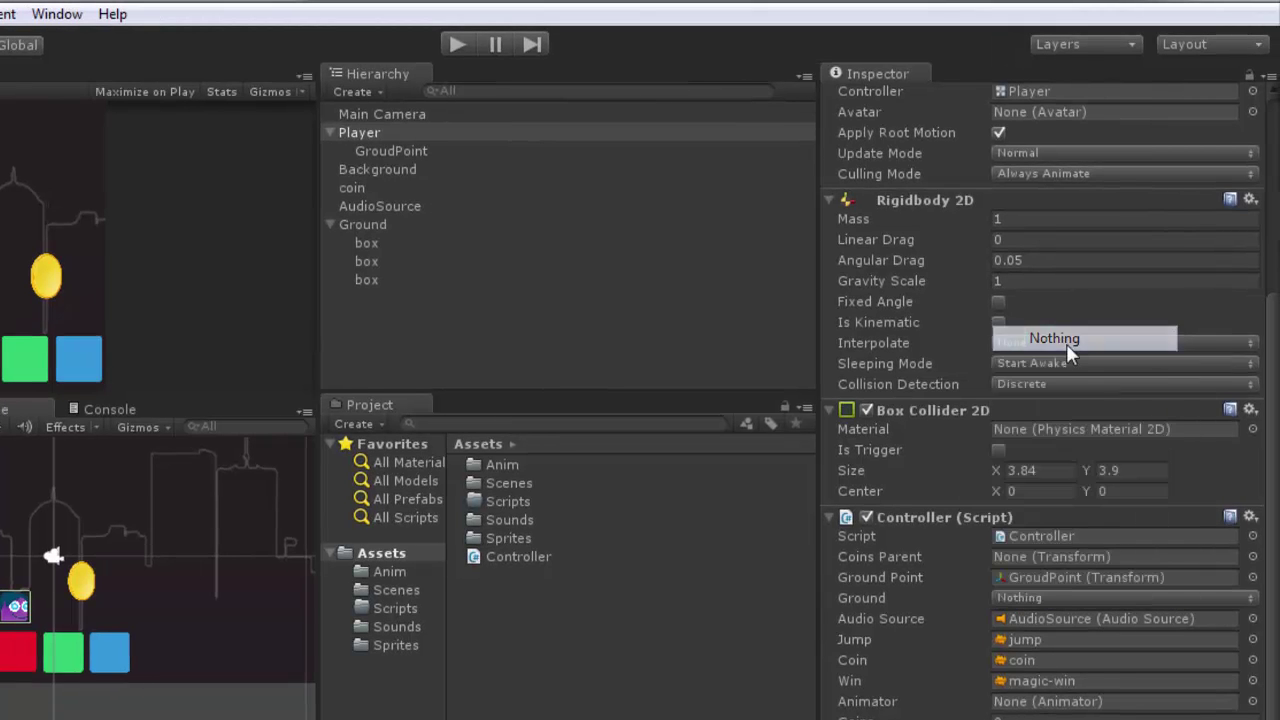
left_click(707, 40)
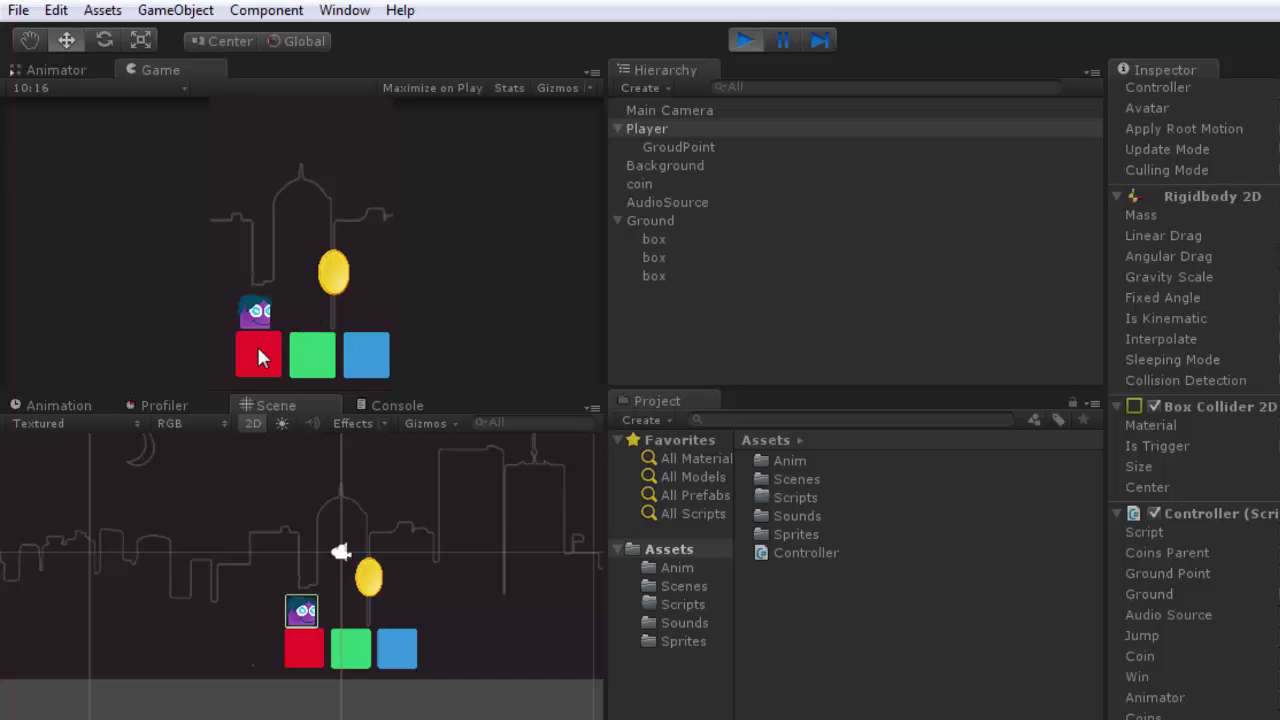
- Stop the game, add the top and ground layers to the Ground mask, and run again
left_click(740, 40)
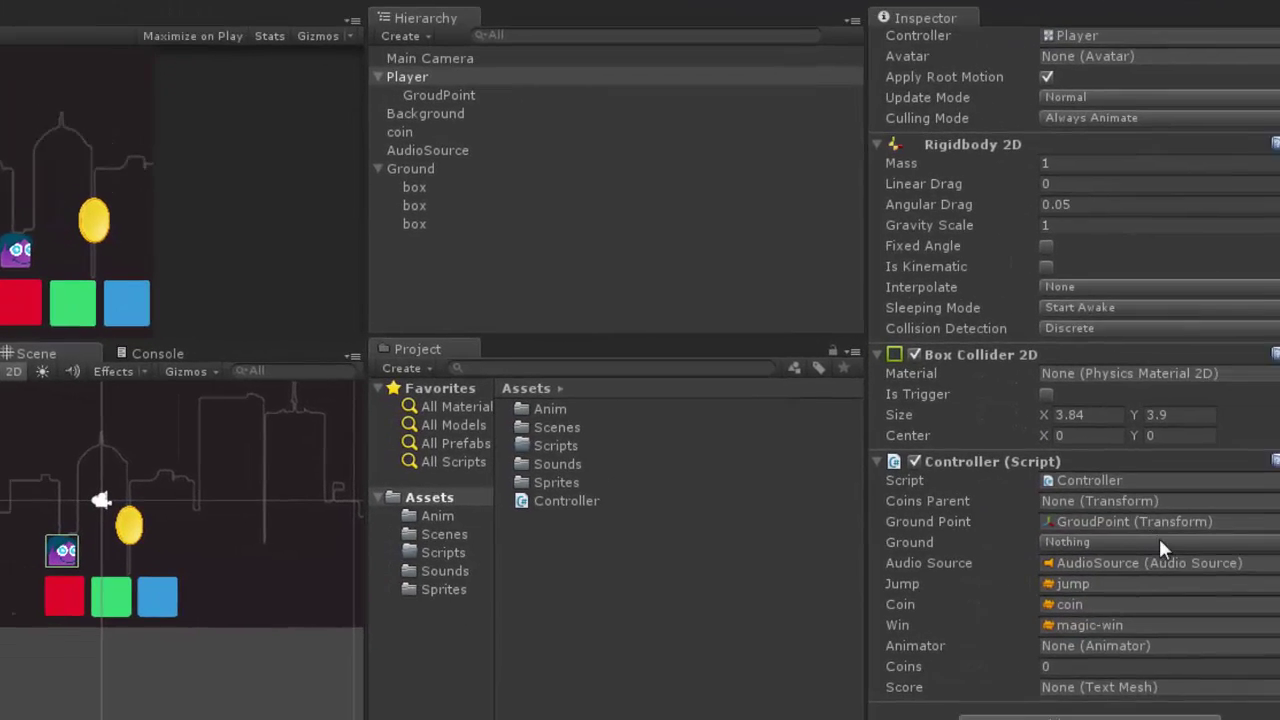
left_click(1159, 548)
left_click(1120, 537)
left_click(1120, 542)
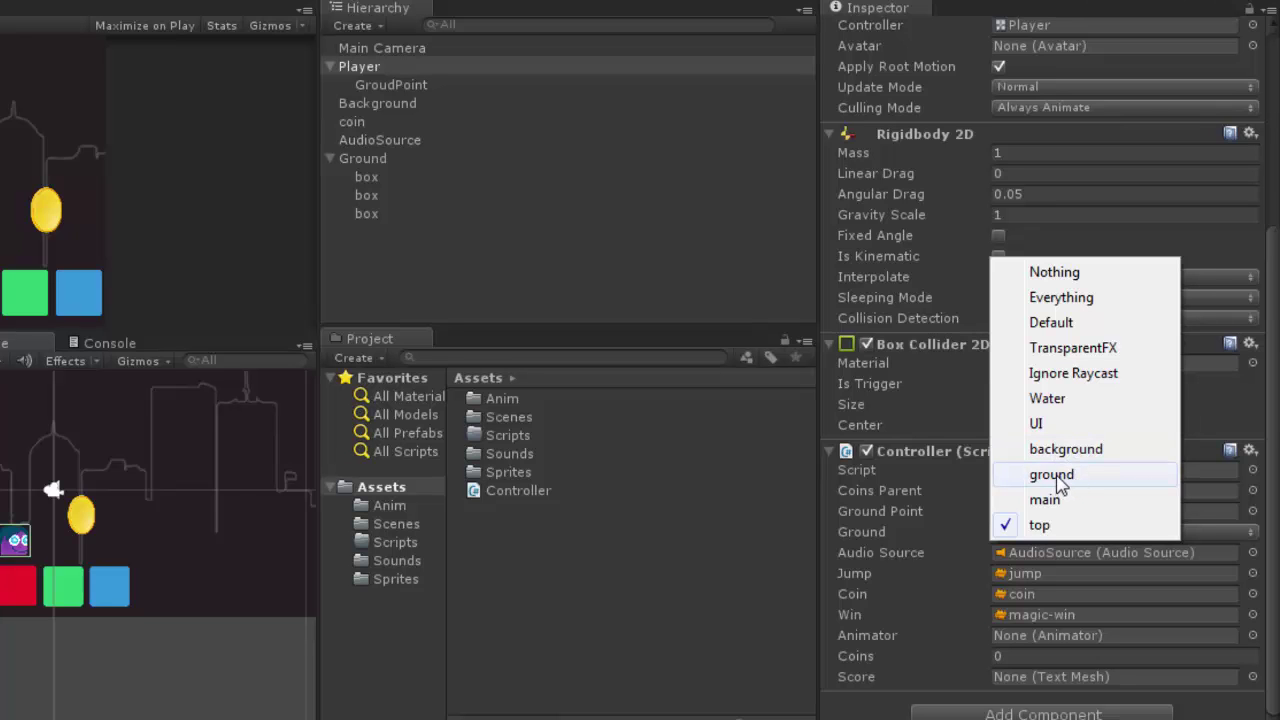
left_click(1060, 476)
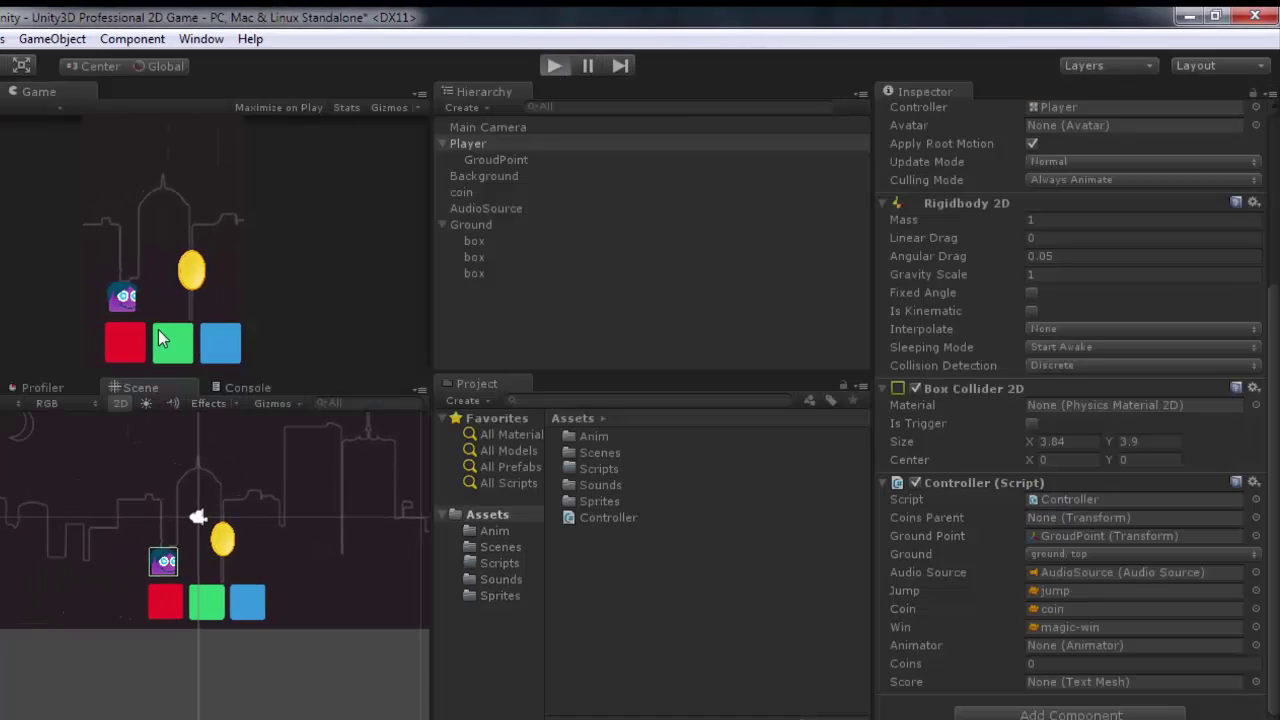
key("ctrl+p")
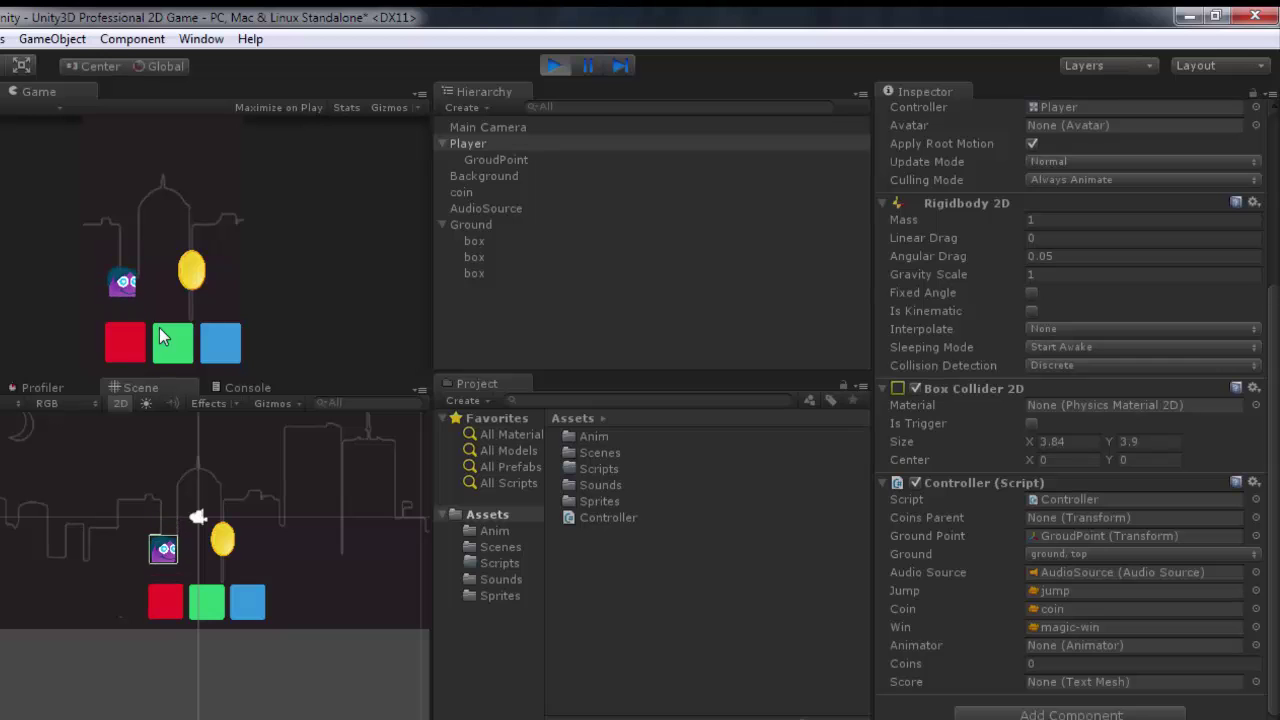
- Stop the game and change the Ground mask from ground and top to main only
left_click(555, 65)
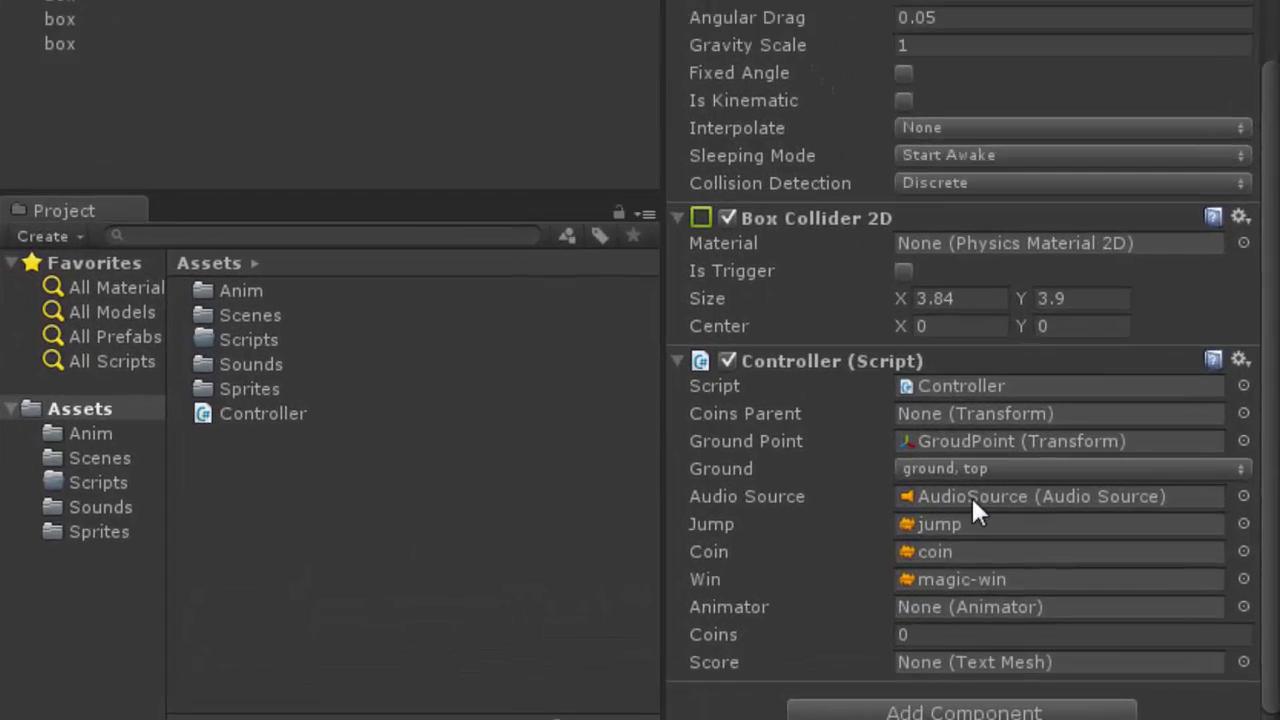
left_click(941, 465)
left_click(941, 465)
left_click(955, 465)
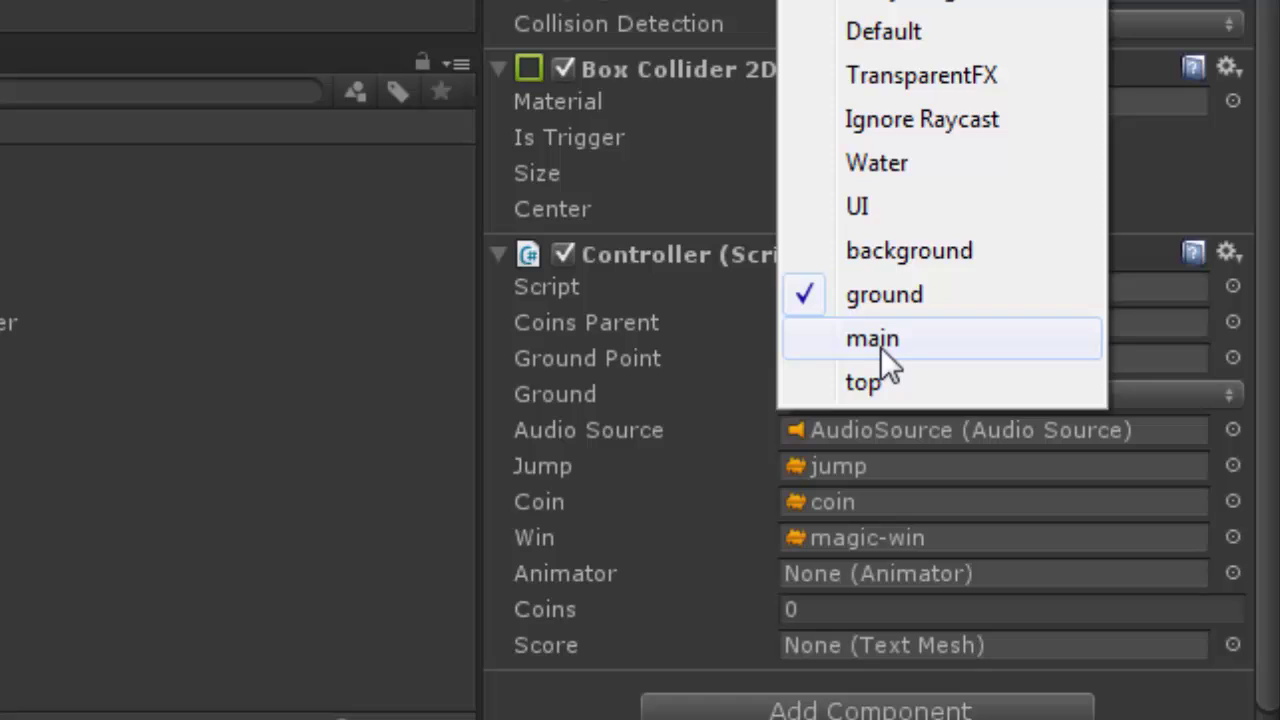
left_click(880, 347)
left_click(854, 394)
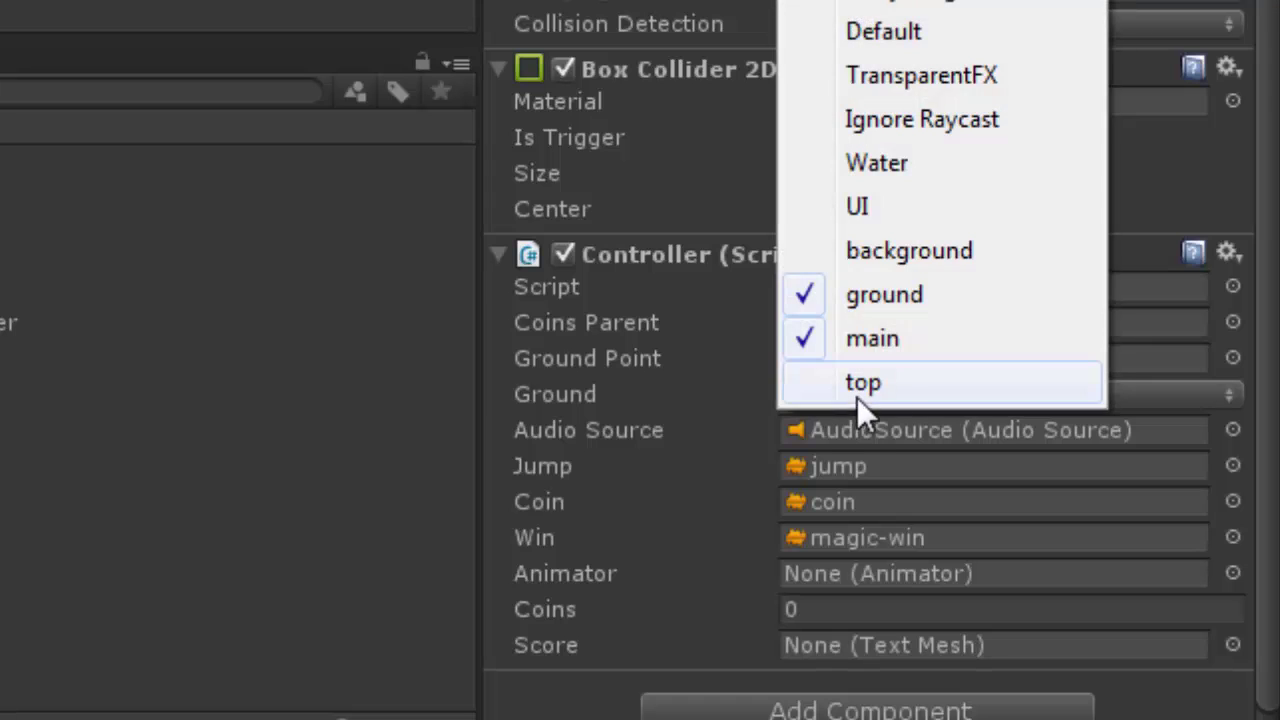
left_click(882, 297)
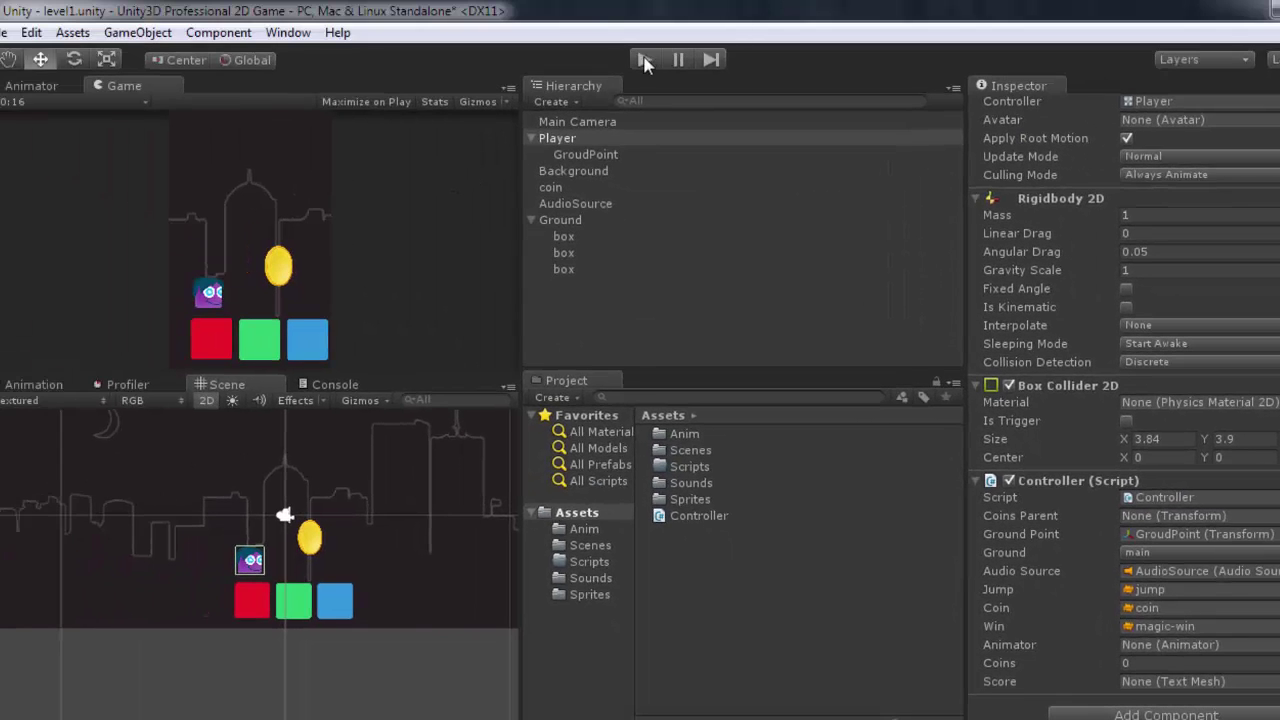
- Play-test with the main-only mask, jumping the player three times, then stop the game
left_click(645, 61)
key("space")
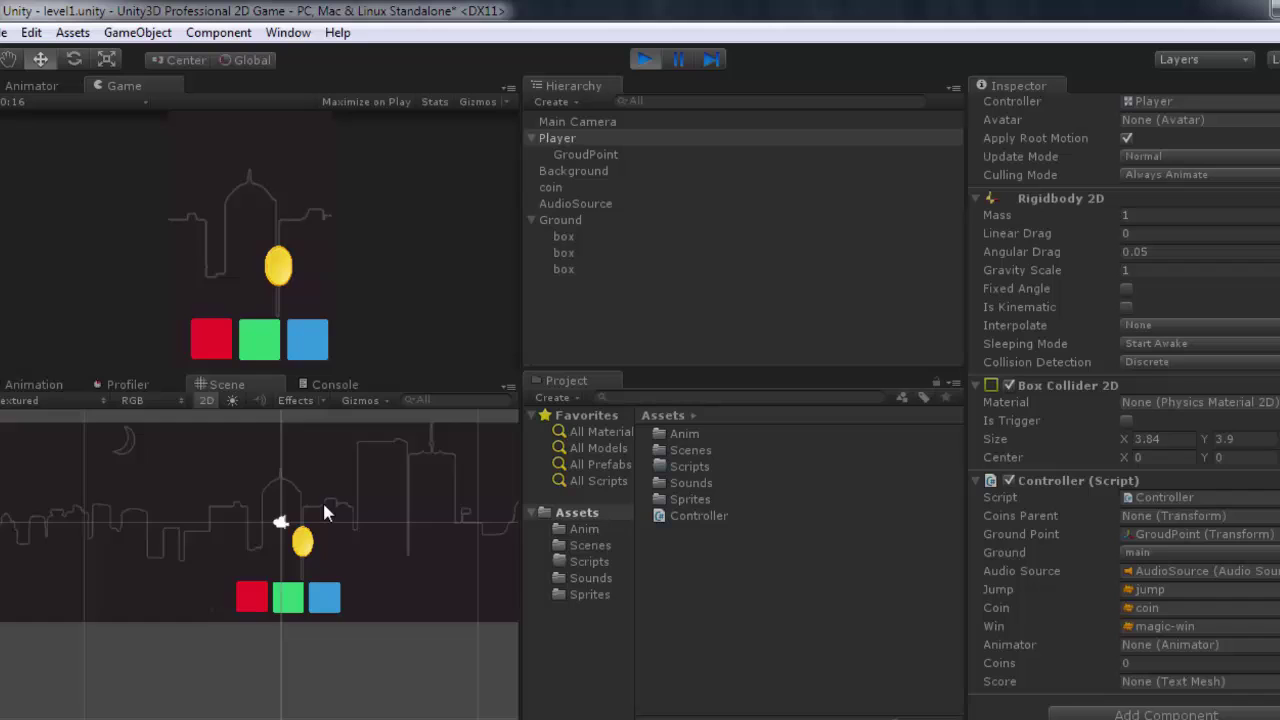
scroll(323, 503, "down", 5)
left_click(285, 538)
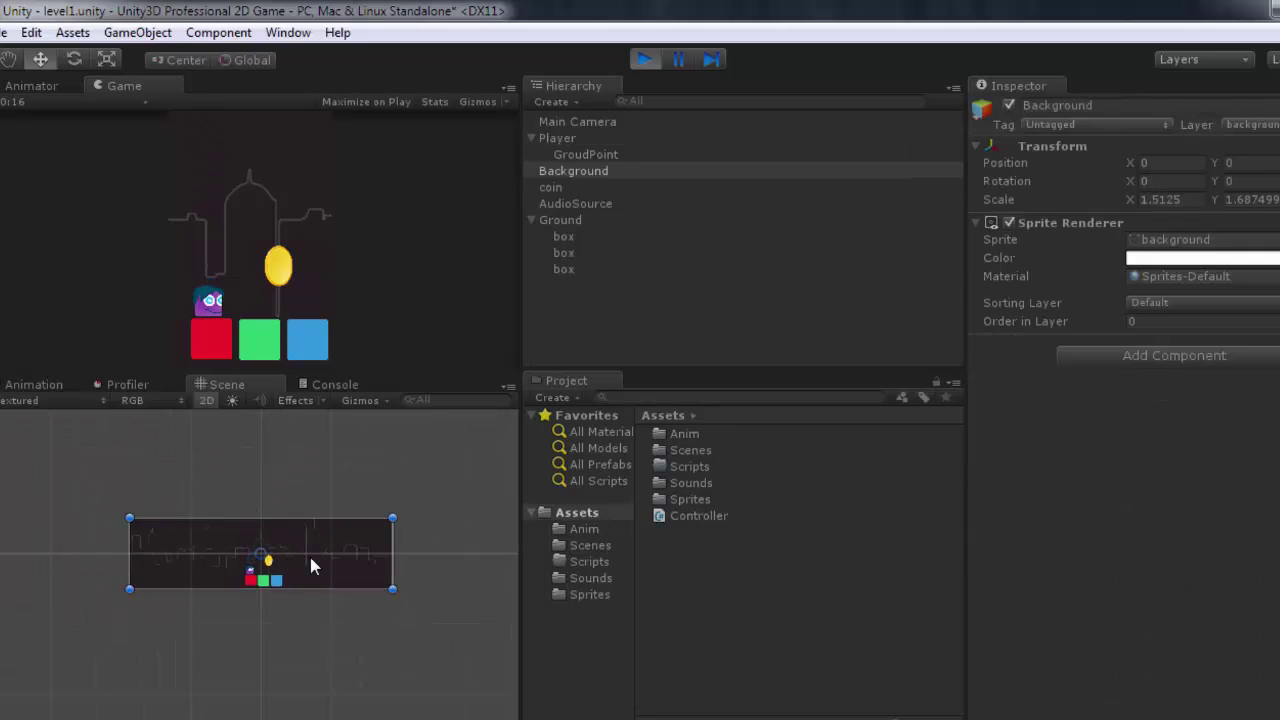
key("space")
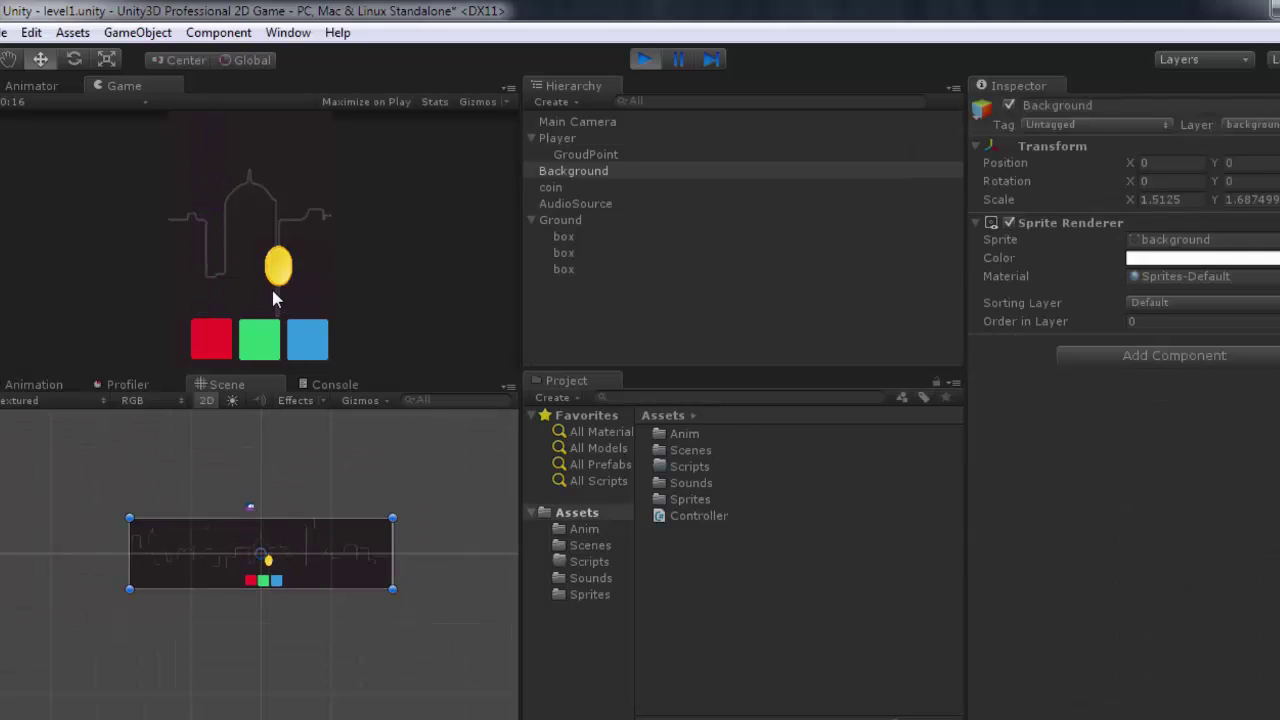
scroll(262, 555, "down", 4)
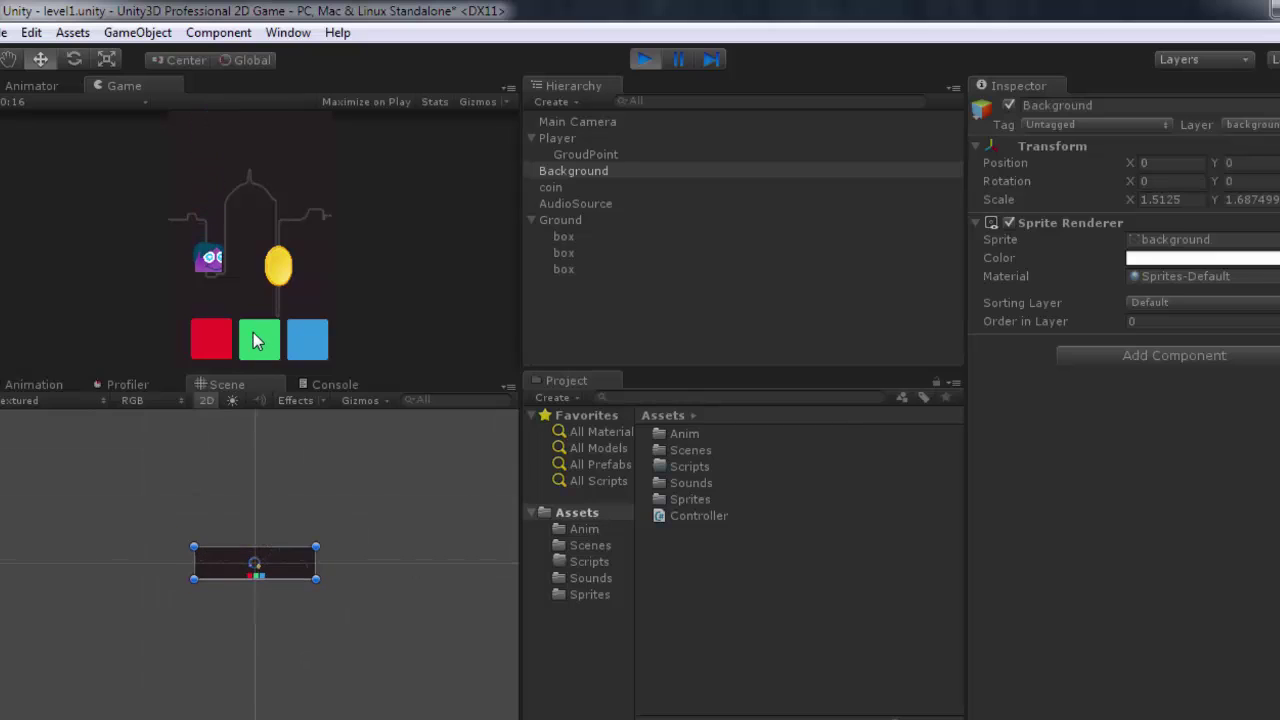
key("space")
left_click(645, 60)
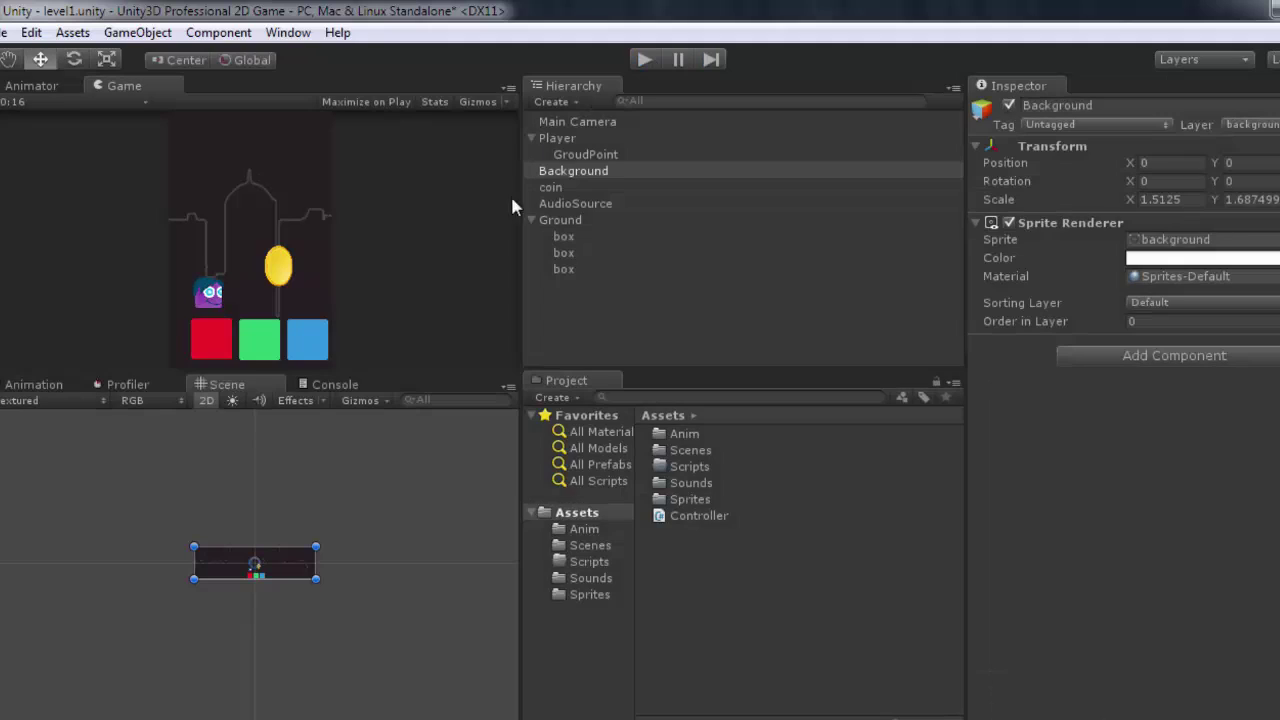
- Select the Player and switch its Ground mask to ground and top, dropping main
left_click(570, 221)
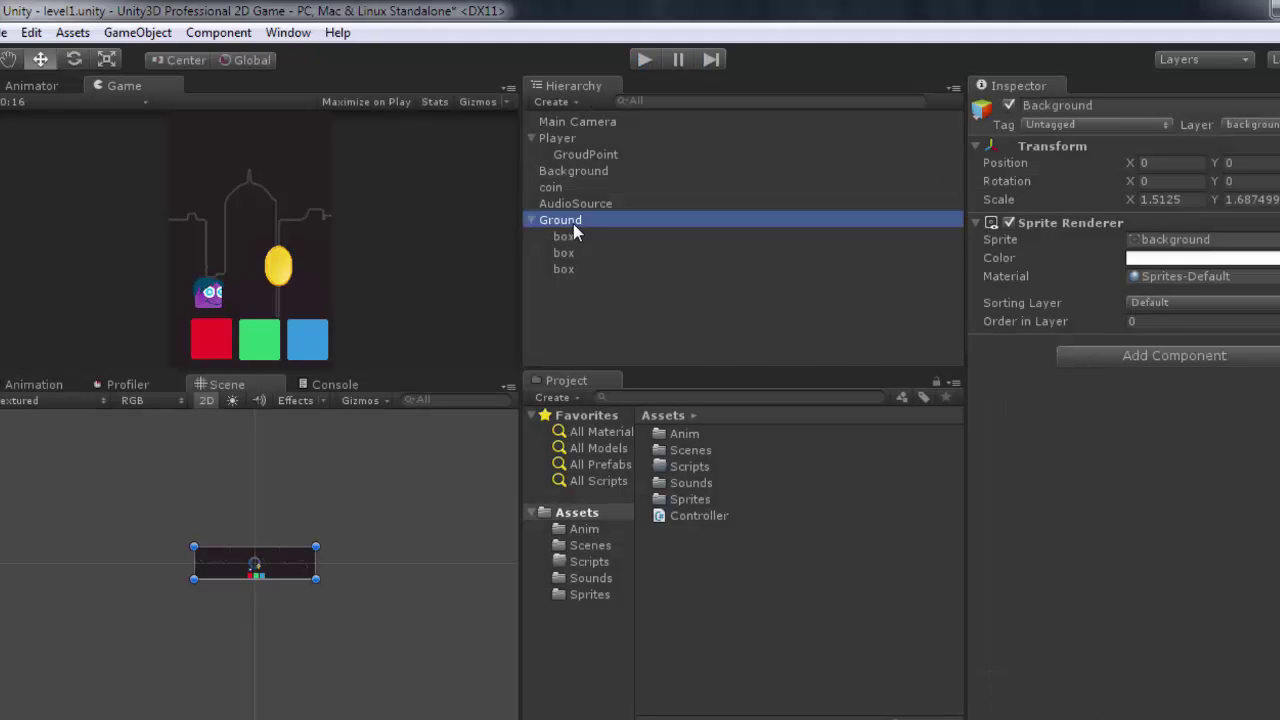
left_click(560, 139)
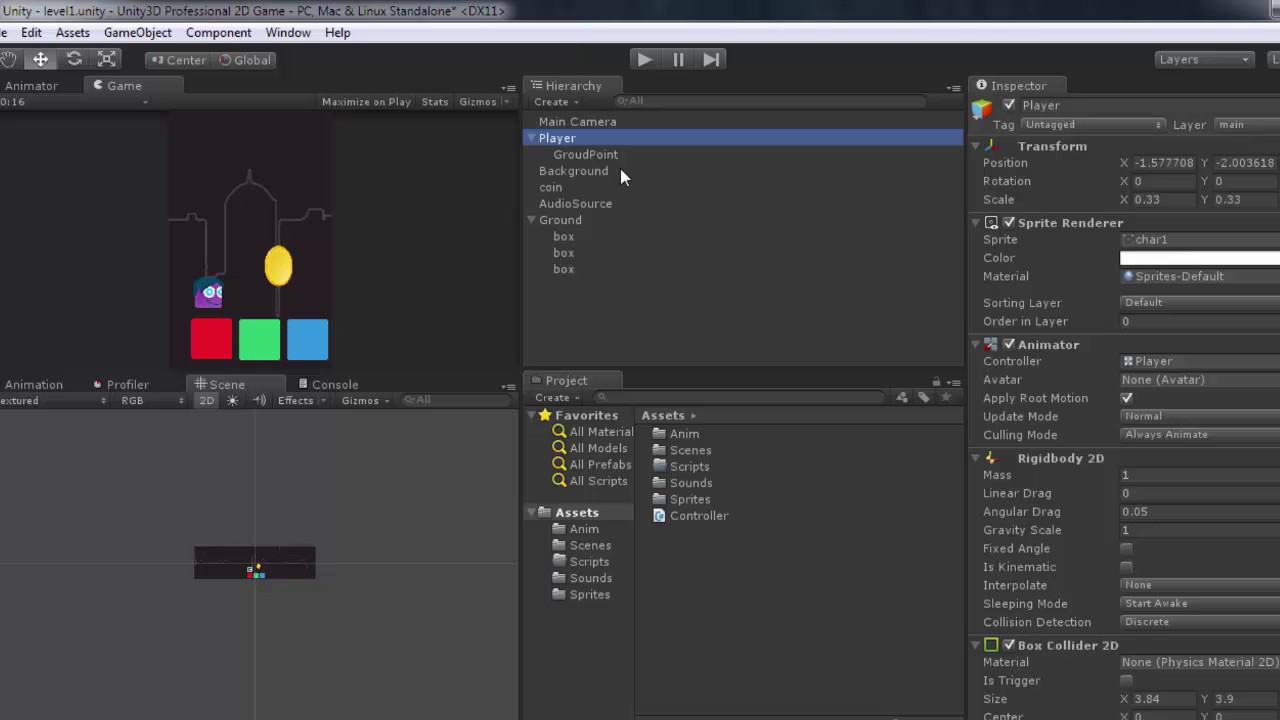
scroll(1206, 563, "down", 5)
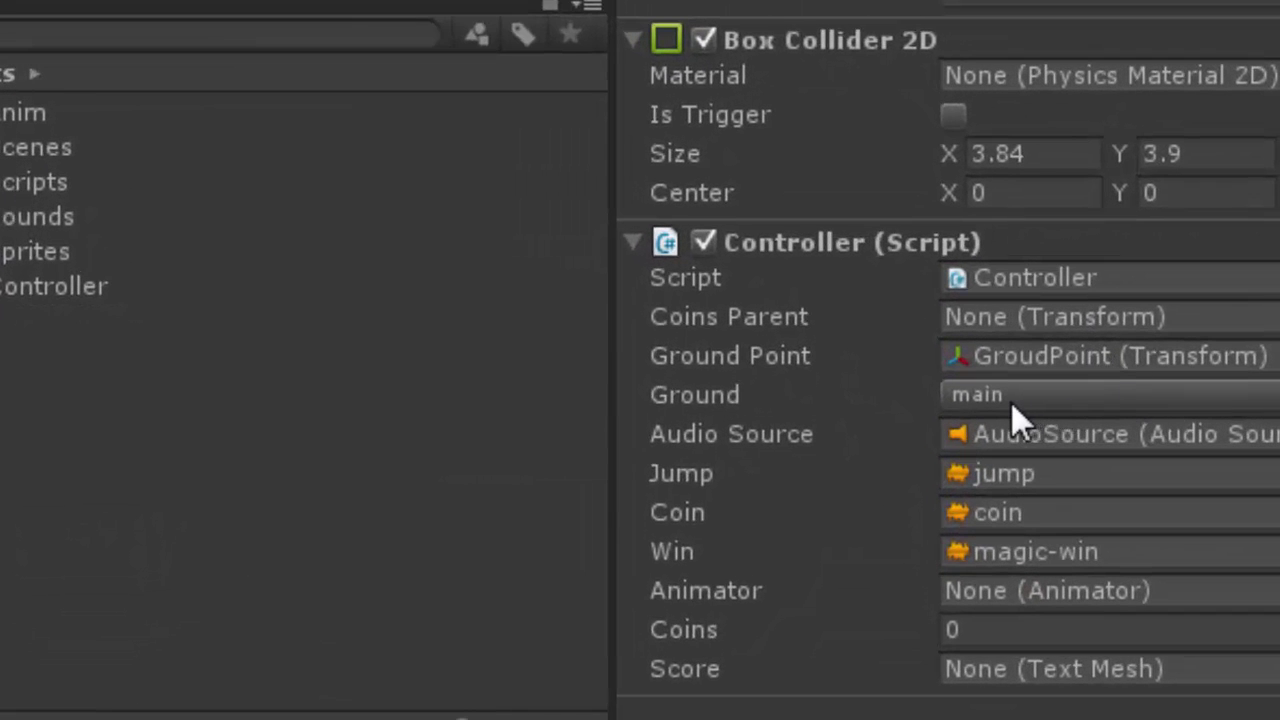
left_click(1011, 402)
left_click(1060, 288)
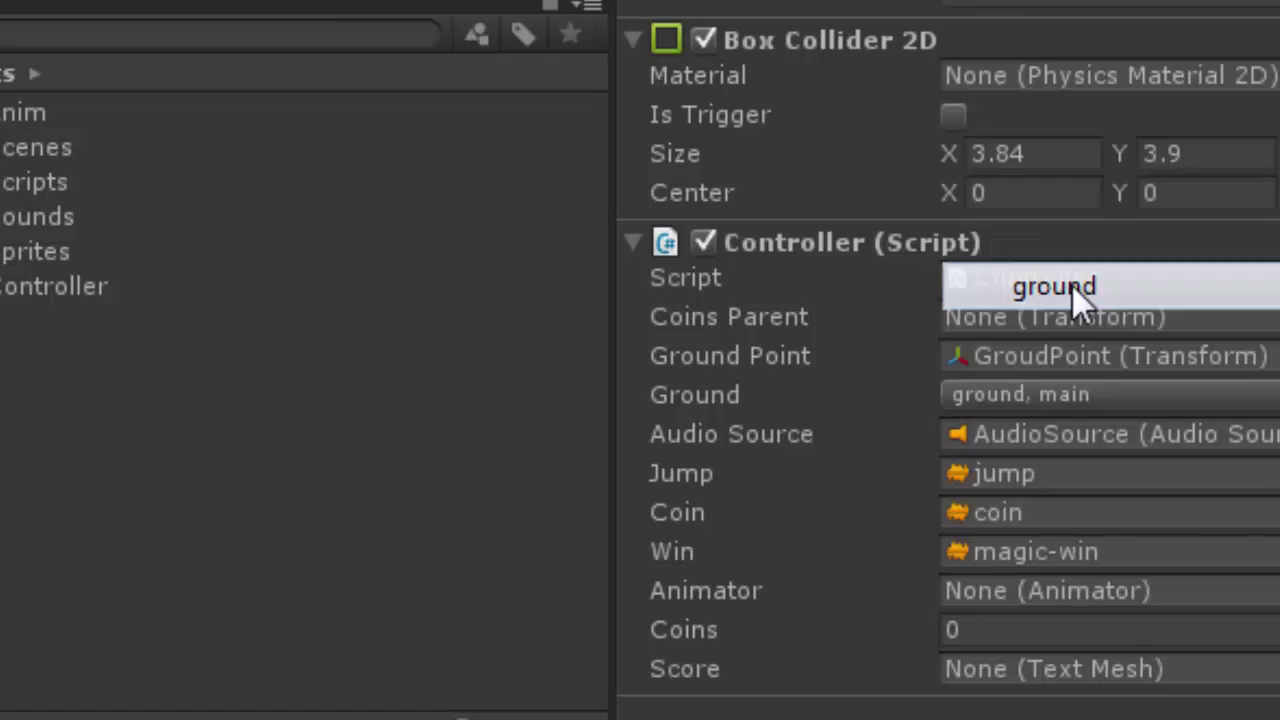
left_click(1021, 394)
left_click(1046, 349)
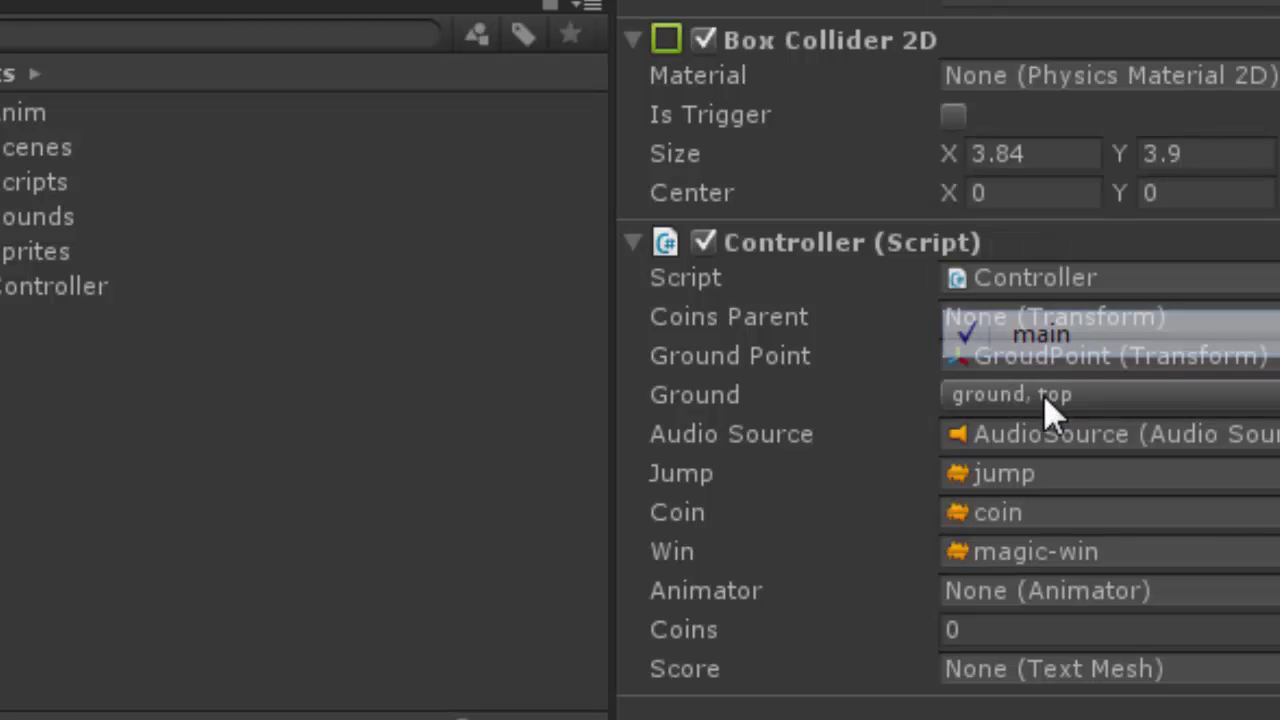
- Narrow the Player's Ground mask down to the ground layer only
left_click(1043, 394)
left_click(1043, 384)
left_click(1022, 394)
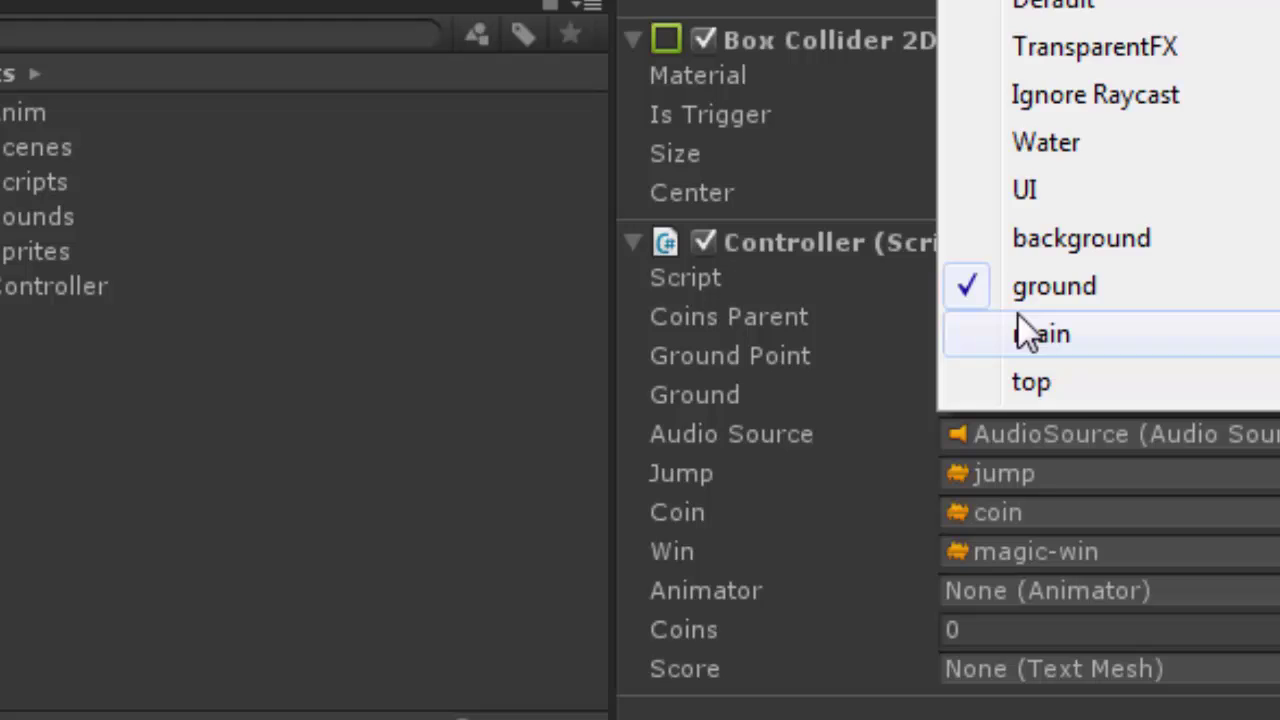
left_click(1020, 286)
left_click(1011, 395)
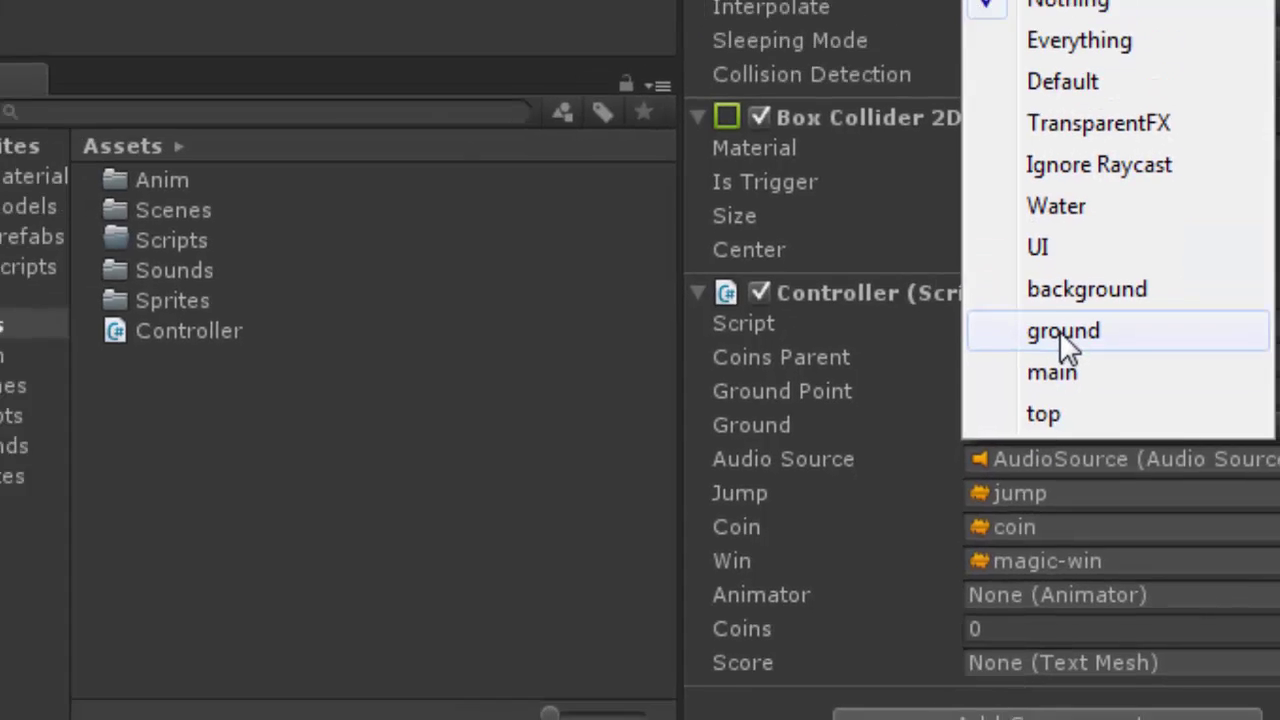
left_click(1055, 286)
left_click(1035, 394)
left_click(1088, 478)
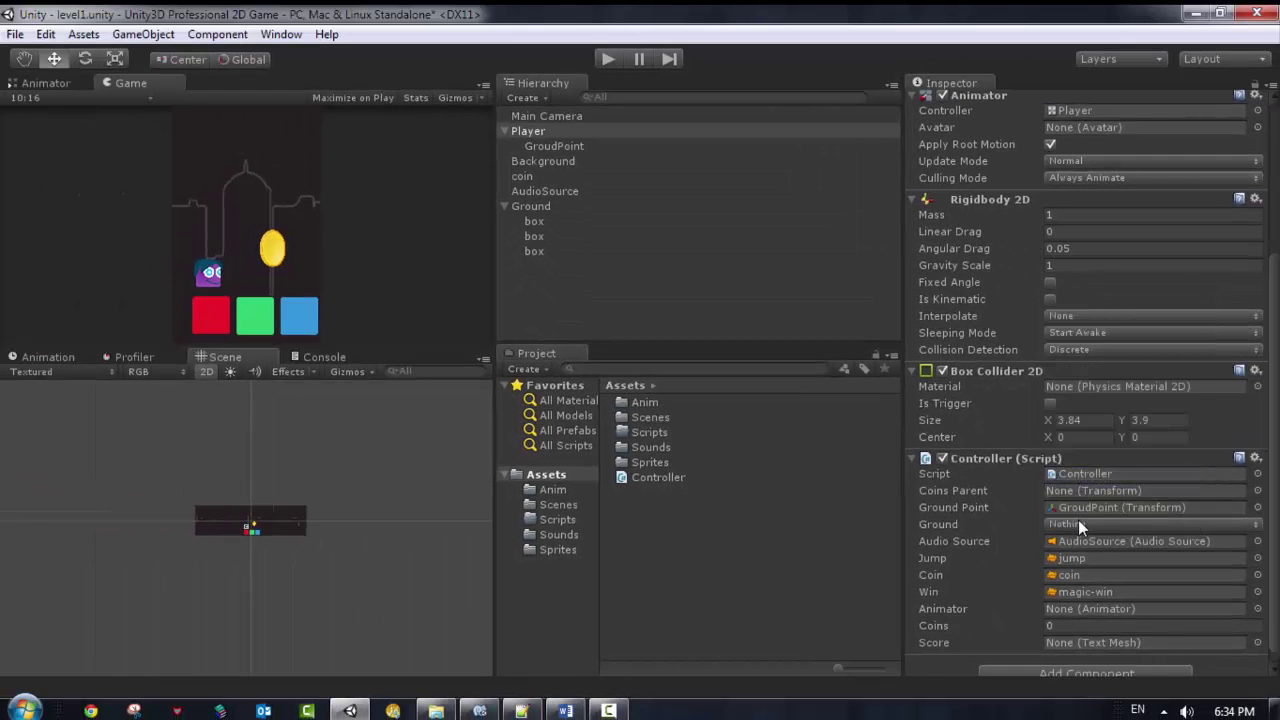
left_click(1082, 524)
left_click(1089, 478)
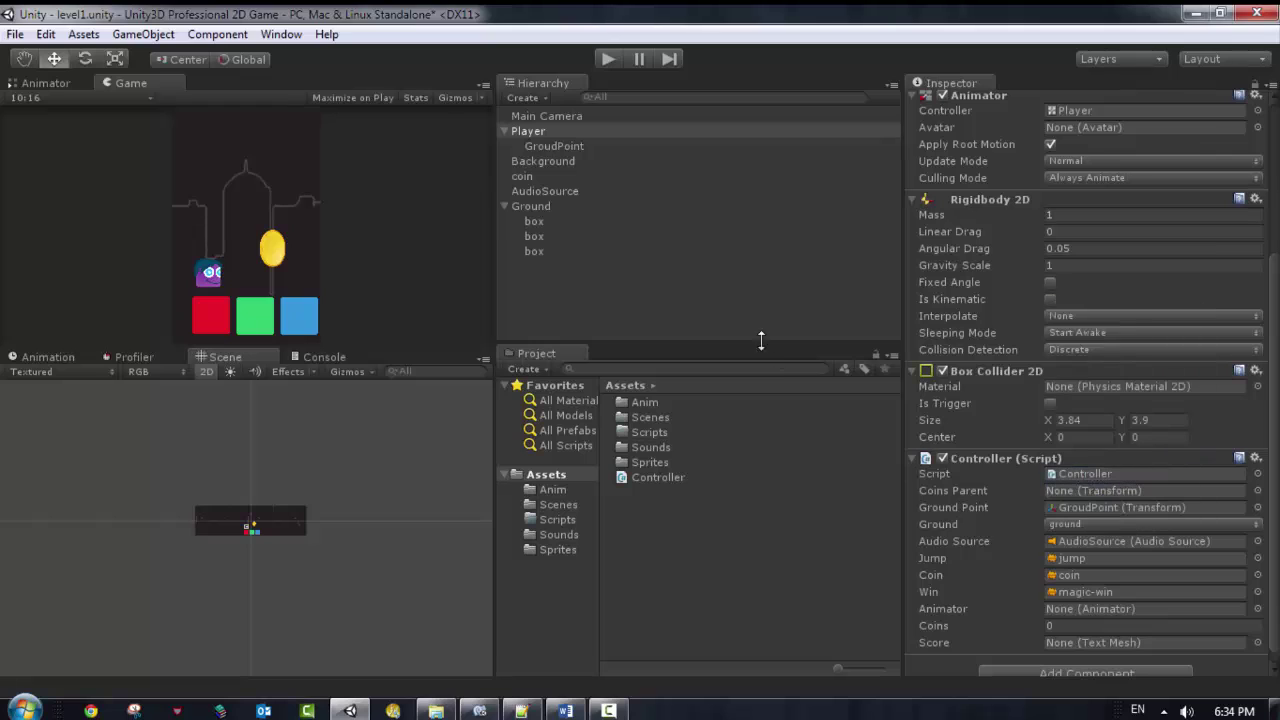
- Save the scene via File > Save Scene
left_click(16, 35)
left_click(51, 101)
scroll(213, 545, "up", 1)
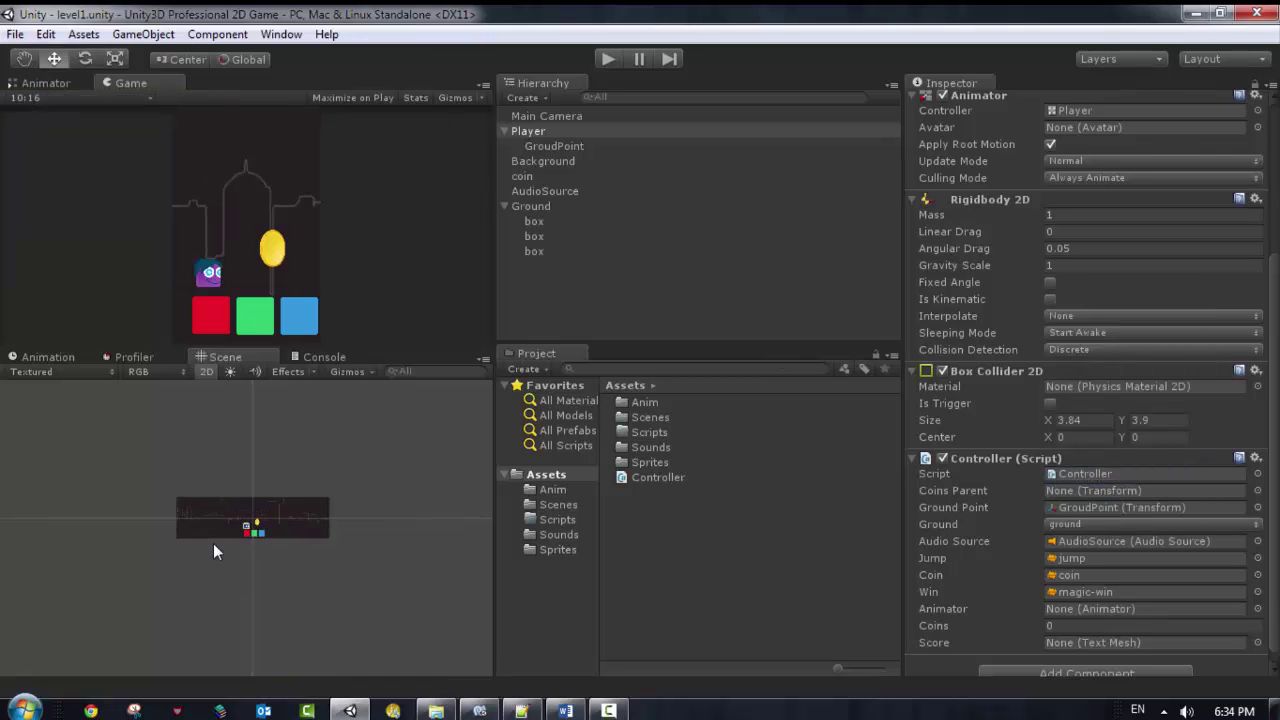
scroll(213, 543, "up", 5)
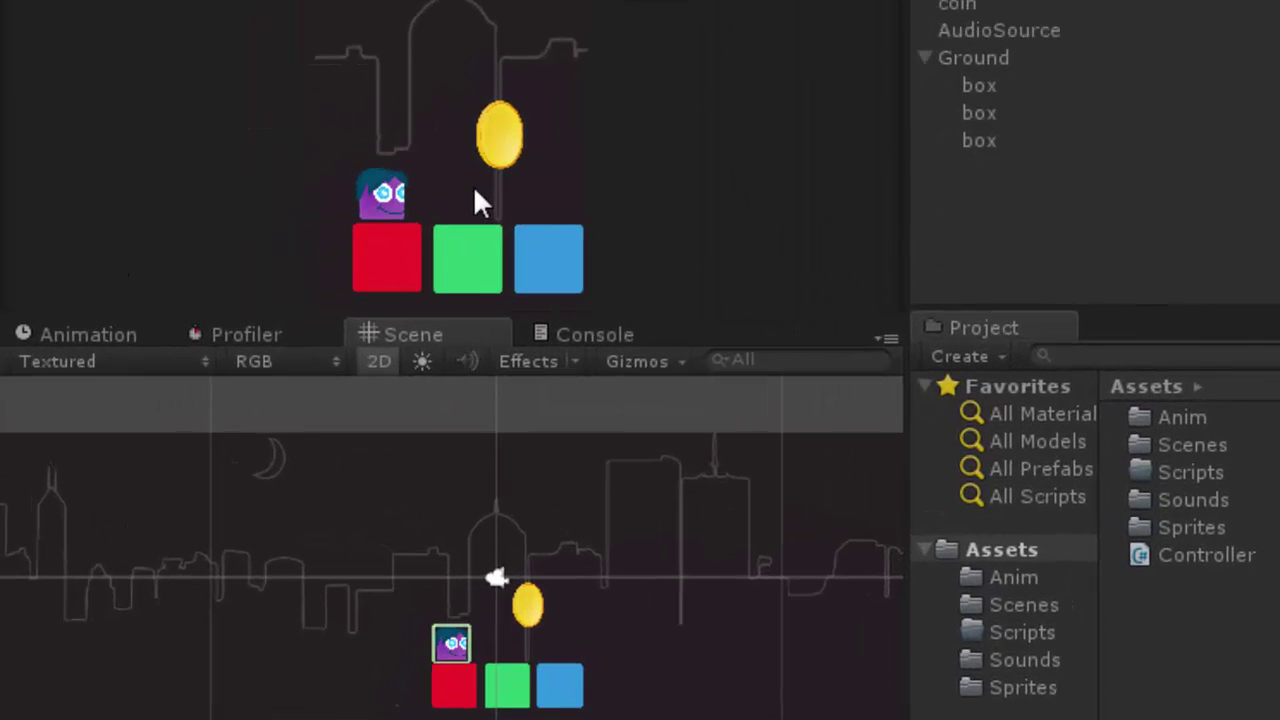
- Jump the player four times, landing back on the coloured ground boxes each time
key("space")
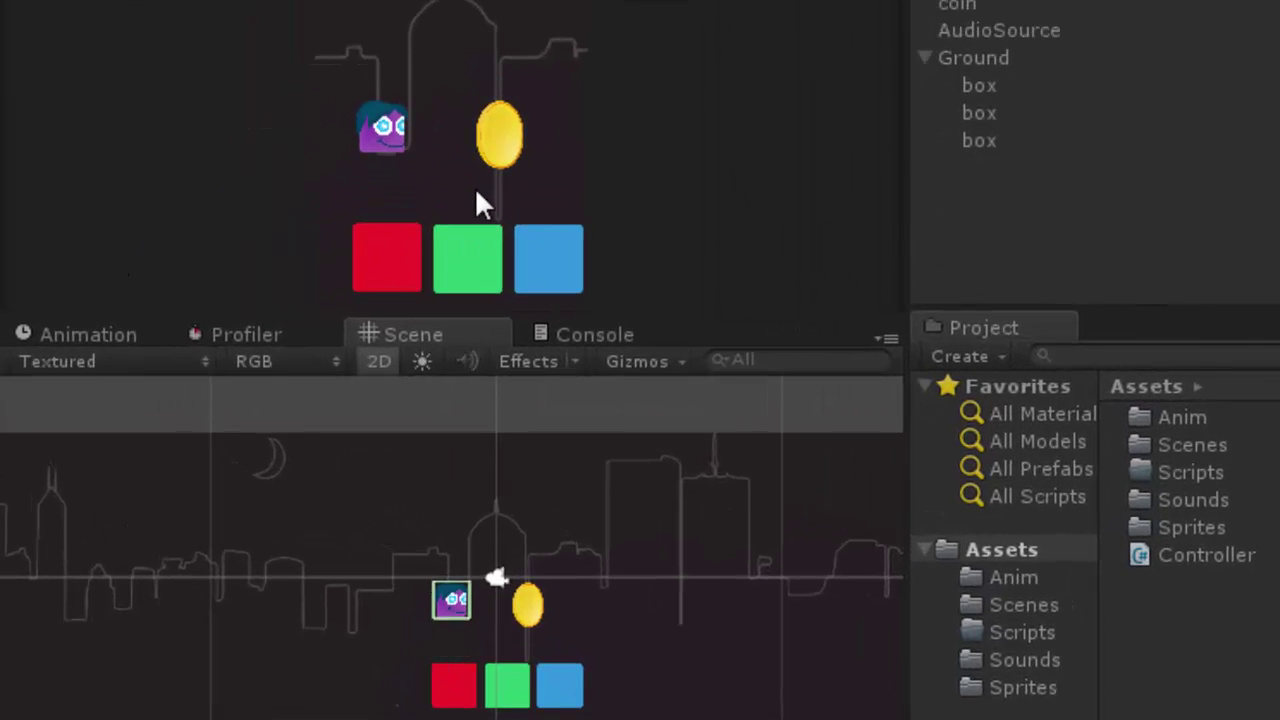
key("space")
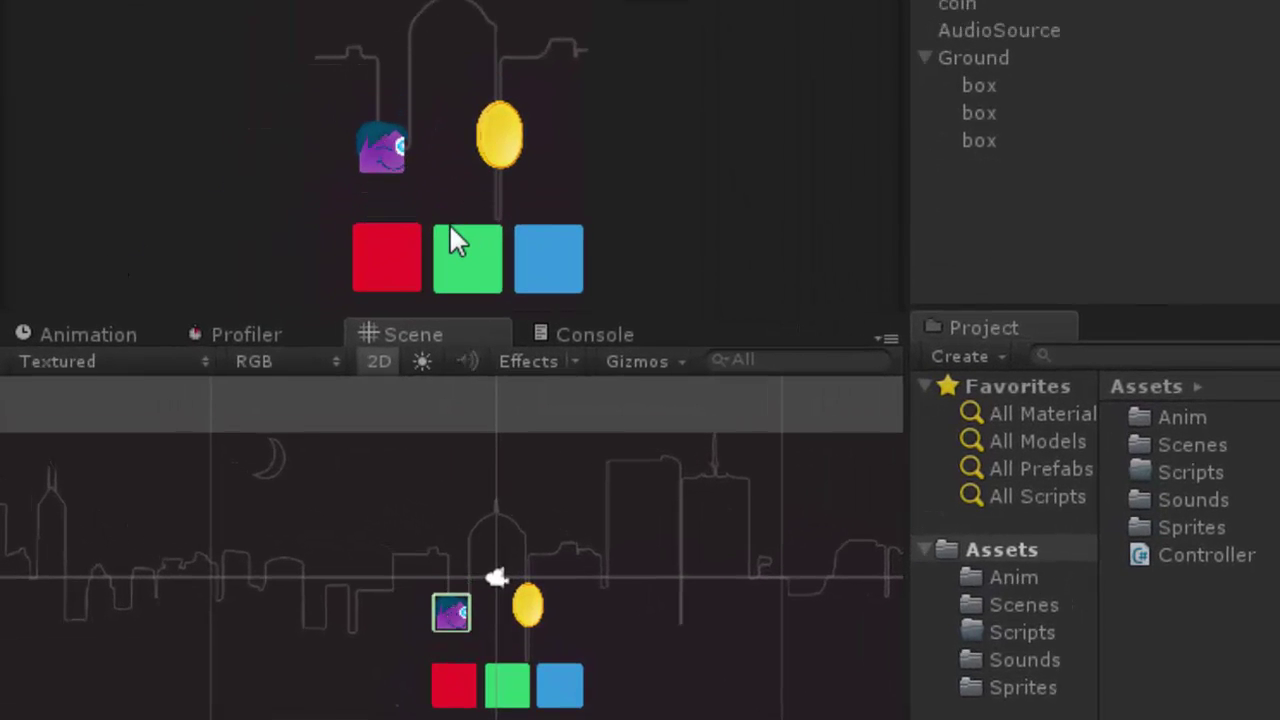
key("space")
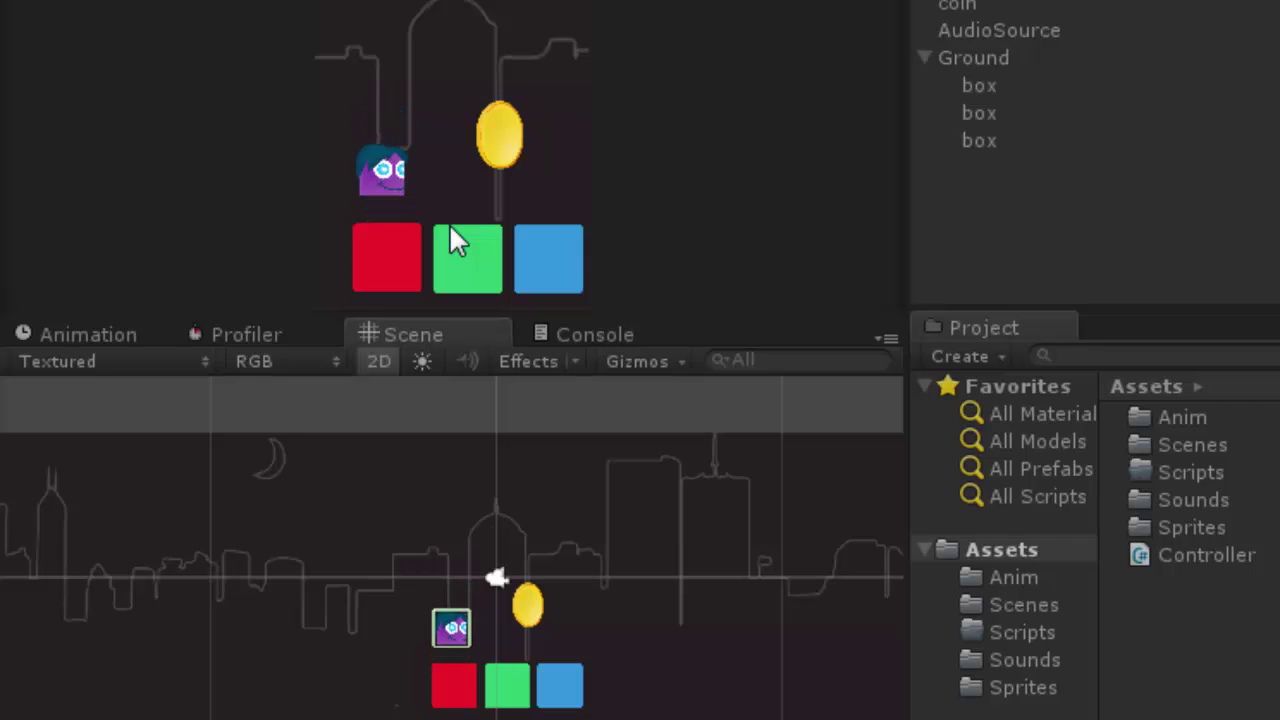
key("space")
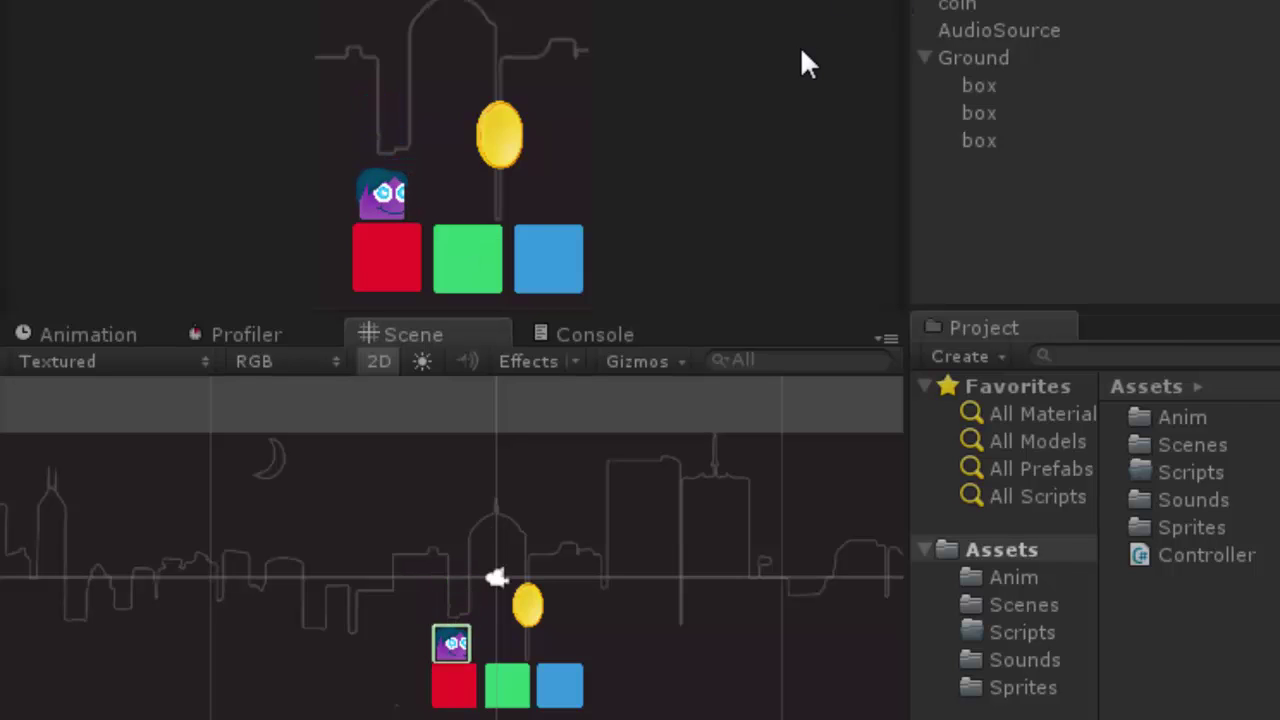